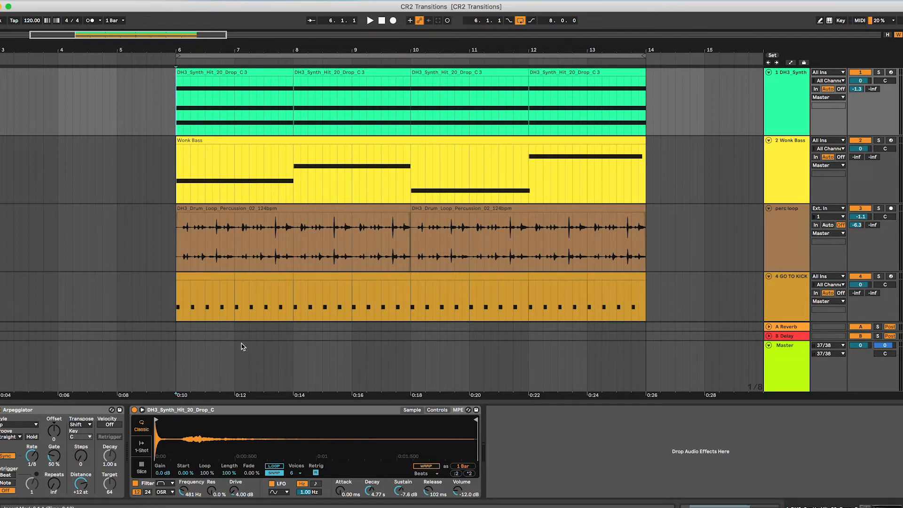
Step: Play the eight-bar loop from bar 6, then look over the synth hit's sampler and the GO TO KICK track's device
{"action": "key", "text": "space"}
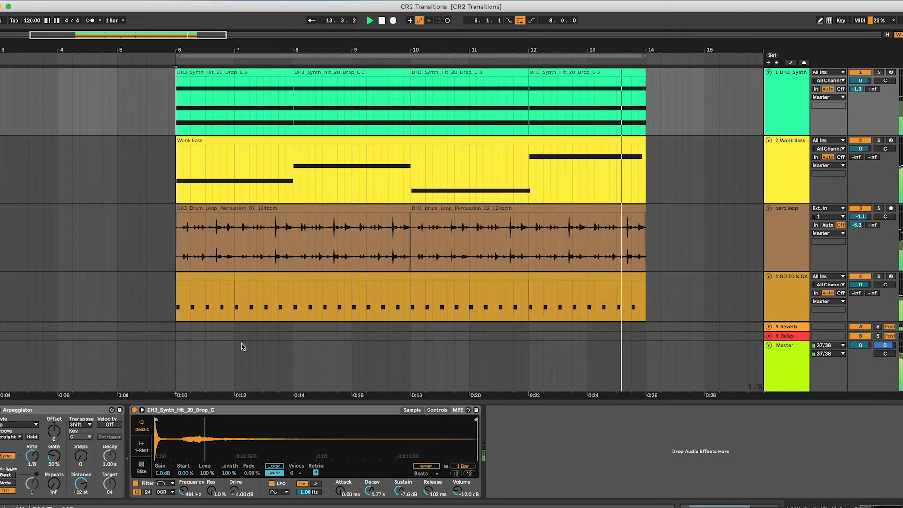
{"action": "key", "text": "space"}
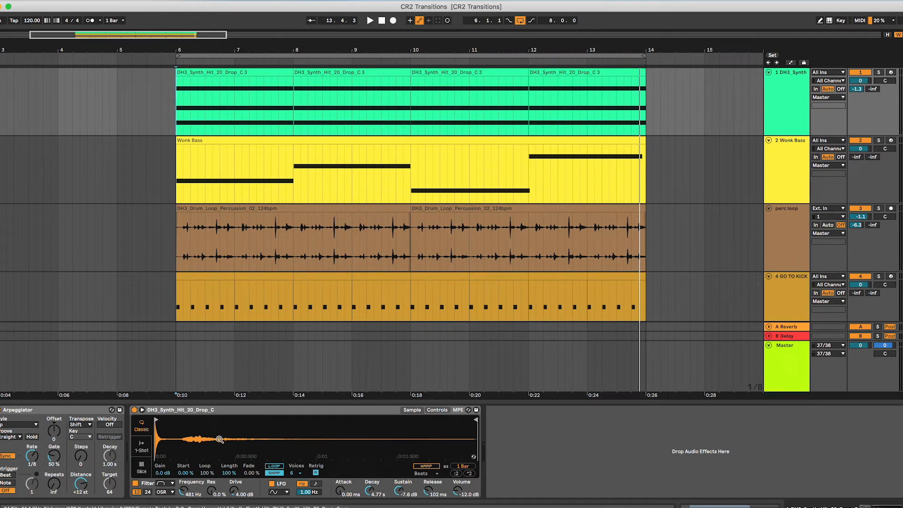
{"action": "left_click", "coordinate": [184, 413]}
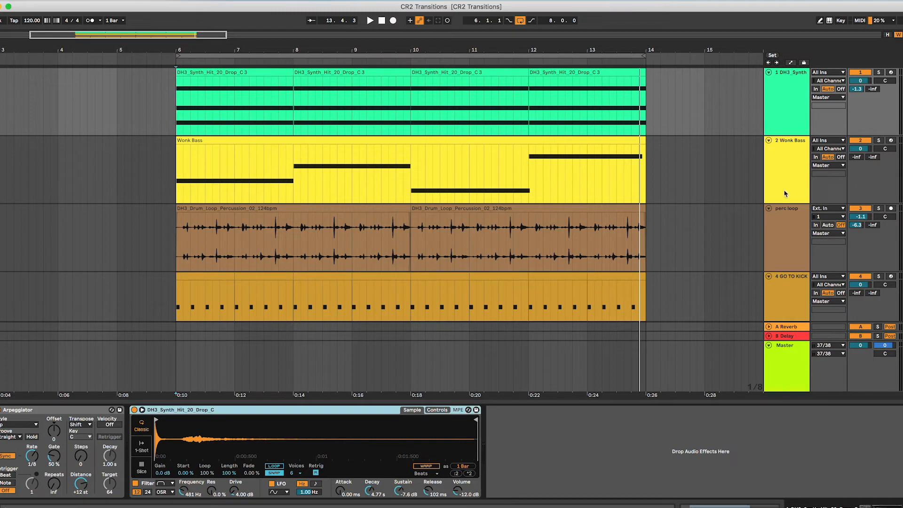
{"action": "left_click", "coordinate": [781, 243]}
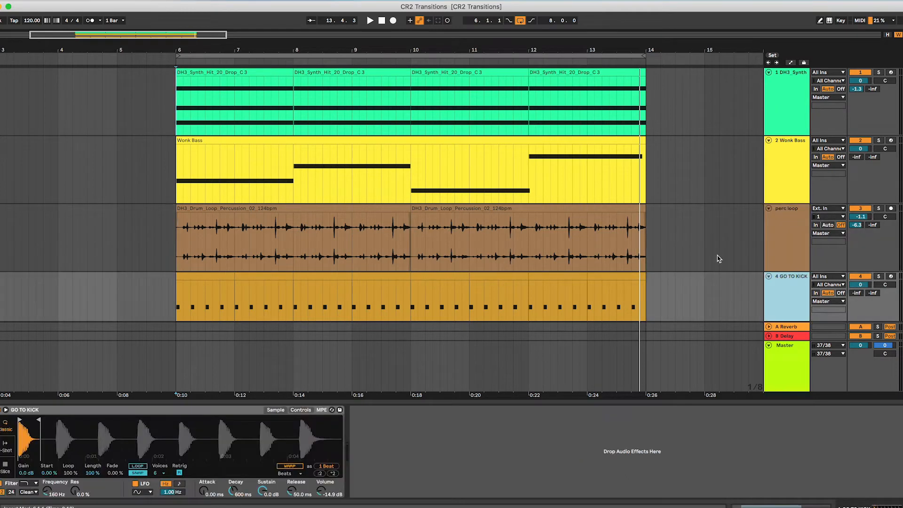
Step: Show the browser and open the Hats folder under Drum Hits in the Sample Tools by Cr2 pack
{"action": "key", "text": "super+alt+b"}
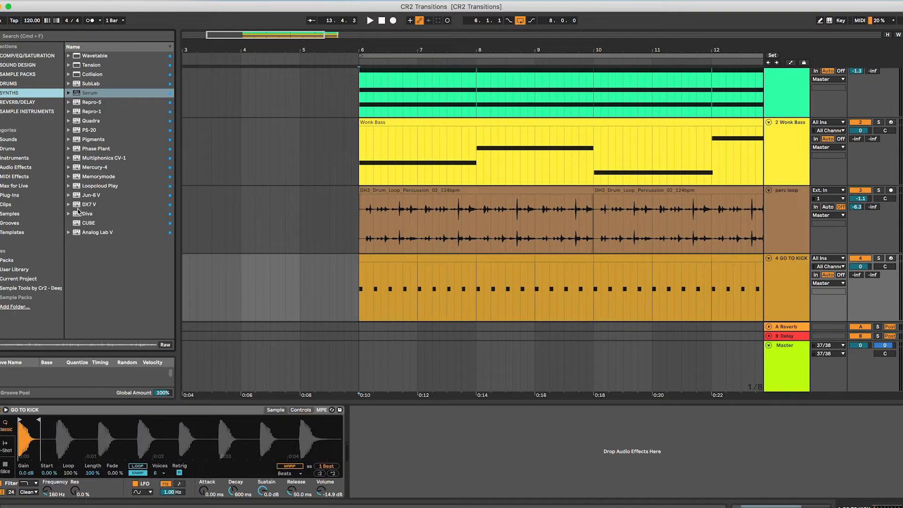
{"action": "left_click", "coordinate": [28, 288]}
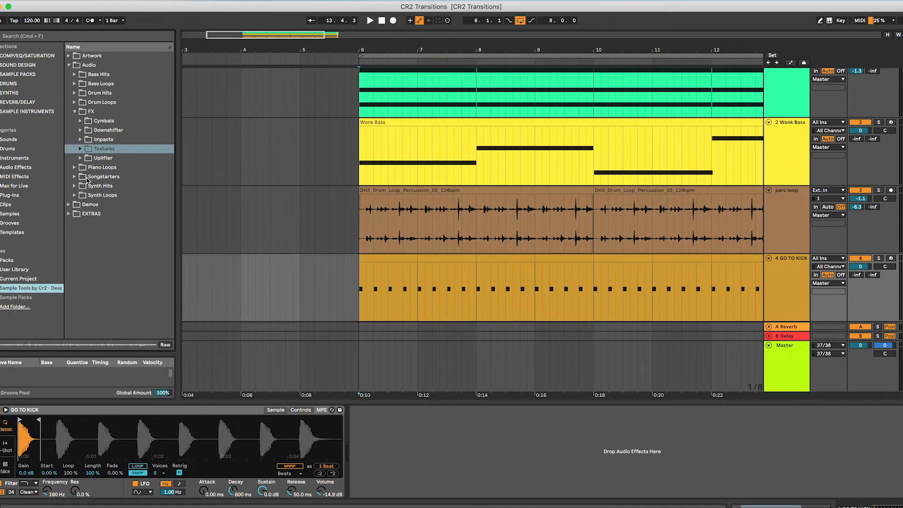
{"action": "left_click", "coordinate": [74, 113]}
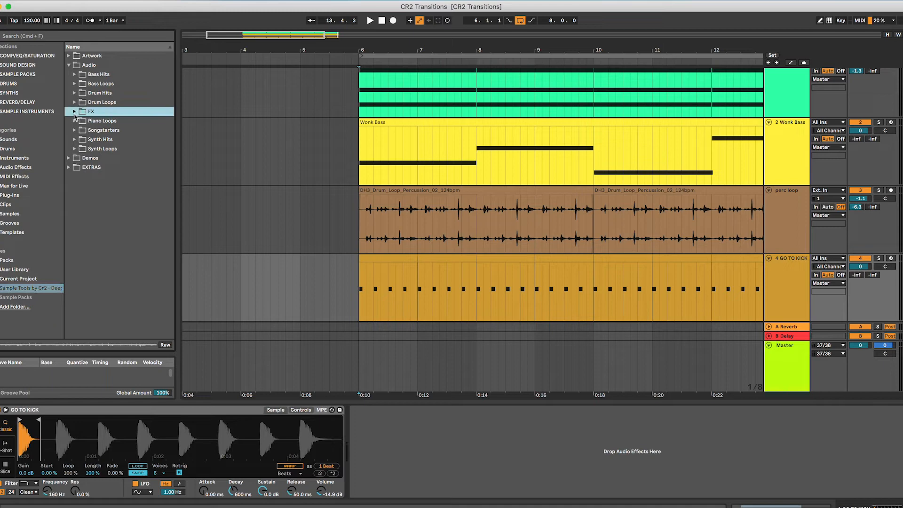
{"action": "left_click", "coordinate": [74, 93]}
{"action": "left_click", "coordinate": [81, 112]}
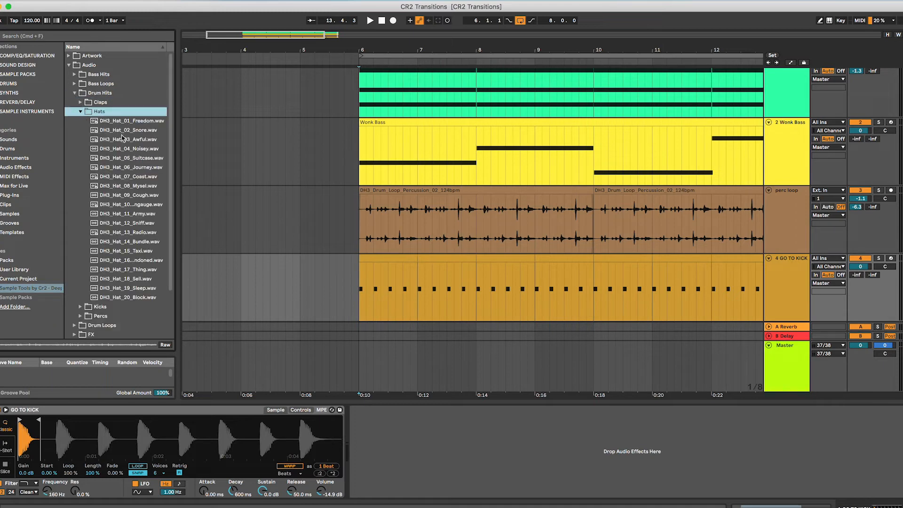
Step: Audition the hat samples and place DH3_Hat_18_Sell.wav on a new audio track at bar 6
{"action": "left_click", "coordinate": [126, 185]}
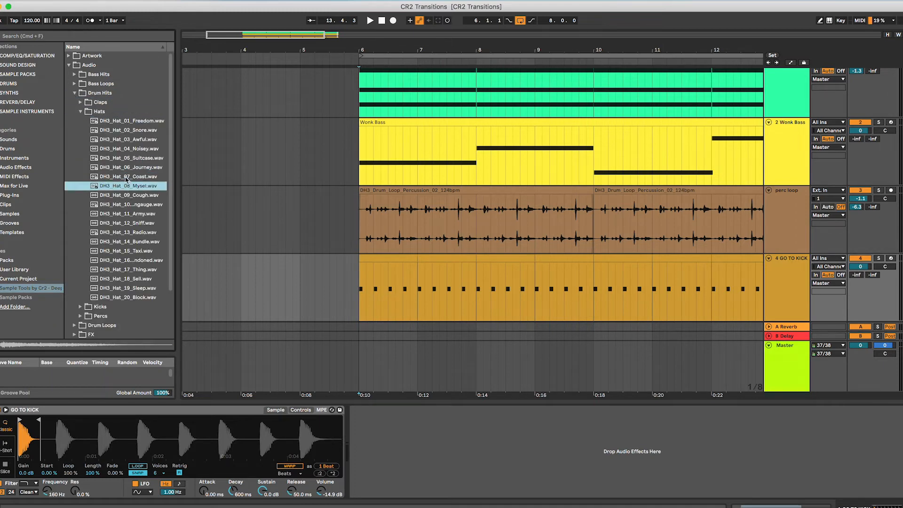
{"action": "left_click", "coordinate": [125, 139]}
{"action": "key", "text": "Up"}
{"action": "key", "text": "Up"}
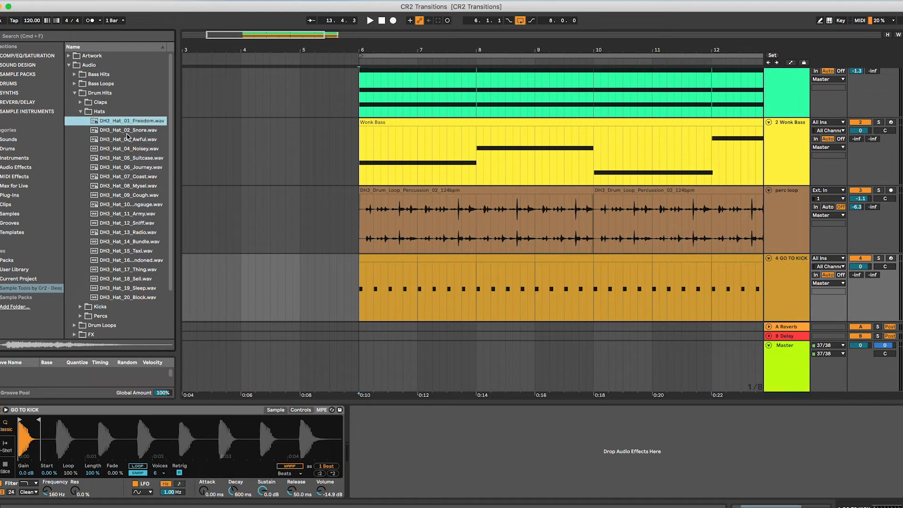
{"action": "left_click", "coordinate": [131, 214]}
{"action": "key", "text": "Down"}
{"action": "key", "text": "Down"}
{"action": "key", "text": "Down"}
{"action": "key", "text": "Down"}
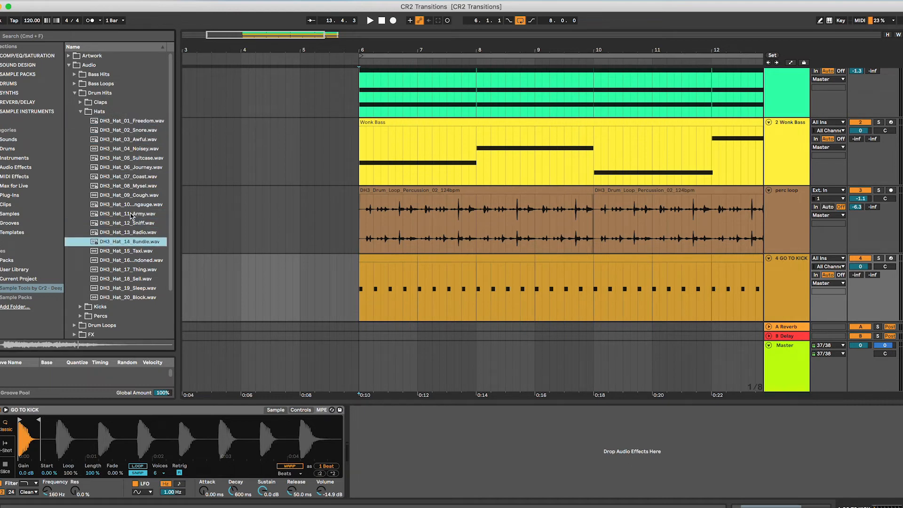
{"action": "key", "text": "Down"}
{"action": "key", "text": "Down"}
{"action": "key", "text": "Down"}
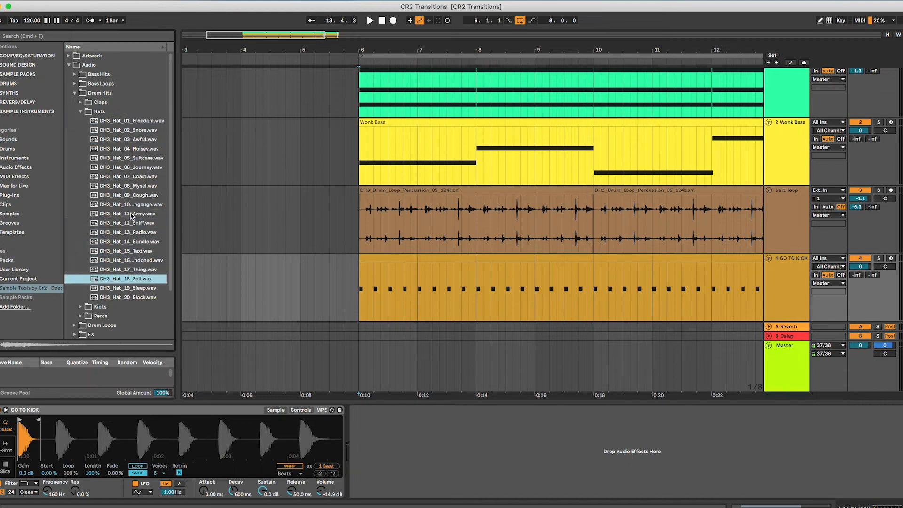
{"action": "left_click_drag", "start_coordinate": [122, 282], "coordinate": [360, 284]}
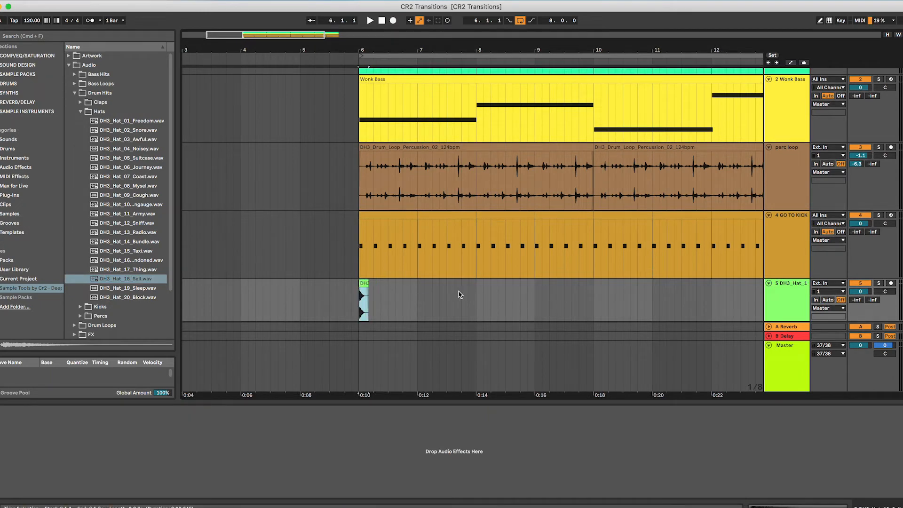
Step: Reverse the hat clip and add a fade-in across its full length
{"action": "key", "text": "h"}
{"action": "key", "text": "w"}
{"action": "scroll", "coordinate": [326, 263], "scroll_direction": "down", "scroll_amount": 2}
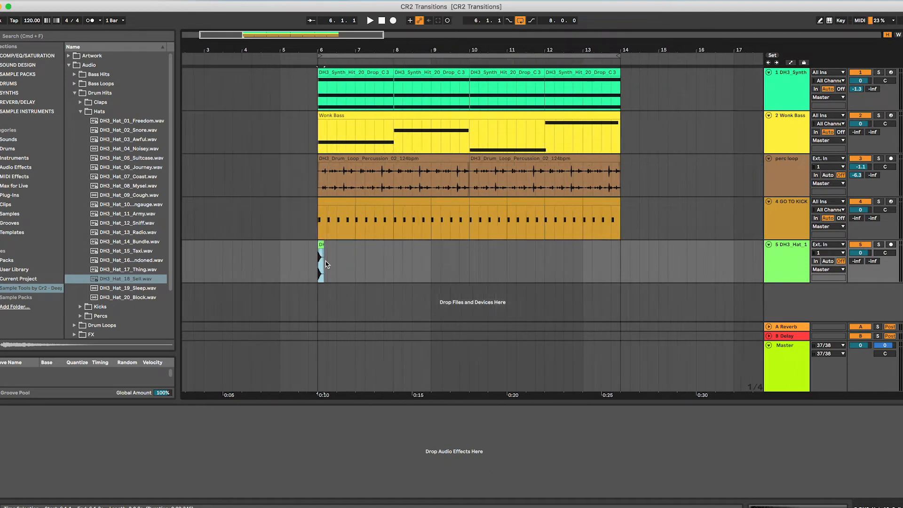
{"action": "scroll", "coordinate": [325, 265], "scroll_direction": "up", "scroll_amount": 6}
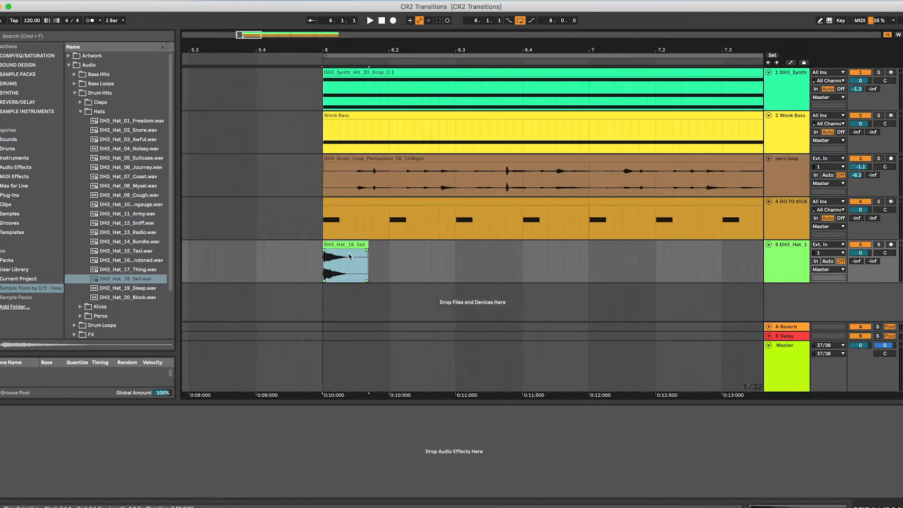
{"action": "scroll", "coordinate": [349, 257], "scroll_direction": "up", "scroll_amount": 2}
{"action": "key", "text": "r"}
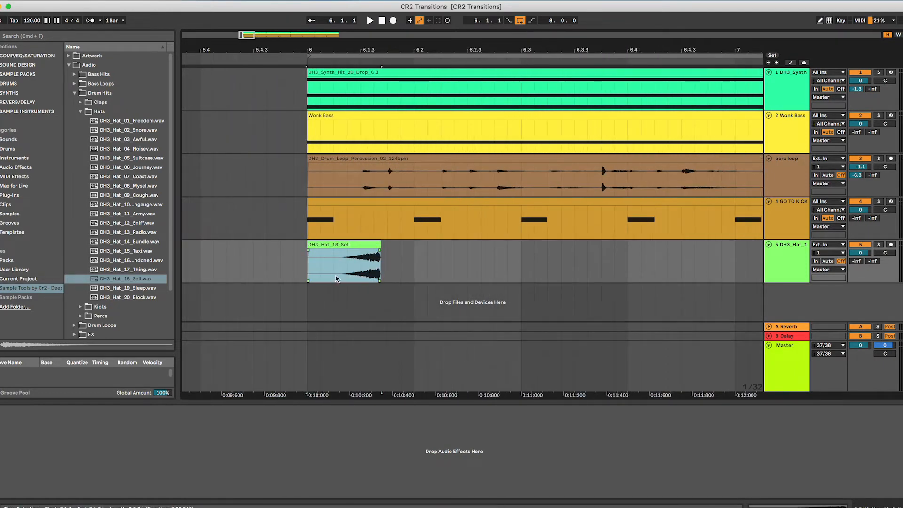
{"action": "left_click_drag", "start_coordinate": [310, 252], "coordinate": [383, 255]}
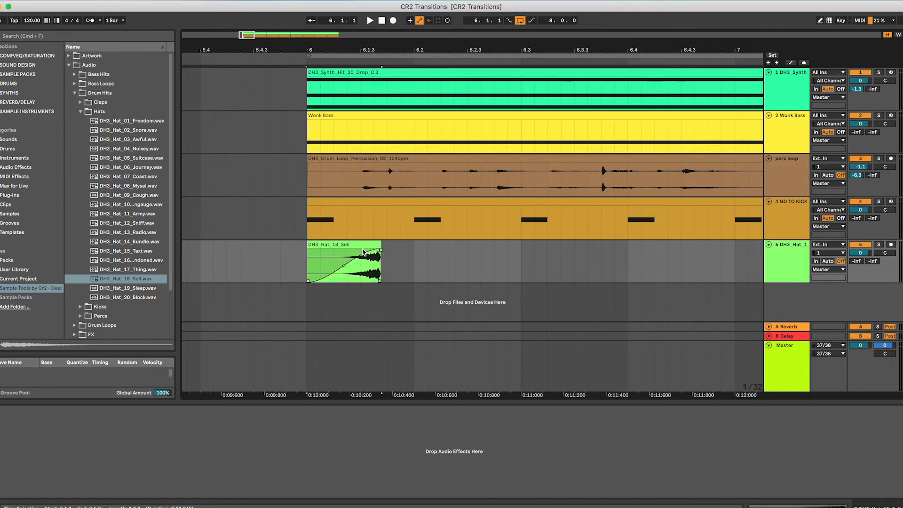
Step: Move the reversed hat clip to the end of the loop so that it finishes exactly at bar 14
{"action": "scroll", "coordinate": [367, 252], "scroll_direction": "down", "scroll_amount": 2}
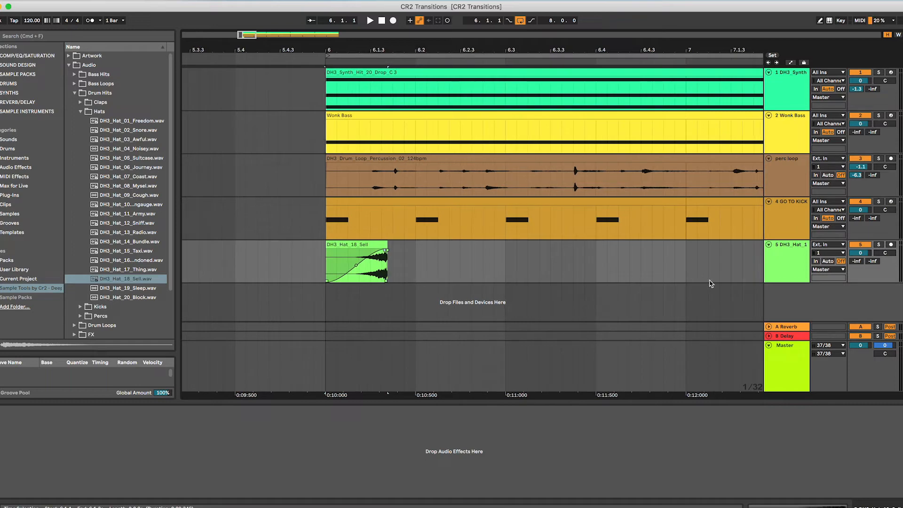
{"action": "scroll", "coordinate": [711, 284], "scroll_direction": "down", "scroll_amount": 2}
{"action": "key", "text": "h"}
{"action": "key", "text": "w"}
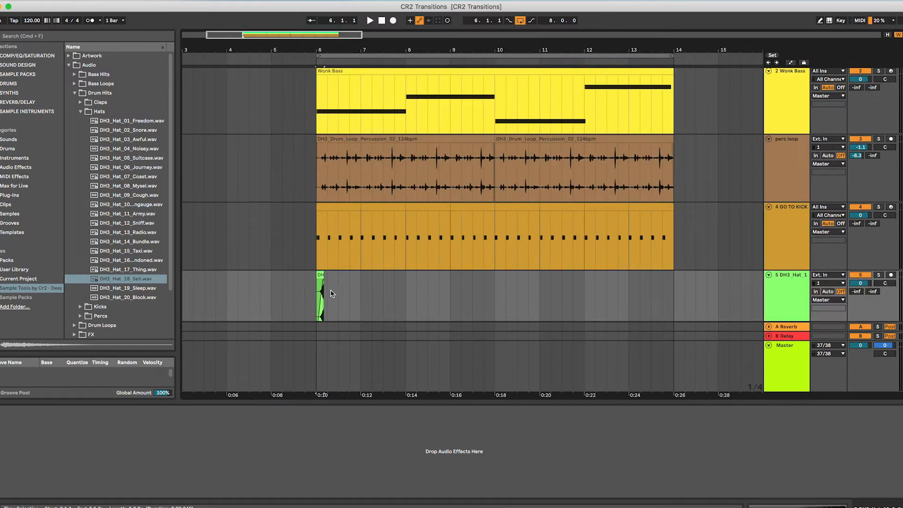
{"action": "left_click_drag", "start_coordinate": [326, 281], "coordinate": [670, 280]}
{"action": "scroll", "coordinate": [677, 281], "scroll_direction": "up", "scroll_amount": 8}
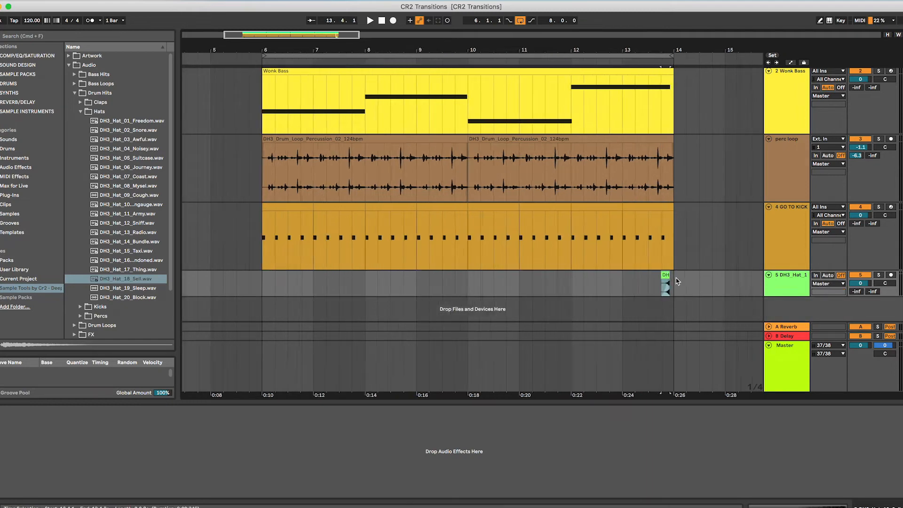
{"action": "left_click_drag", "start_coordinate": [652, 283], "coordinate": [663, 278]}
{"action": "scroll", "coordinate": [678, 281], "scroll_direction": "up", "scroll_amount": 10}
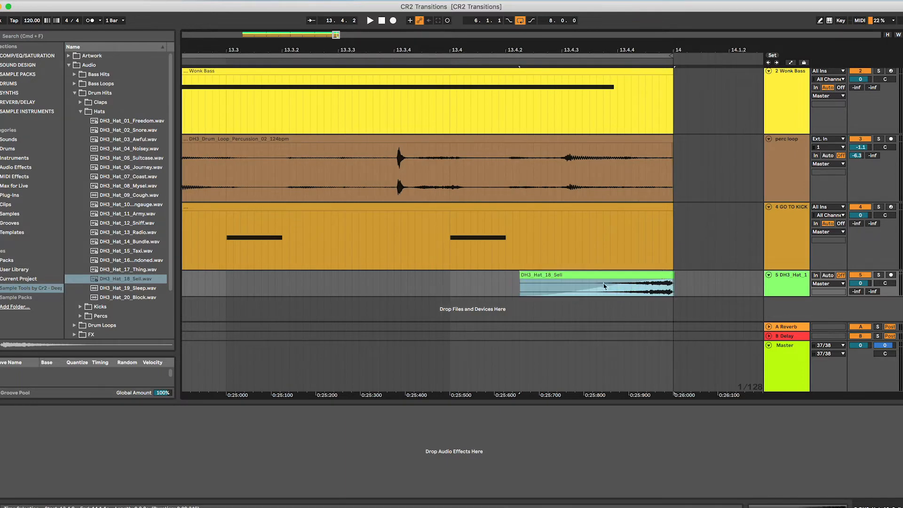
Step: Add an Echo effect to the hat track and set its Dry/Wet to 56 %
{"action": "left_click", "coordinate": [802, 288]}
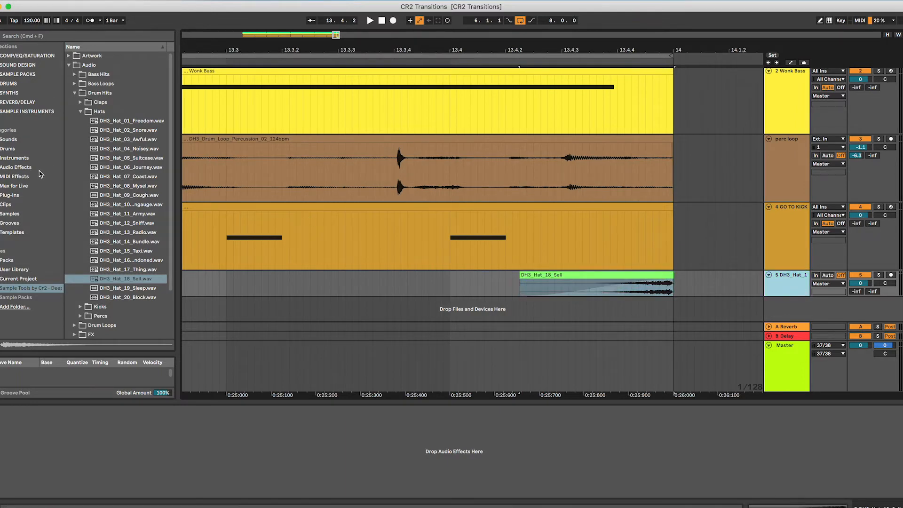
{"action": "left_click", "coordinate": [18, 167]}
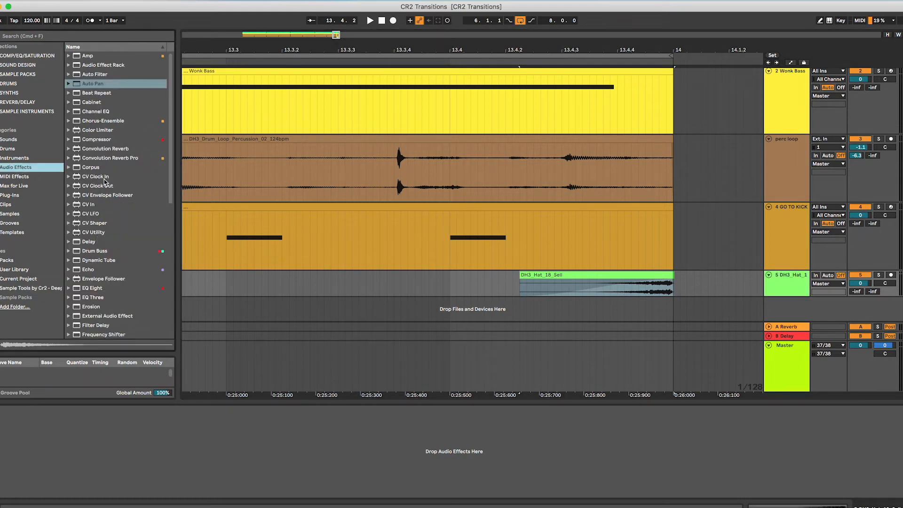
{"action": "left_click", "coordinate": [92, 270]}
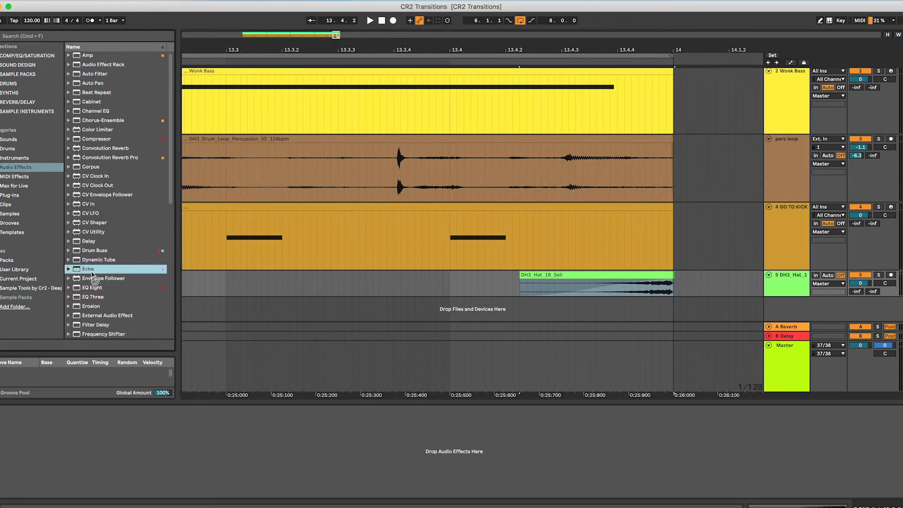
{"action": "left_click_drag", "start_coordinate": [92, 275], "coordinate": [191, 467]}
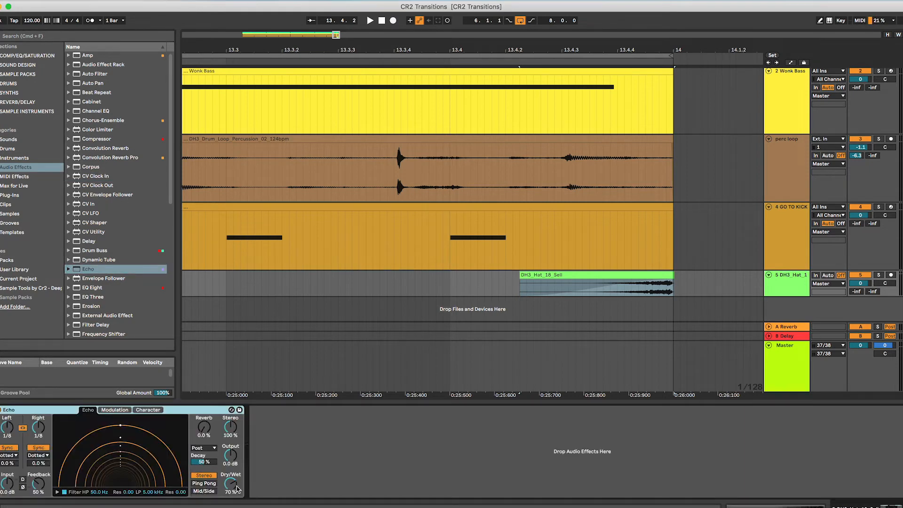
{"action": "left_click_drag", "start_coordinate": [236, 489], "coordinate": [236, 499]}
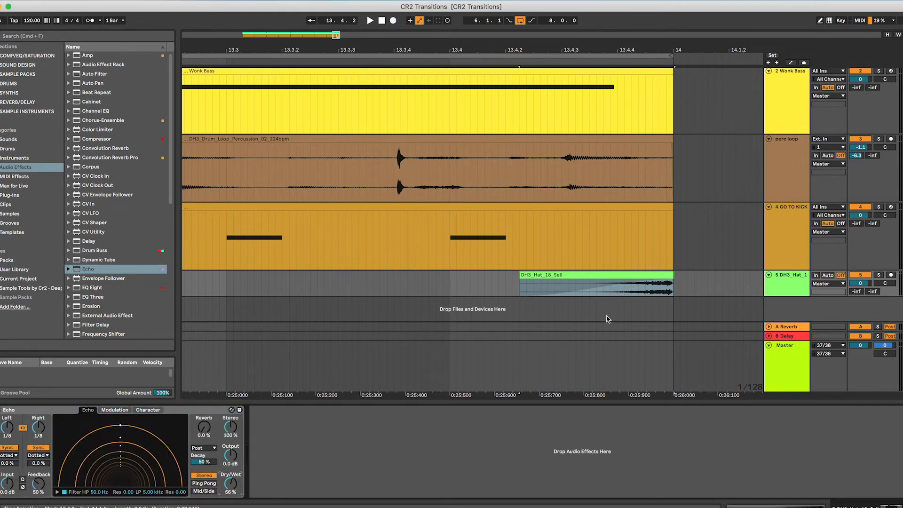
Step: Lower the hat track's volume to -8.8 dB and play the arrangement from bar 13 to hear the reversed hat
{"action": "left_click_drag", "start_coordinate": [868, 285], "coordinate": [868, 288]}
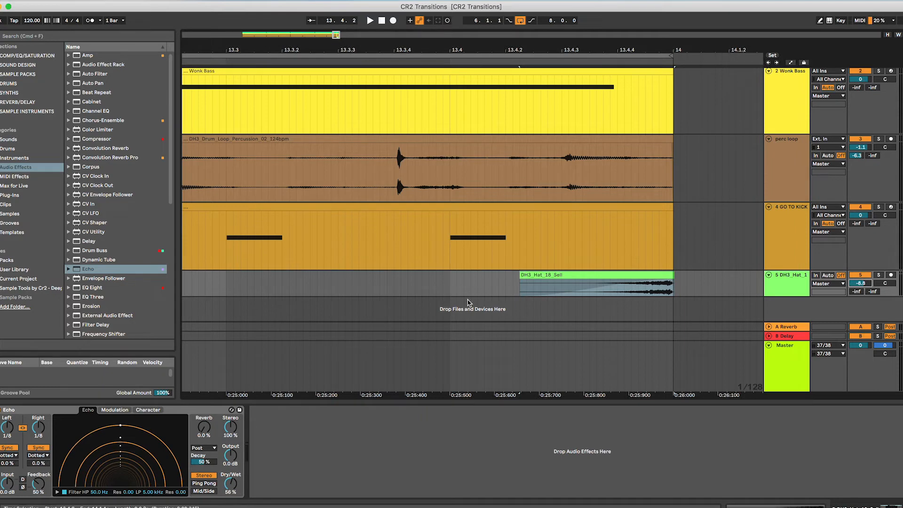
{"action": "key", "text": "shift+z"}
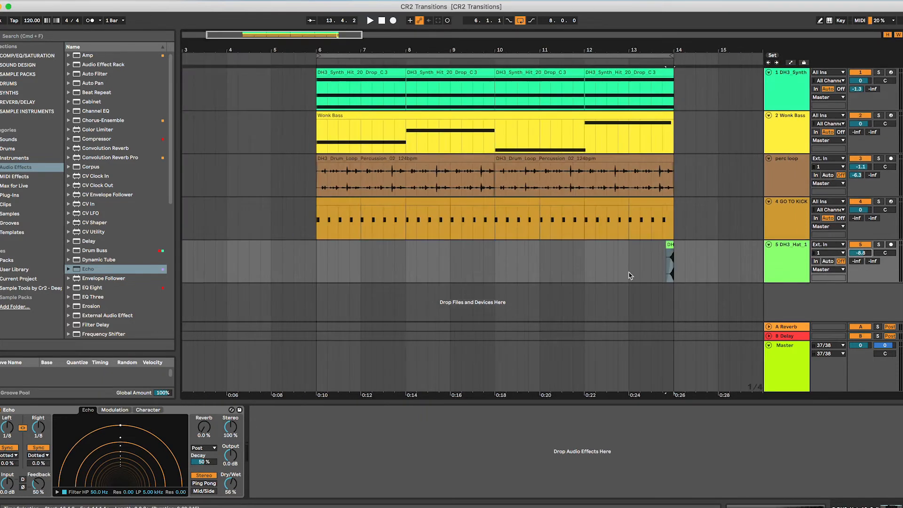
{"action": "left_click", "coordinate": [629, 275]}
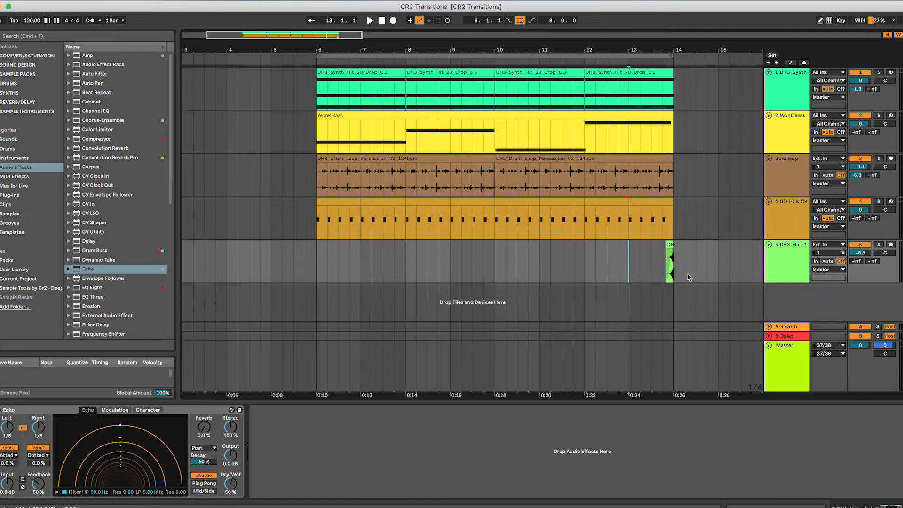
{"action": "key", "text": "space"}
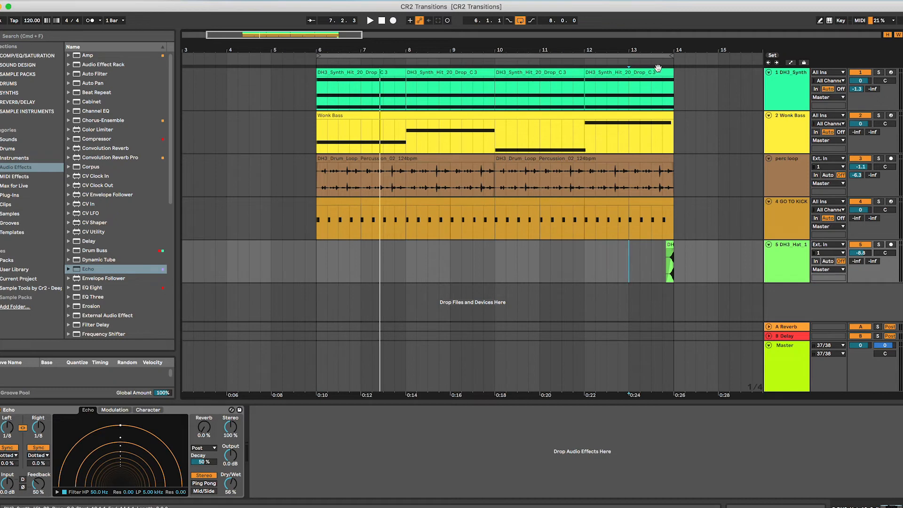
Step: Switch off looping, raise the hat track's volume to -4.8 dB and replay the transition from bar 12
{"action": "key", "text": "super+l"}
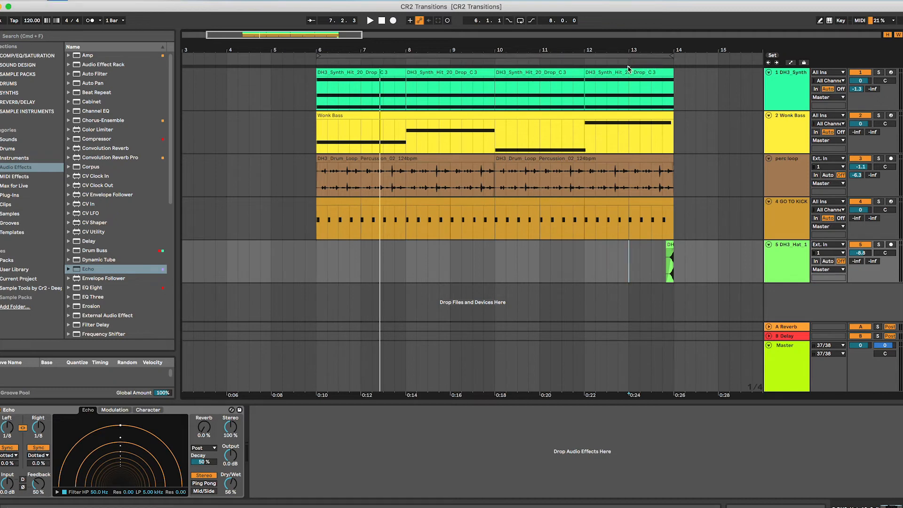
{"action": "left_click_drag", "start_coordinate": [867, 254], "coordinate": [866, 249]}
{"action": "left_click", "coordinate": [587, 63]}
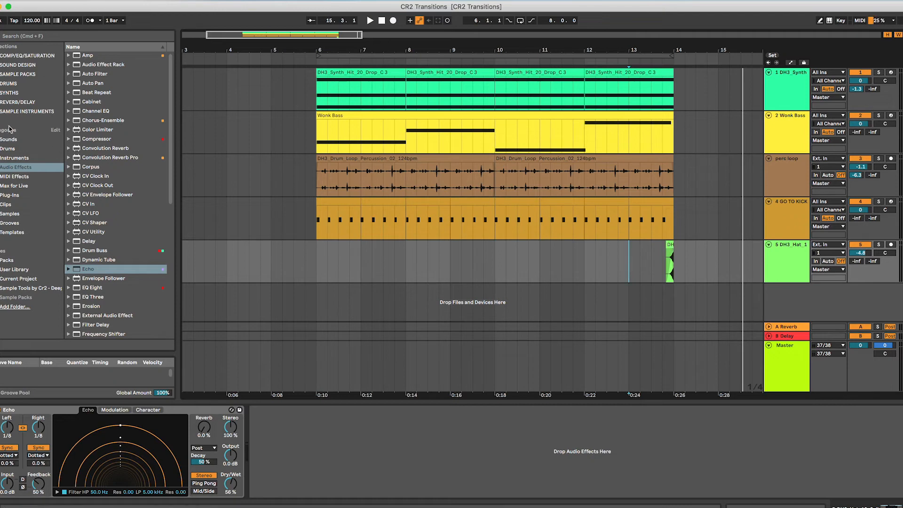
Step: Open the Claps folder of the Cr2 sample pack and place DH3_Clap_04_Hate.wav on the hat track at bar 9
{"action": "left_click", "coordinate": [26, 289]}
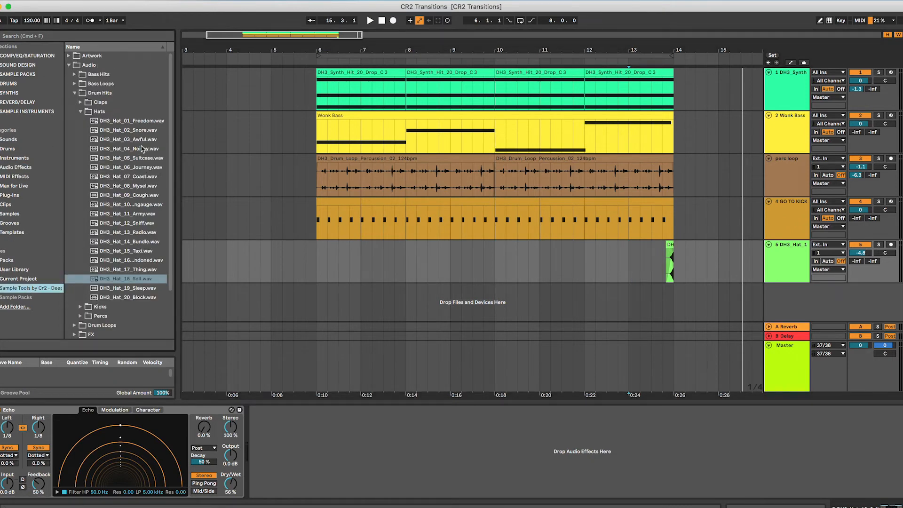
{"action": "left_click", "coordinate": [81, 111]}
{"action": "left_click", "coordinate": [80, 102]}
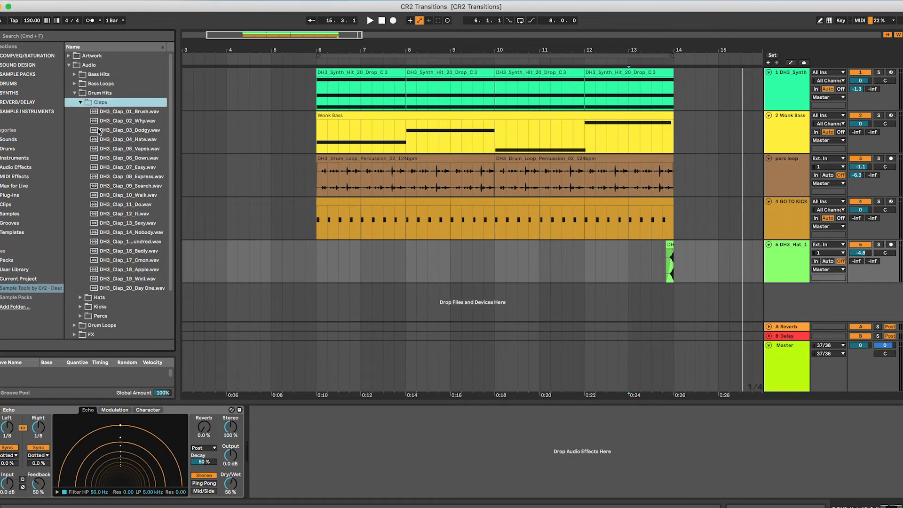
{"action": "left_click_drag", "start_coordinate": [127, 139], "coordinate": [452, 256]}
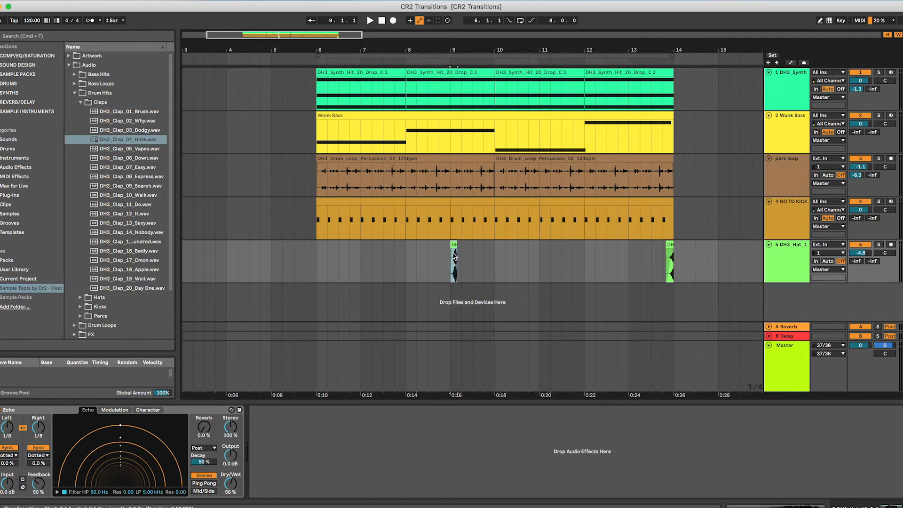
Step: Fade in the reversed clap clip at bar 9 gradually over nearly its whole length
{"action": "scroll", "coordinate": [453, 246], "scroll_direction": "up", "scroll_amount": 10}
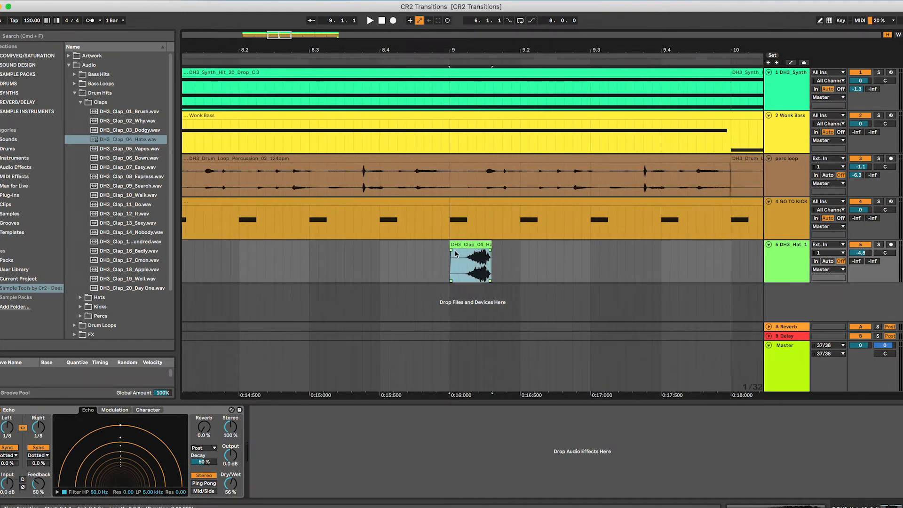
{"action": "scroll", "coordinate": [456, 254], "scroll_direction": "up", "scroll_amount": 4}
{"action": "left_click_drag", "start_coordinate": [444, 250], "coordinate": [521, 250]}
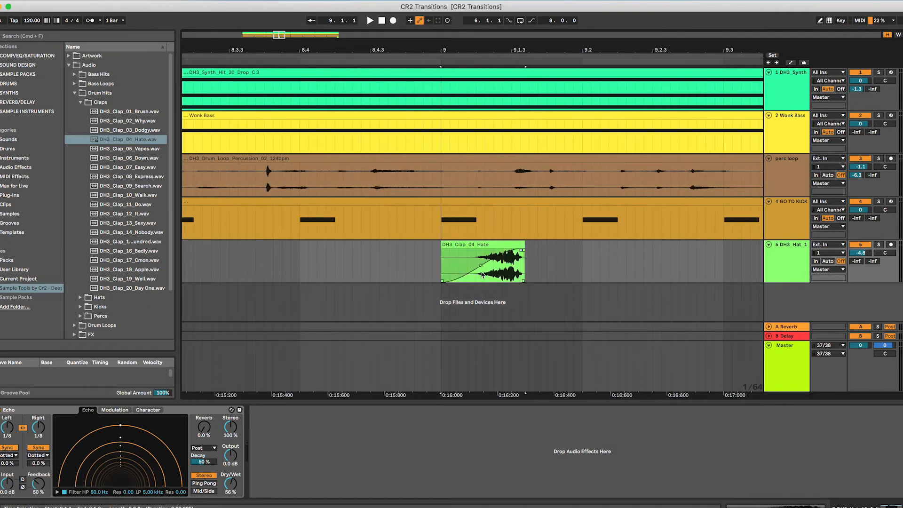
{"action": "scroll", "coordinate": [515, 259], "scroll_direction": "up", "scroll_amount": 5}
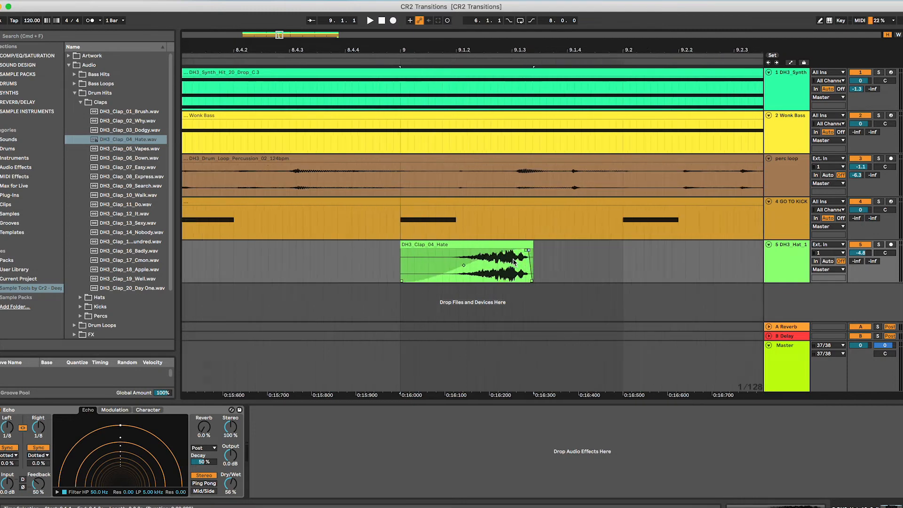
{"action": "scroll", "coordinate": [665, 257], "scroll_direction": "up", "scroll_amount": 6}
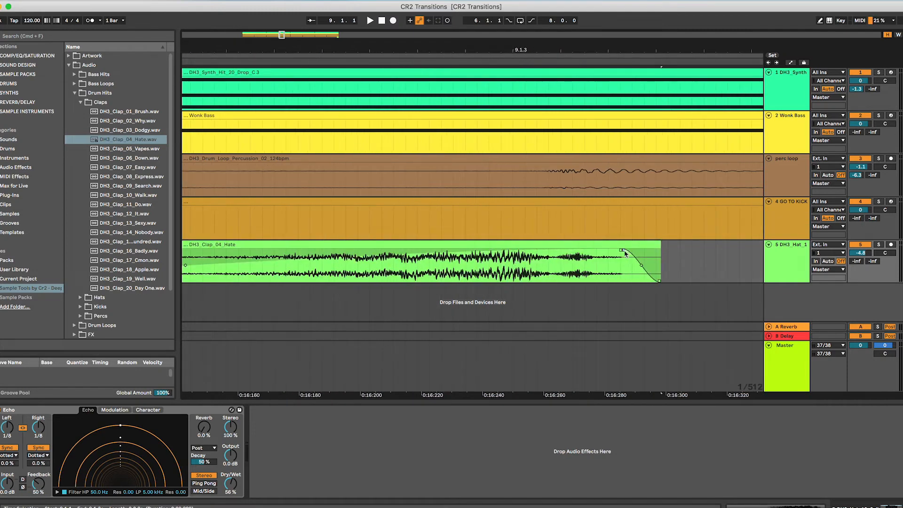
{"action": "scroll", "coordinate": [630, 261], "scroll_direction": "down", "scroll_amount": 10}
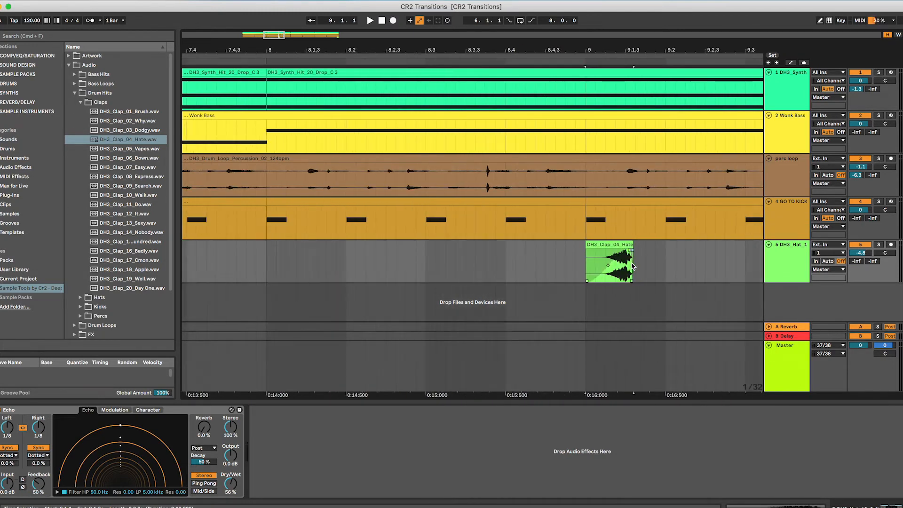
Step: Move the reversed clap clip earlier so that it ends exactly at the start of bar 9
{"action": "left_click_drag", "start_coordinate": [625, 254], "coordinate": [576, 254]}
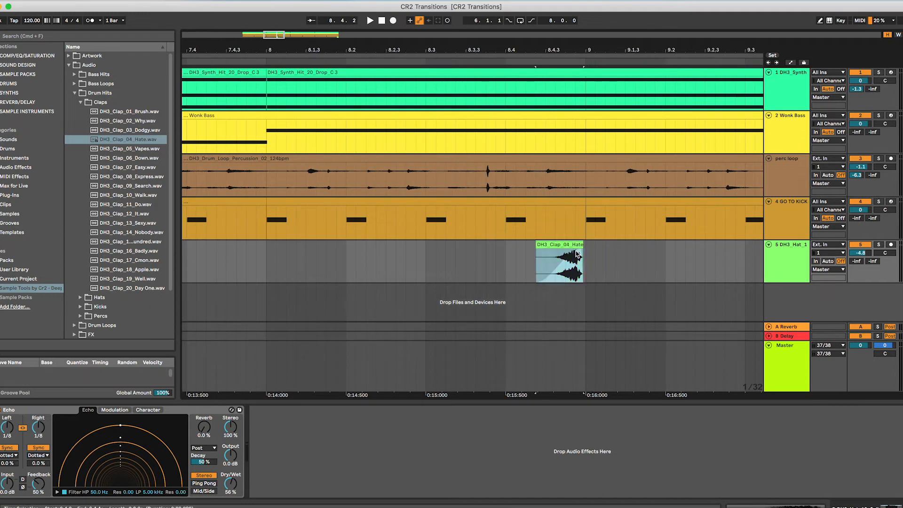
{"action": "scroll", "coordinate": [576, 253], "scroll_direction": "up", "scroll_amount": 6}
{"action": "left_click_drag", "start_coordinate": [577, 245], "coordinate": [589, 244]}
{"action": "scroll", "coordinate": [589, 245], "scroll_direction": "up", "scroll_amount": 3}
{"action": "scroll", "coordinate": [589, 244], "scroll_direction": "down", "scroll_amount": 5}
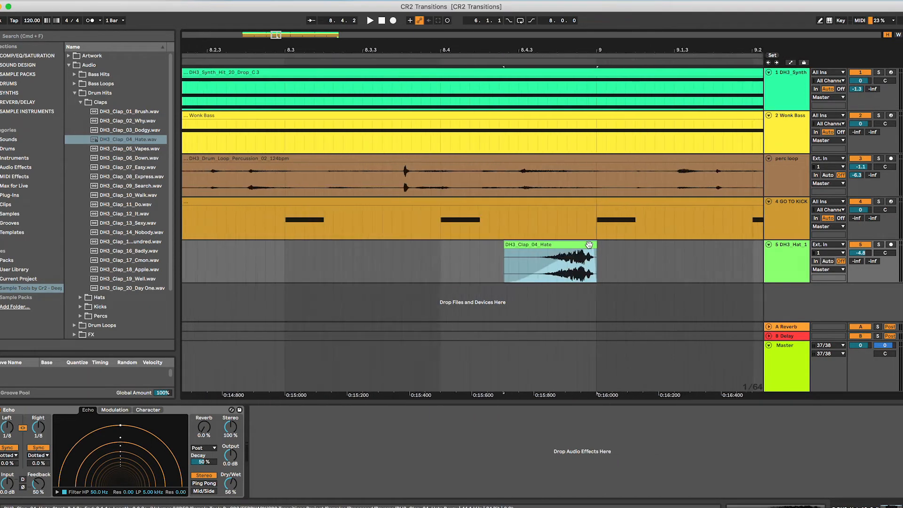
{"action": "scroll", "coordinate": [551, 272], "scroll_direction": "down", "scroll_amount": 5}
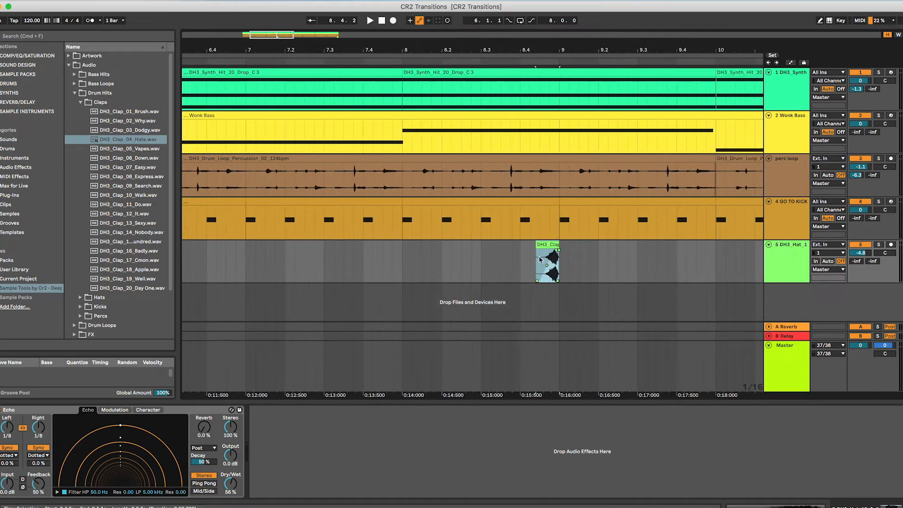
Step: Play the clap transition from bar 8, stop, and set the Echo's Reverb to 67 %
{"action": "left_click", "coordinate": [485, 258]}
{"action": "left_click", "coordinate": [399, 251]}
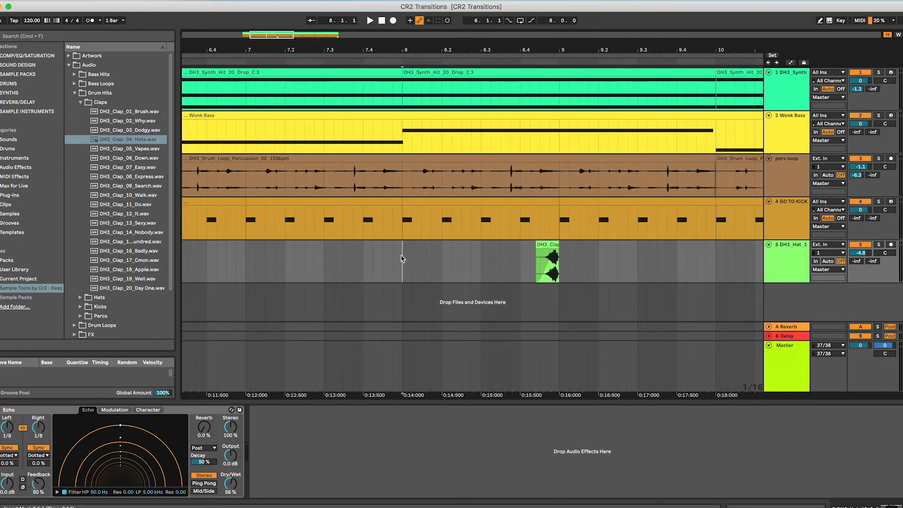
{"action": "key", "text": "space"}
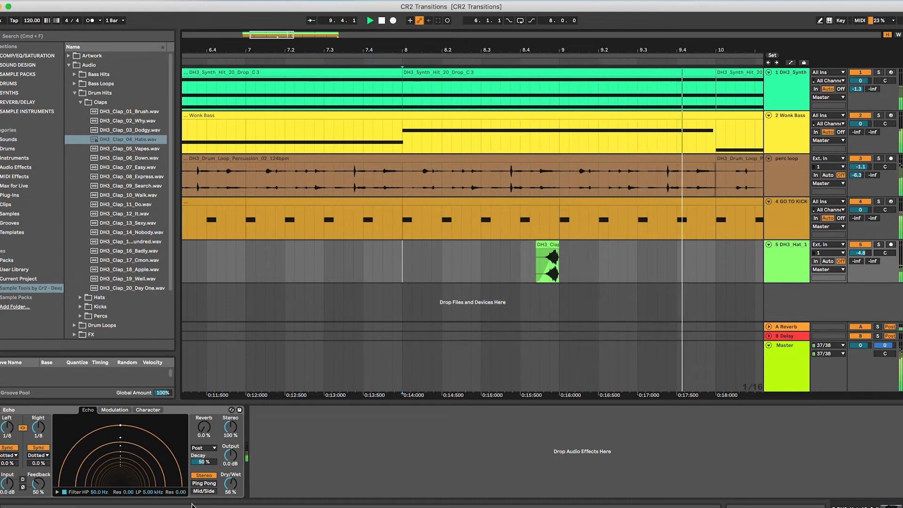
{"action": "key", "text": "space"}
{"action": "left_click_drag", "start_coordinate": [204, 428], "coordinate": [215, 415]}
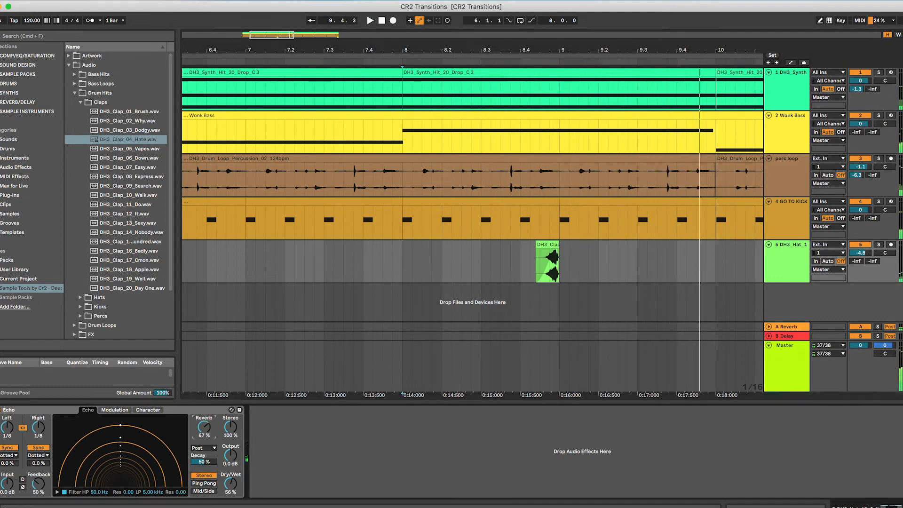
Step: Replay the transition from bar 8 and lower the hat track's volume to -5.5 dB
{"action": "left_click", "coordinate": [403, 261]}
{"action": "key", "text": "space"}
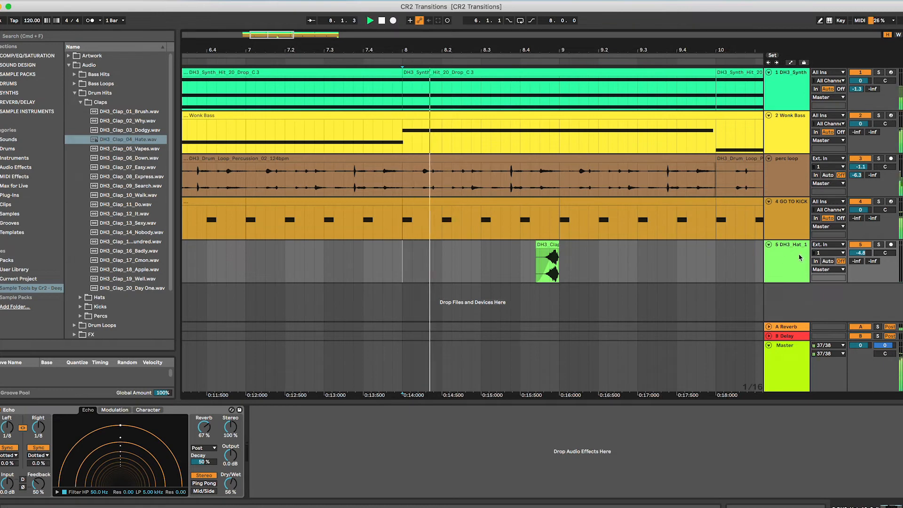
{"action": "left_click_drag", "start_coordinate": [860, 253], "coordinate": [868, 258]}
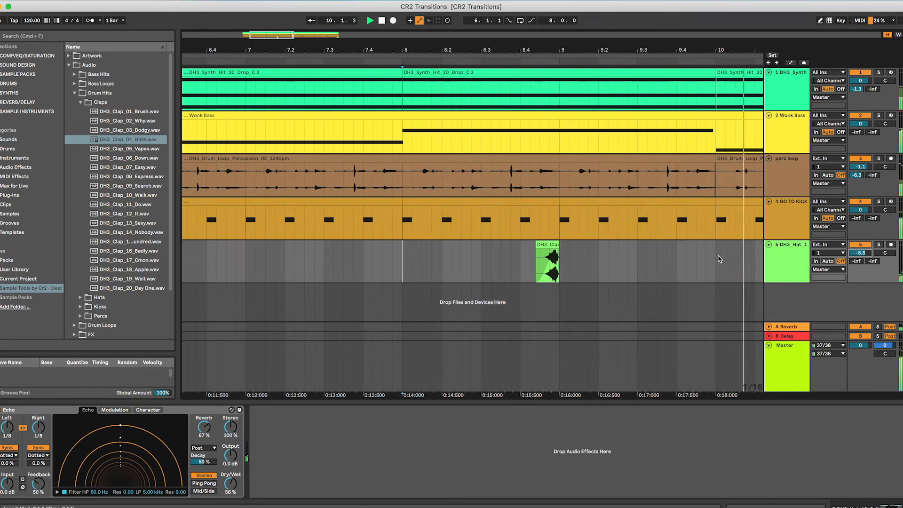
{"action": "scroll", "coordinate": [686, 263], "scroll_direction": "down", "scroll_amount": 5}
{"action": "key", "text": "space"}
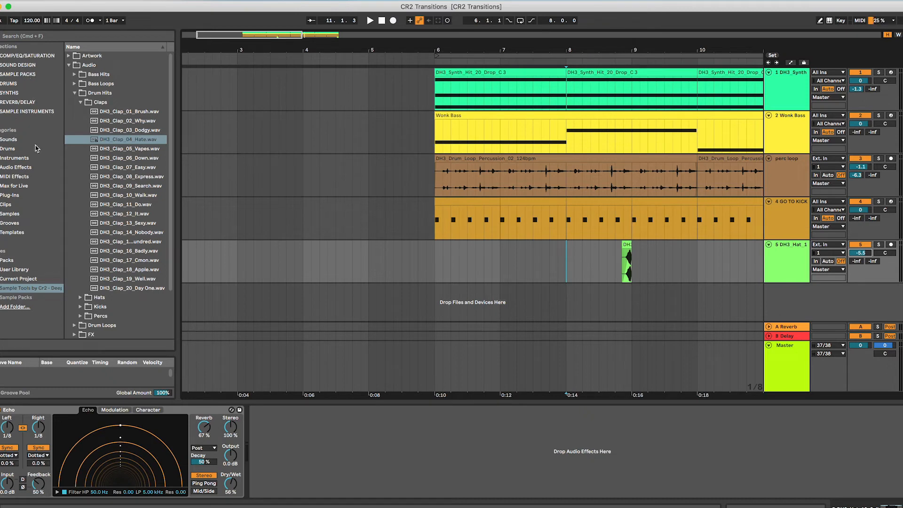
Step: Add an EQ Eight after the Echo and shape a band-pass with a 574 Hz low cut at Q 0.10 and a high cut
{"action": "left_click", "coordinate": [18, 168]}
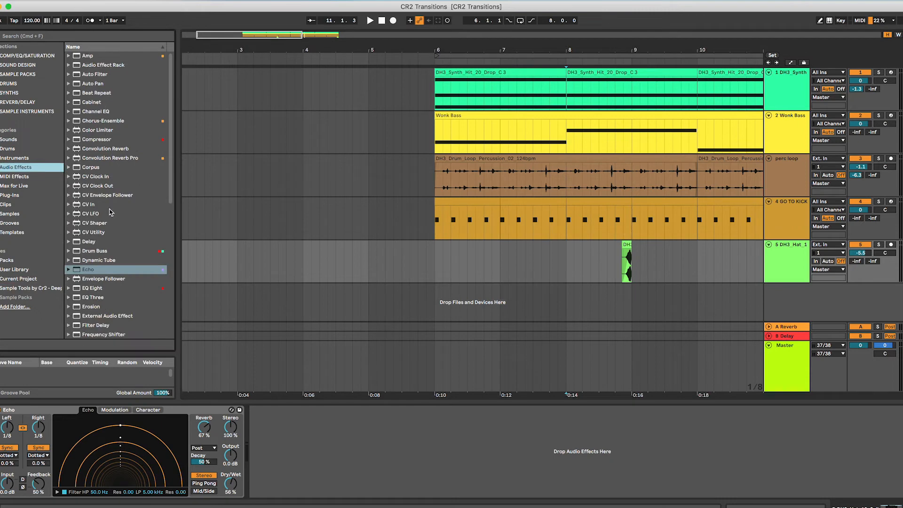
{"action": "left_click_drag", "start_coordinate": [101, 288], "coordinate": [316, 476]}
{"action": "left_click_drag", "start_coordinate": [261, 481], "coordinate": [256, 482]}
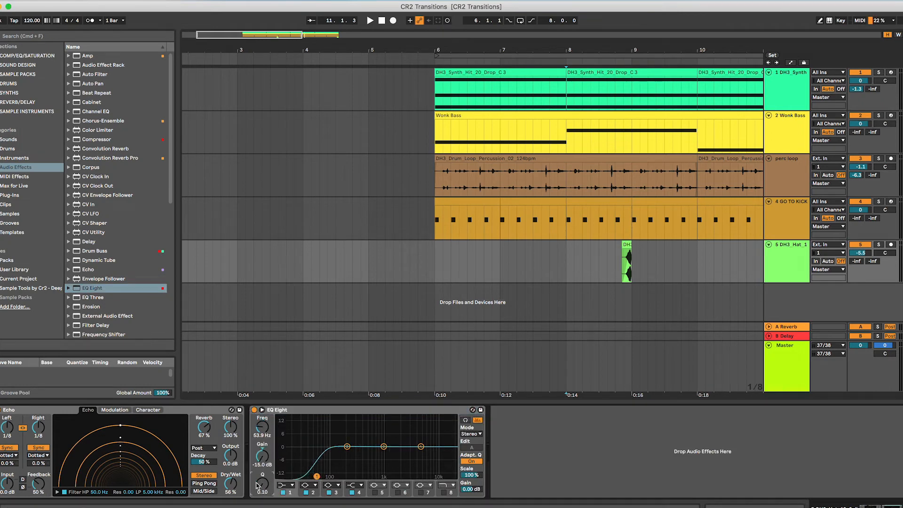
{"action": "left_click_drag", "start_coordinate": [316, 475], "coordinate": [378, 476]}
{"action": "left_click_drag", "start_coordinate": [421, 446], "coordinate": [423, 476]}
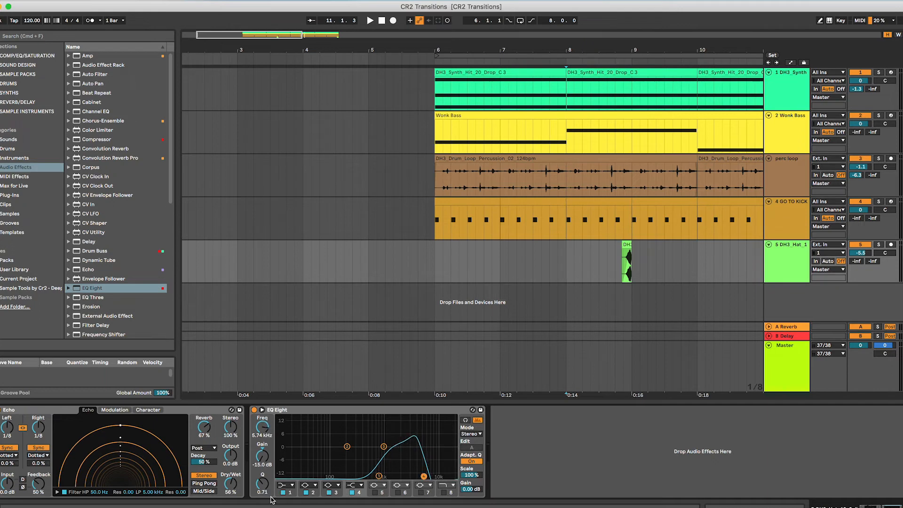
{"action": "left_click_drag", "start_coordinate": [263, 482], "coordinate": [264, 485]}
{"action": "left_click_drag", "start_coordinate": [425, 476], "coordinate": [371, 475]}
Step: Play the filtered transition from bar 8 and raise the Echo's Dry/Wet to 100 %
{"action": "left_click", "coordinate": [584, 265]}
{"action": "left_click", "coordinate": [566, 260]}
{"action": "key", "text": "space"}
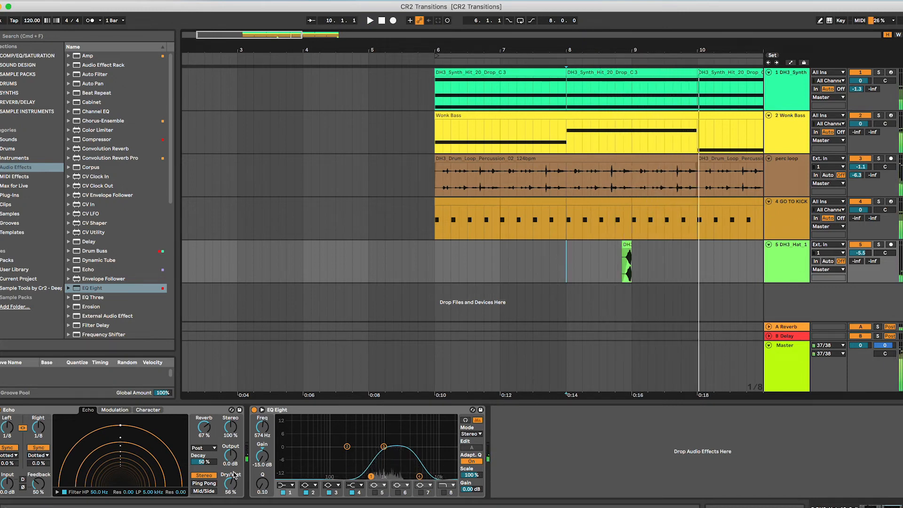
{"action": "key", "text": "space"}
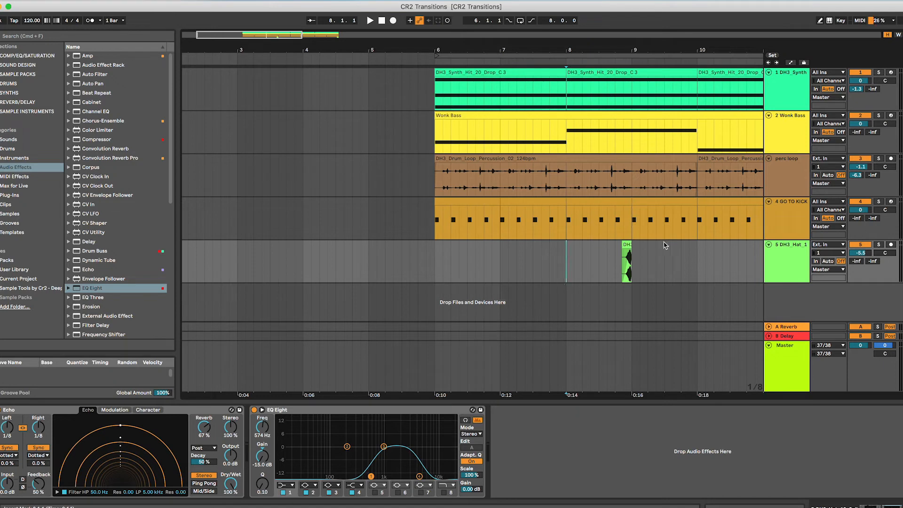
Step: Replay the transition from bar 8 with the fully wet Echo
{"action": "right_click", "coordinate": [801, 290]}
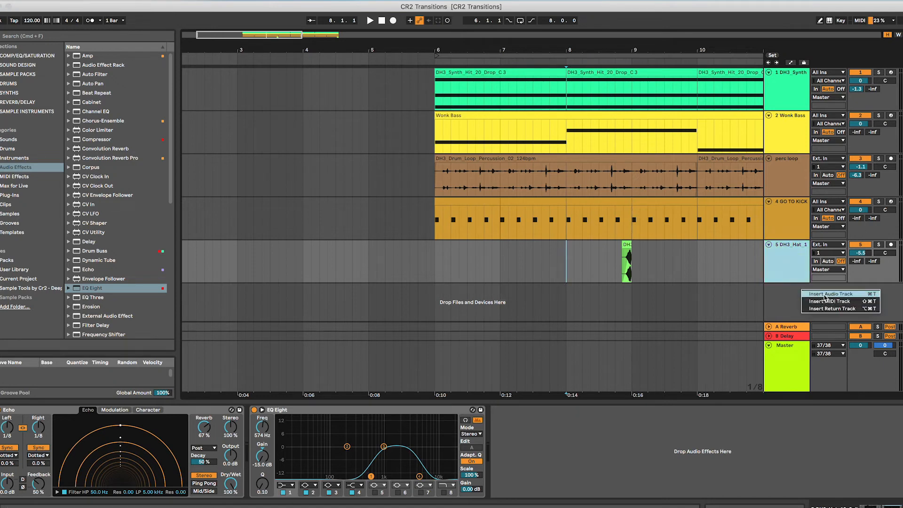
{"action": "left_click", "coordinate": [772, 295]}
{"action": "key", "text": "space"}
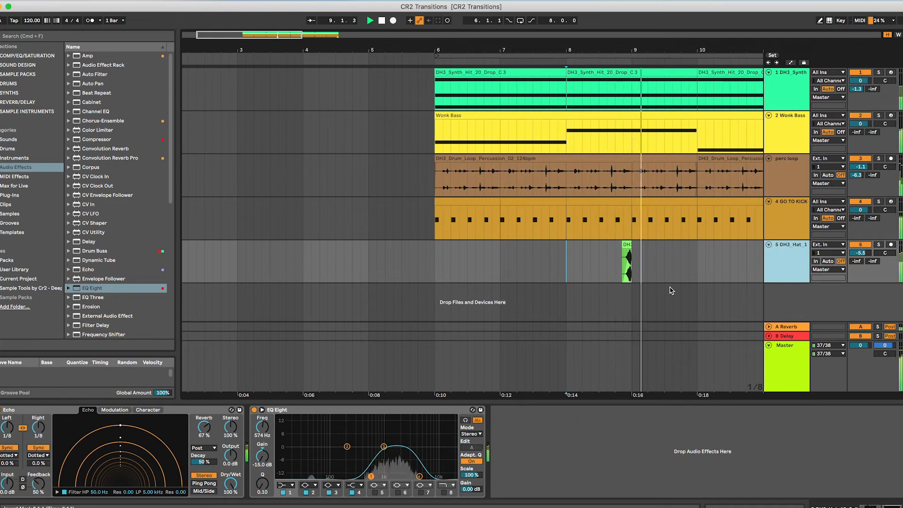
Step: Insert a new audio track below the hat track and set its input to Resampling
{"action": "right_click", "coordinate": [817, 294]}
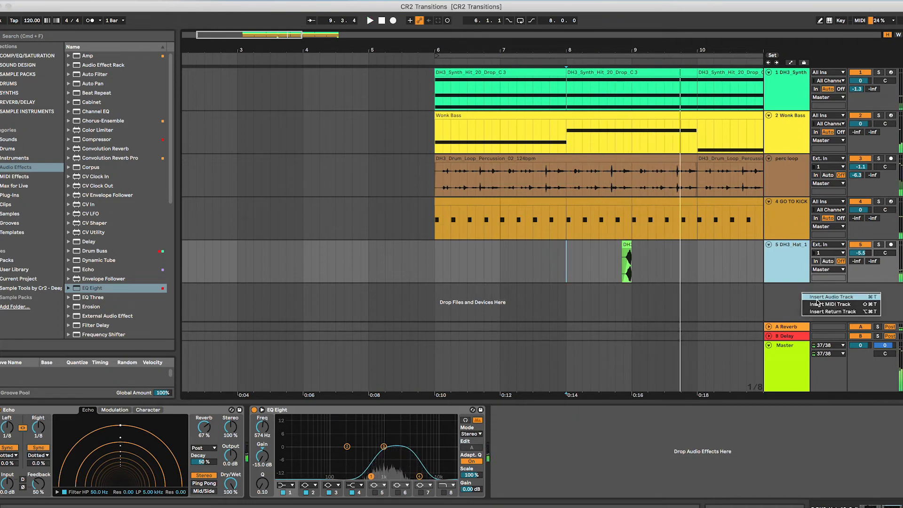
{"action": "left_click", "coordinate": [817, 298]}
{"action": "left_click", "coordinate": [828, 284]}
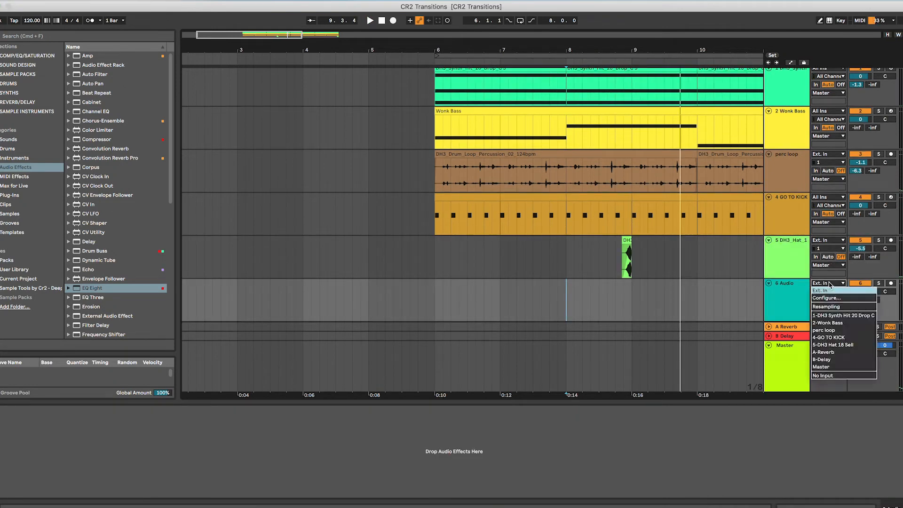
{"action": "left_click", "coordinate": [836, 306]}
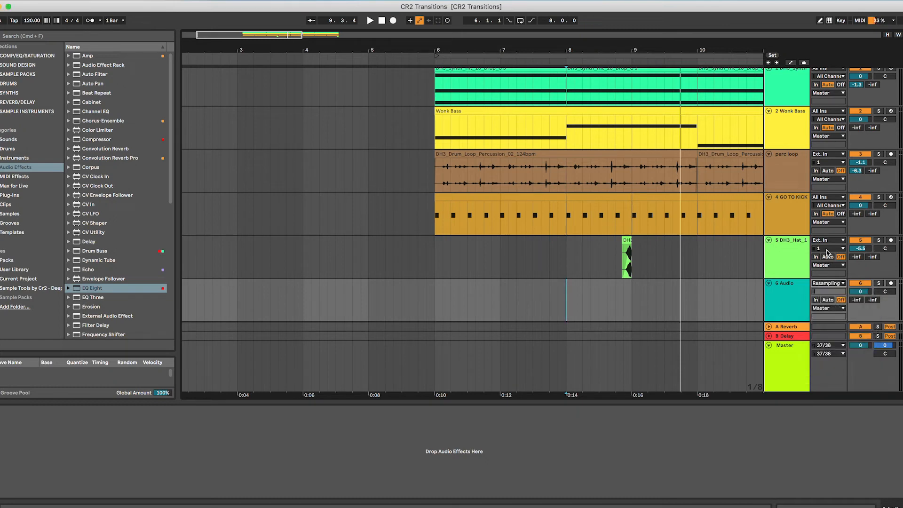
Step: Route the hat track's output to the new 6-Audio track
{"action": "left_click", "coordinate": [827, 251]}
{"action": "left_click", "coordinate": [831, 263]}
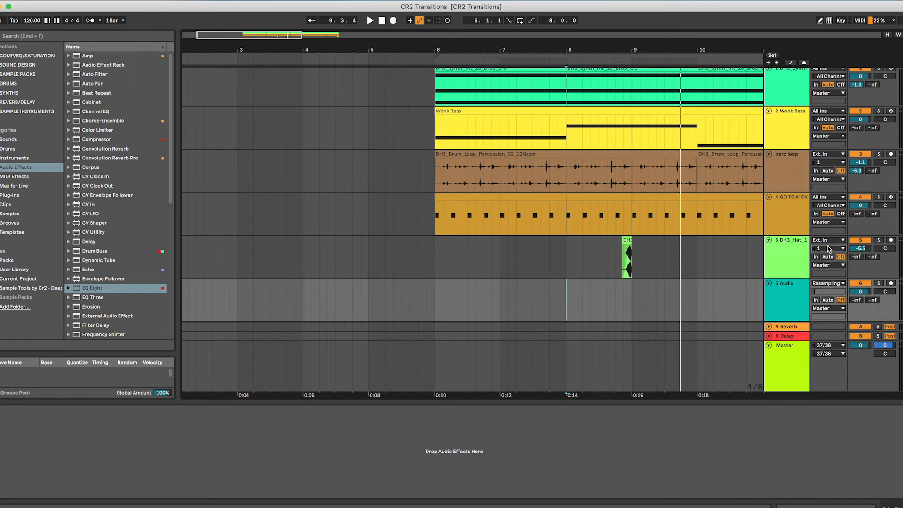
{"action": "left_click", "coordinate": [829, 265]}
{"action": "left_click", "coordinate": [828, 305]}
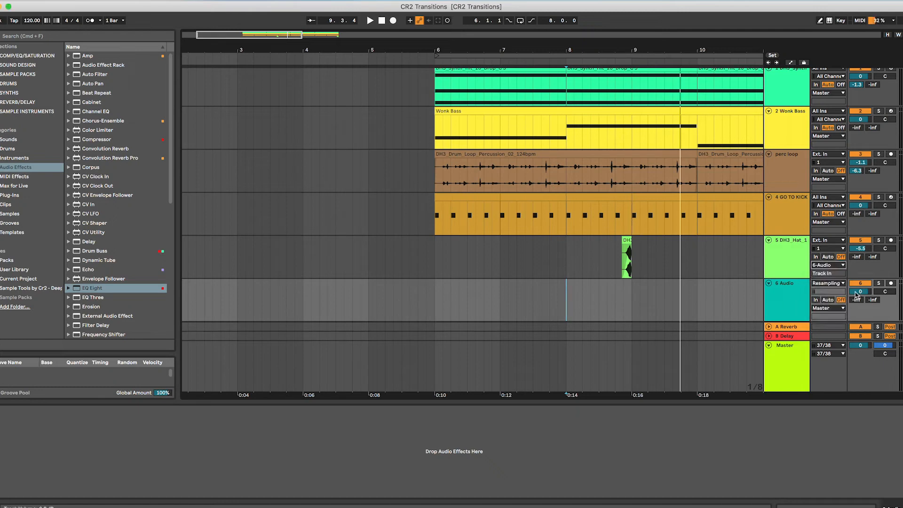
Step: Arm the new audio track and record the soloed clap effect onto it from bar 8 to the middle of bar 10
{"action": "key", "text": "space"}
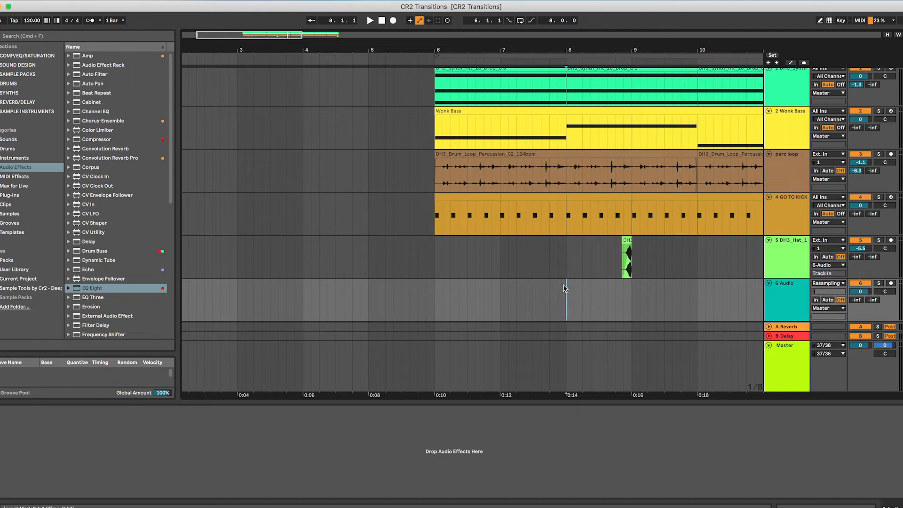
{"action": "left_click", "coordinate": [891, 283]}
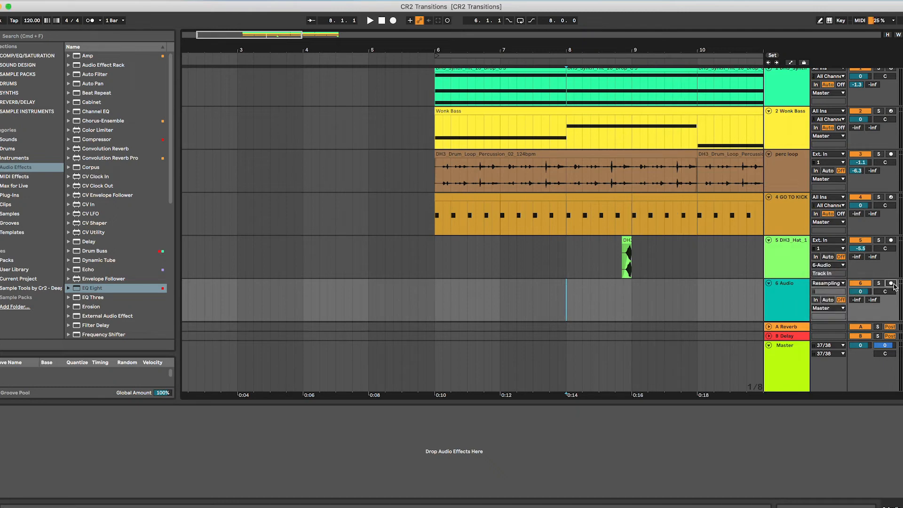
{"action": "left_click", "coordinate": [395, 21]}
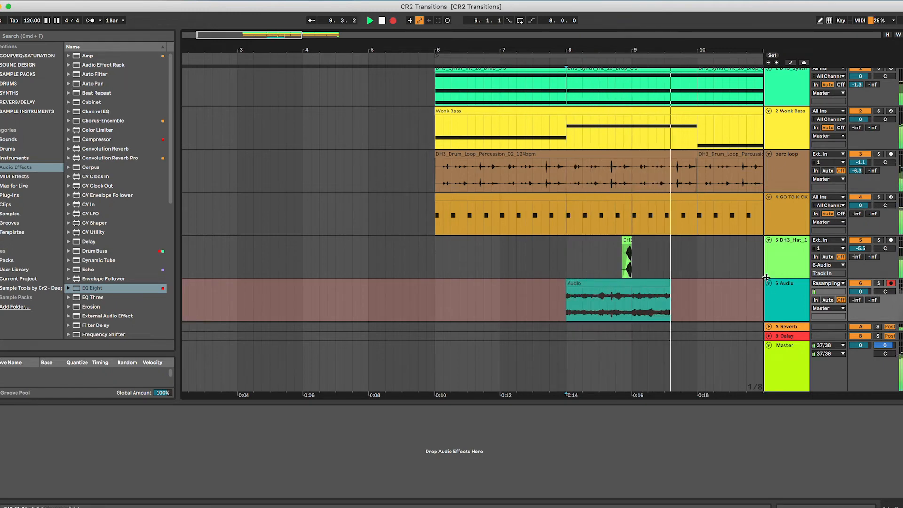
{"action": "key", "text": "space"}
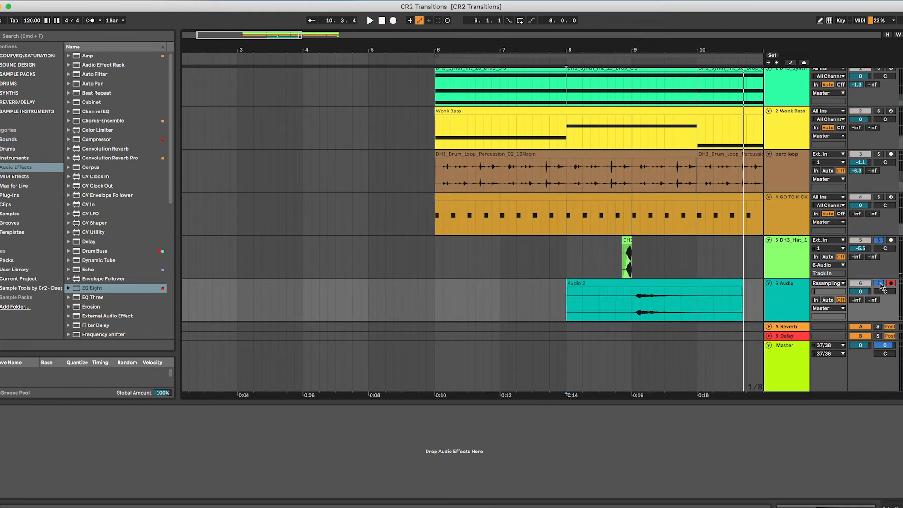
Step: Turn off solo on the hat and recording tracks and disarm the recording track
{"action": "left_click", "coordinate": [880, 284]}
{"action": "left_click", "coordinate": [876, 241]}
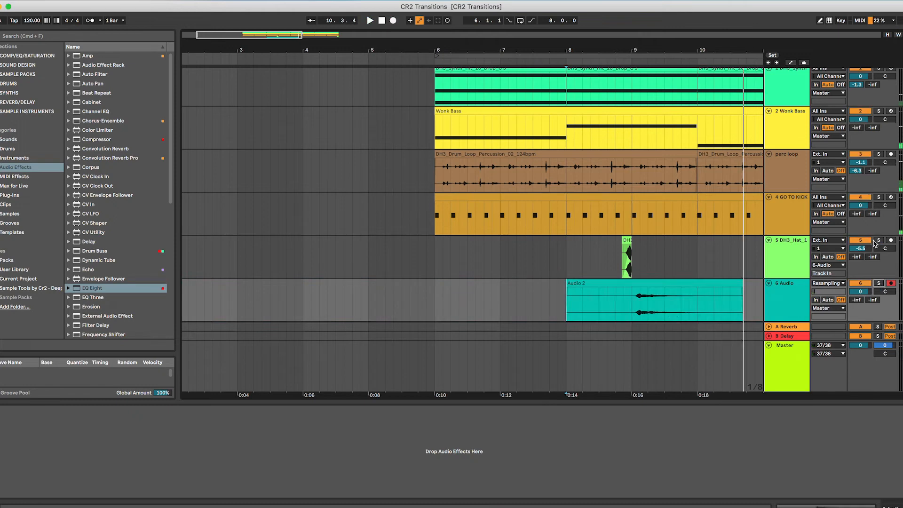
{"action": "left_click", "coordinate": [711, 283]}
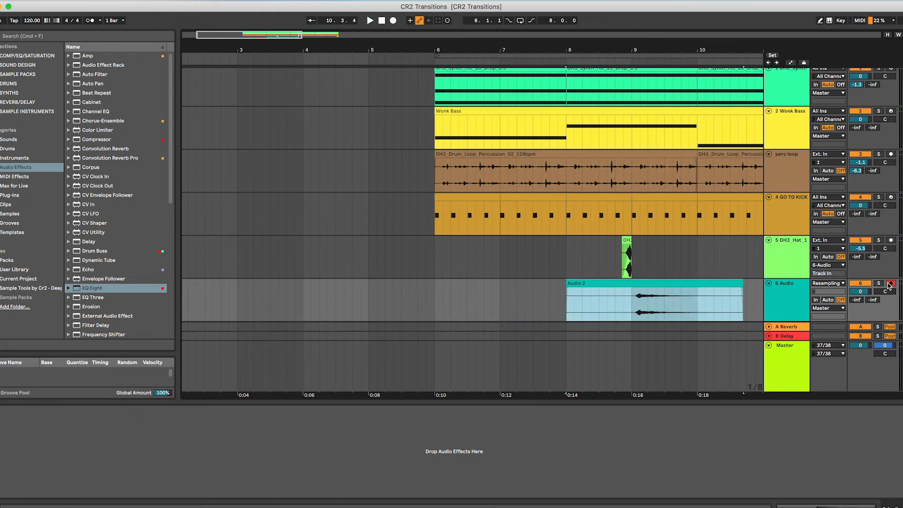
Step: Delete the original hat track with its Echo and EQ Eight
{"action": "left_click", "coordinate": [770, 254]}
{"action": "right_click", "coordinate": [776, 252]}
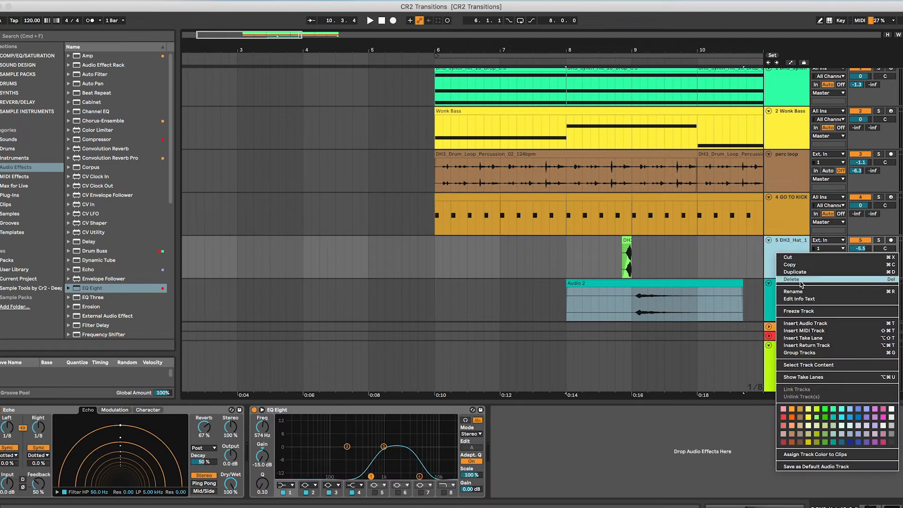
{"action": "left_click", "coordinate": [801, 280]}
Step: Solo the track with the resampled clap and play it from bar 8
{"action": "left_click", "coordinate": [879, 244]}
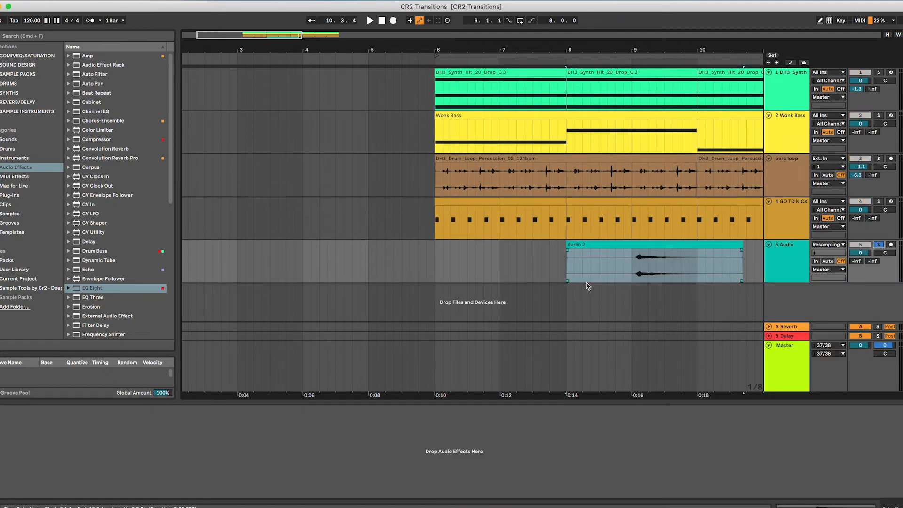
{"action": "left_click", "coordinate": [567, 294]}
{"action": "key", "text": "space"}
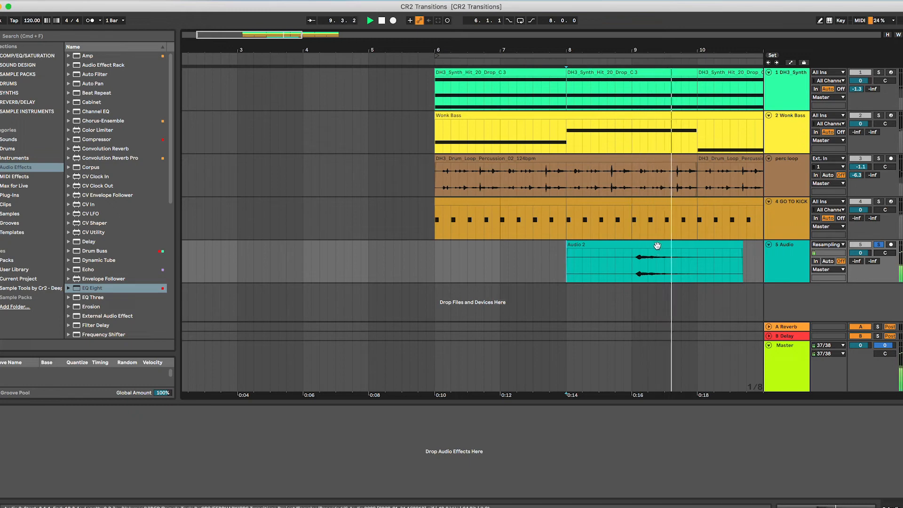
Step: Shift the resampled clap clip slightly earlier so its sound starts on bar 9, and trim the silence before bar 9
{"action": "key", "text": "h"}
{"action": "key", "text": "w"}
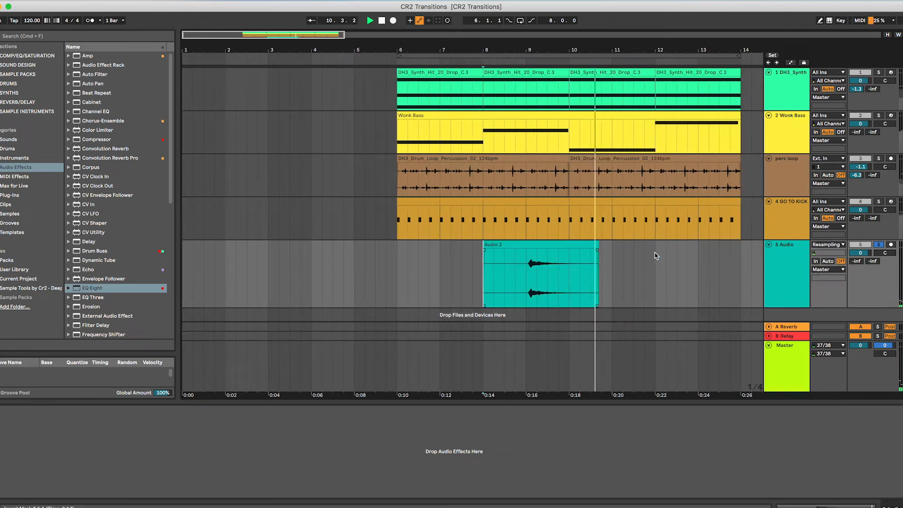
{"action": "scroll", "coordinate": [655, 256], "scroll_direction": "up", "scroll_amount": 3}
{"action": "key", "text": "space"}
{"action": "scroll", "coordinate": [454, 260], "scroll_direction": "up", "scroll_amount": 6}
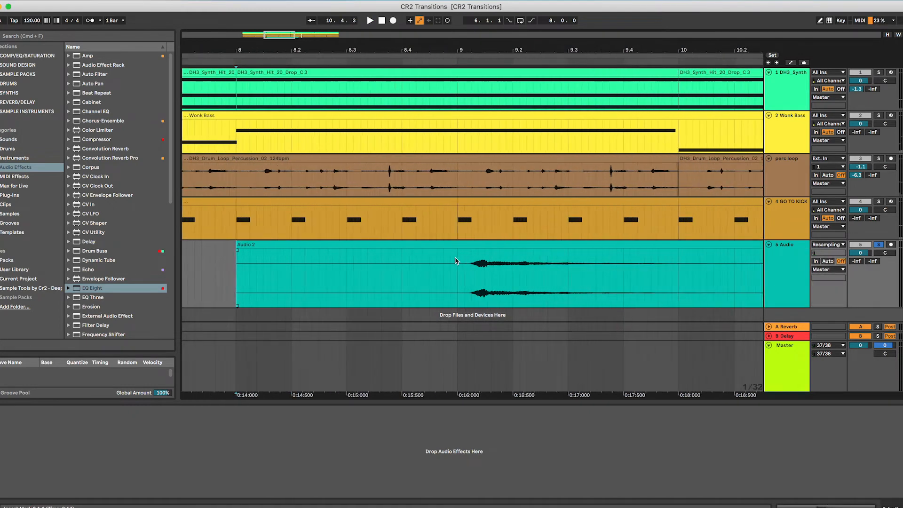
{"action": "left_click_drag", "start_coordinate": [489, 245], "coordinate": [477, 246]}
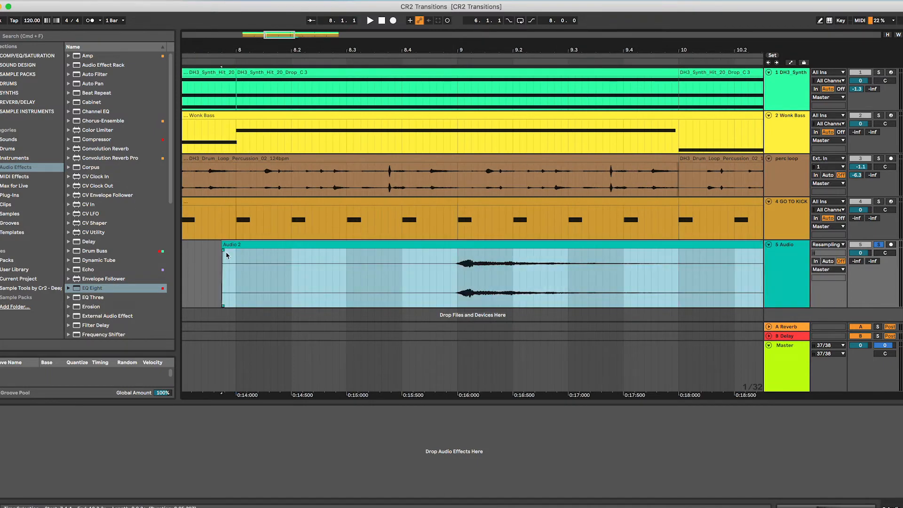
{"action": "left_click_drag", "start_coordinate": [226, 255], "coordinate": [460, 249]}
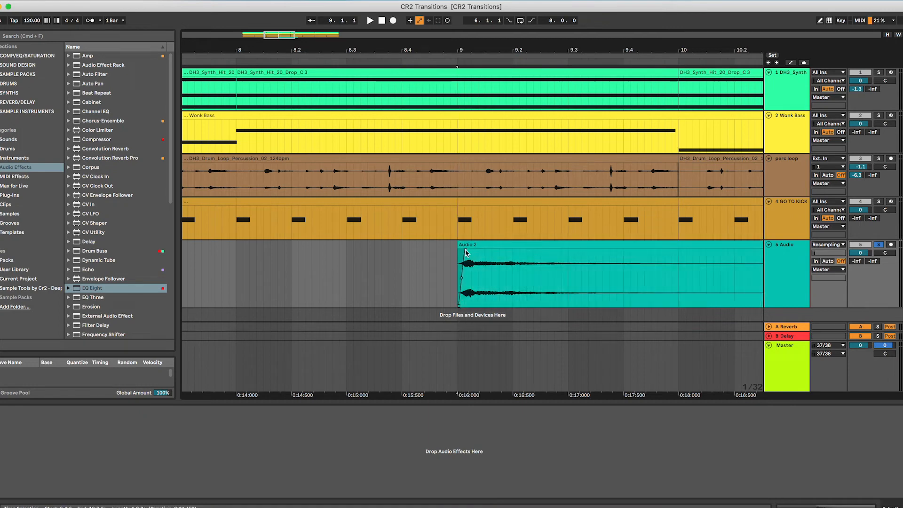
Step: Shorten the resampled clap clip to end at bar 10 and give its tail a long fade-out
{"action": "scroll", "coordinate": [469, 268], "scroll_direction": "down", "scroll_amount": 6}
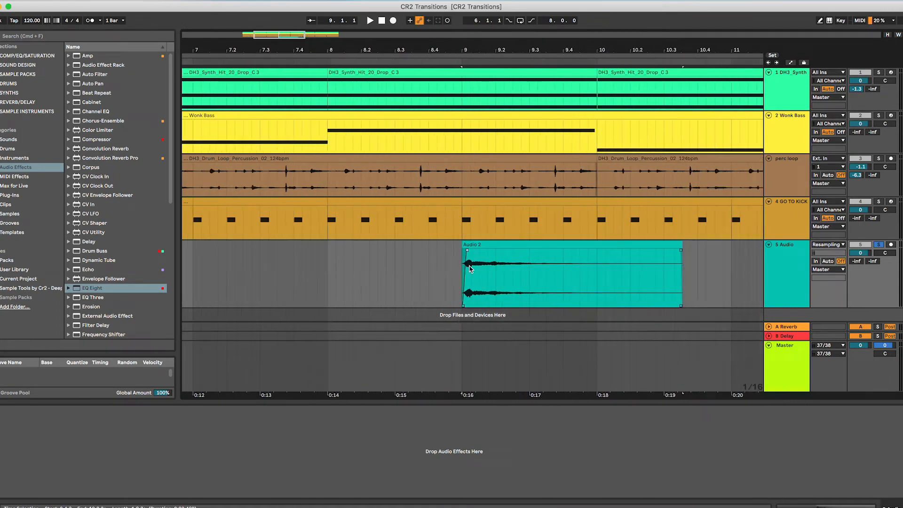
{"action": "left_click_drag", "start_coordinate": [640, 250], "coordinate": [533, 252]}
{"action": "scroll", "coordinate": [416, 254], "scroll_direction": "down", "scroll_amount": 4}
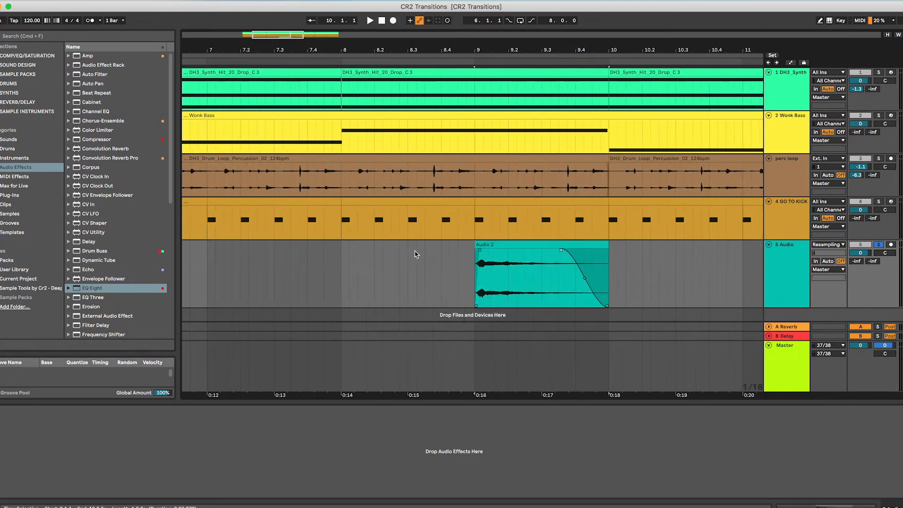
Step: Turn off solo on the clap track, set its volume to -8.3 dB, and play the full loop from bar 8
{"action": "left_click", "coordinate": [371, 254]}
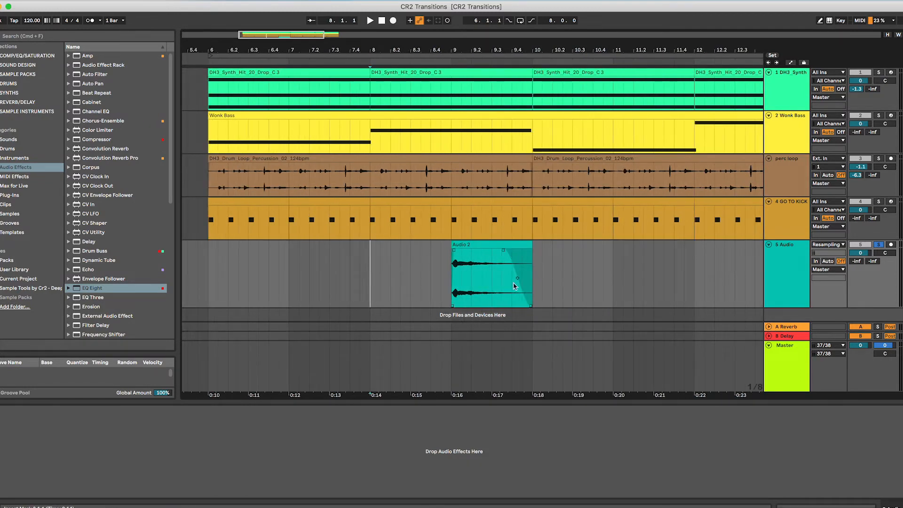
{"action": "left_click", "coordinate": [878, 245]}
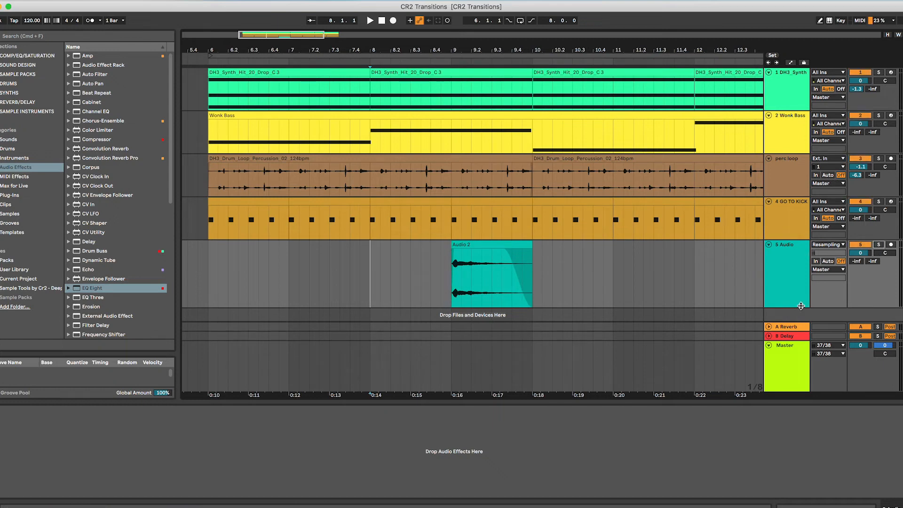
{"action": "left_click_drag", "start_coordinate": [799, 308], "coordinate": [794, 282]}
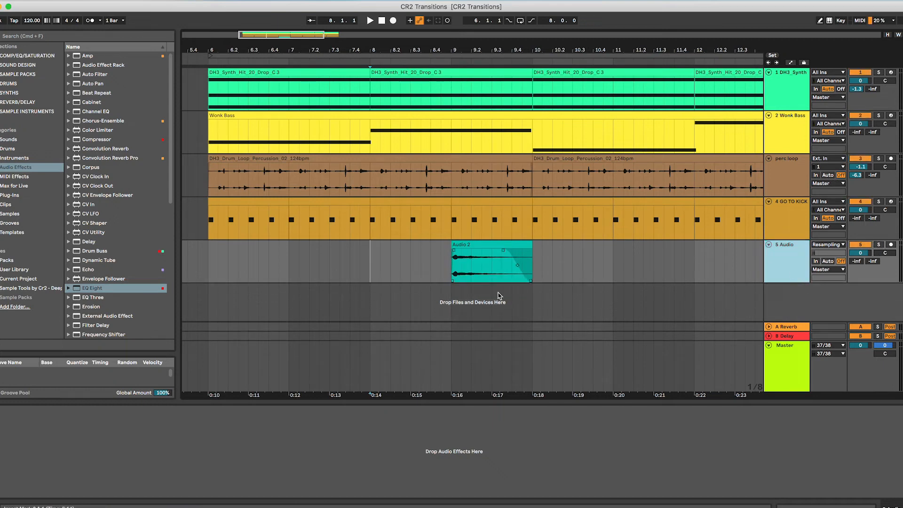
{"action": "scroll", "coordinate": [497, 292], "scroll_direction": "up", "scroll_amount": 2}
{"action": "key", "text": "space"}
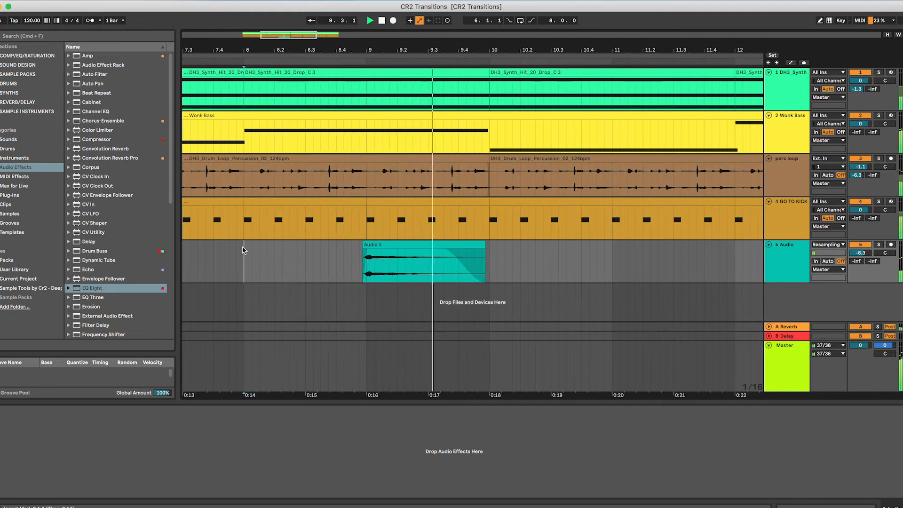
{"action": "key", "text": "space"}
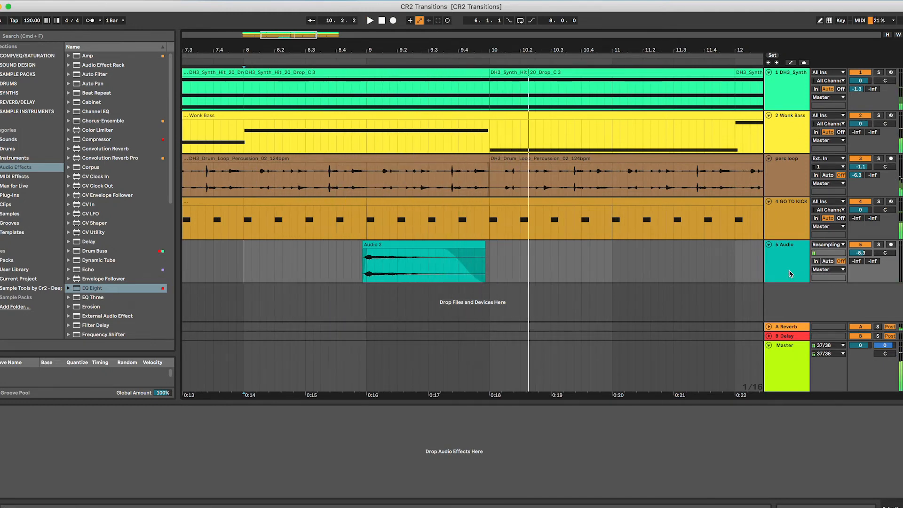
{"action": "left_click", "coordinate": [789, 276]}
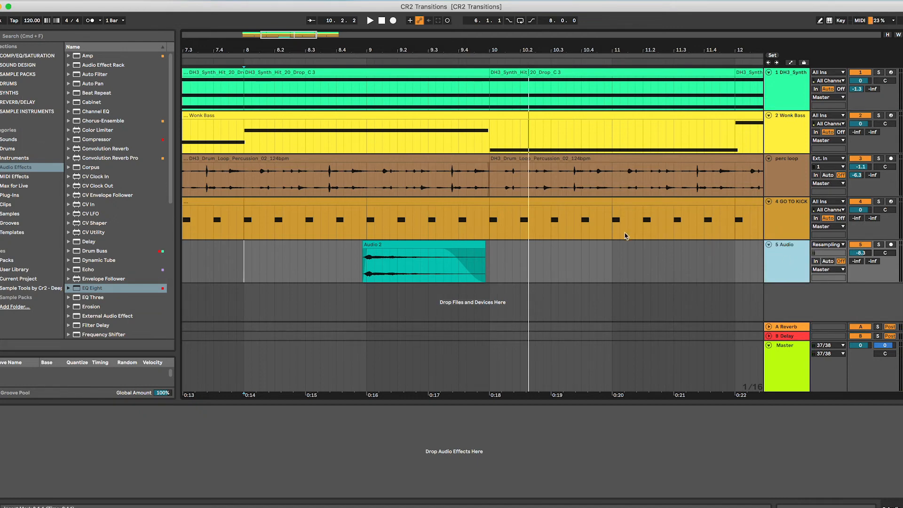
Step: Load an Operator instrument onto a new track below the clap and set its oscillator waveform to Noise White
{"action": "key", "text": "h"}
{"action": "key", "text": "w"}
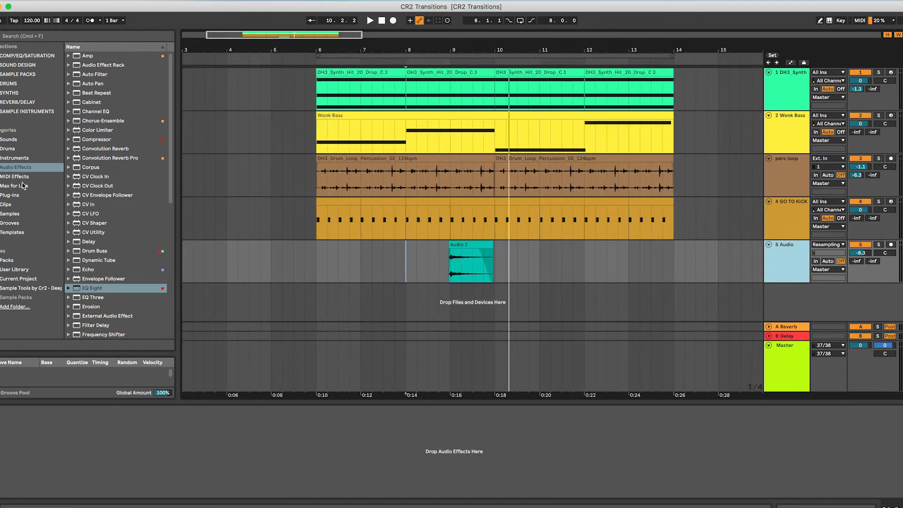
{"action": "left_click", "coordinate": [19, 159]}
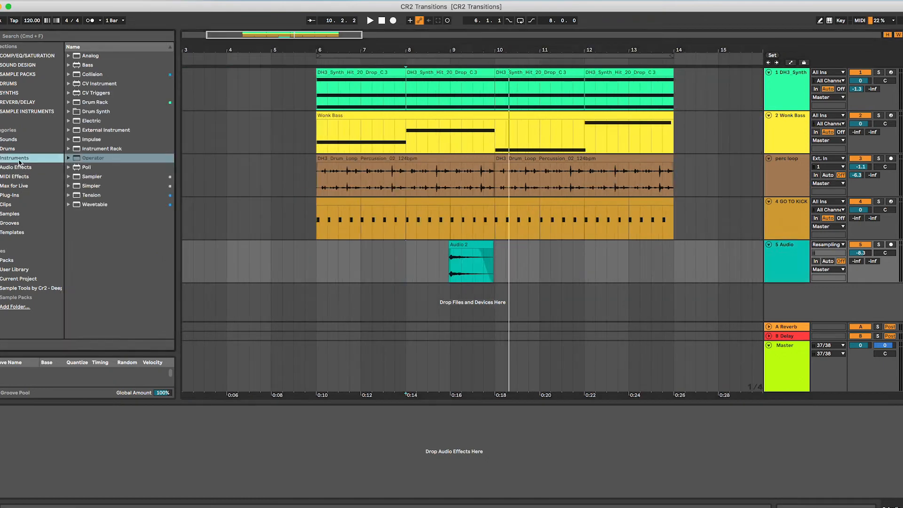
{"action": "left_click_drag", "start_coordinate": [104, 161], "coordinate": [372, 296]}
{"action": "left_click_drag", "start_coordinate": [561, 308], "coordinate": [564, 307]}
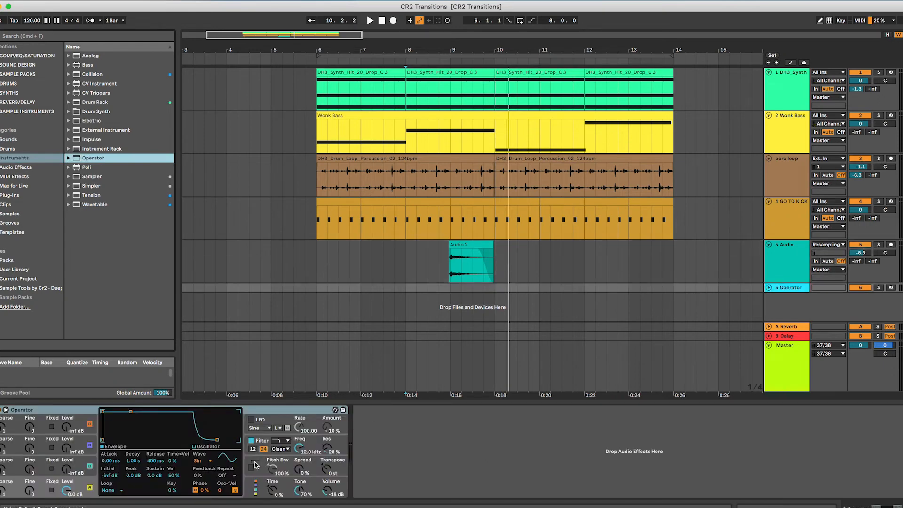
{"action": "left_click", "coordinate": [197, 448]}
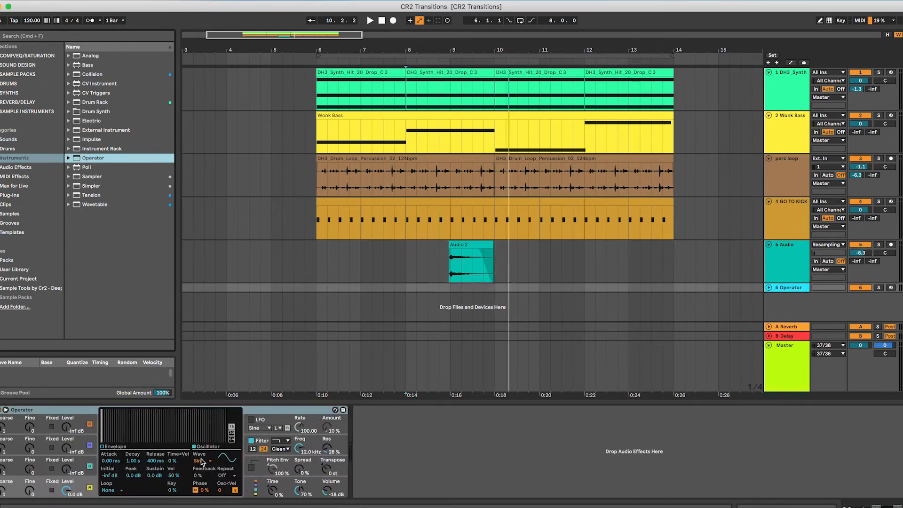
{"action": "left_click", "coordinate": [209, 461]}
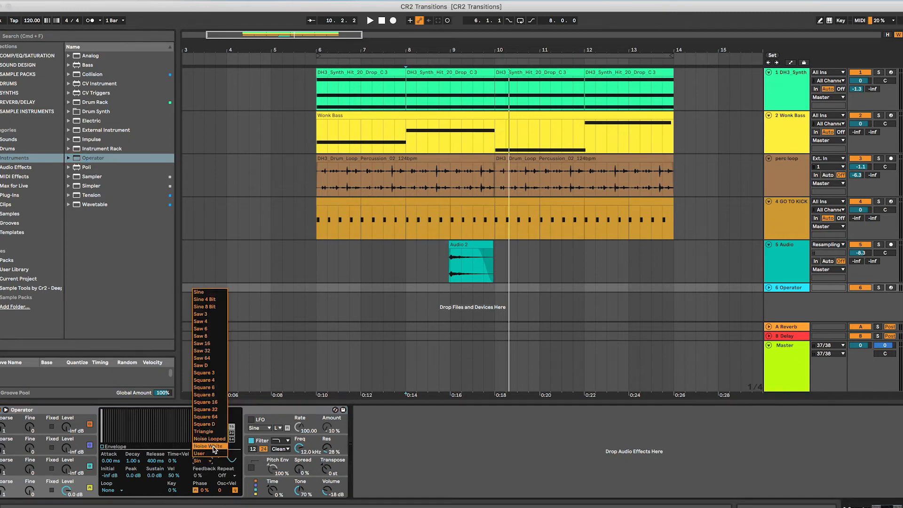
{"action": "left_click", "coordinate": [214, 447]}
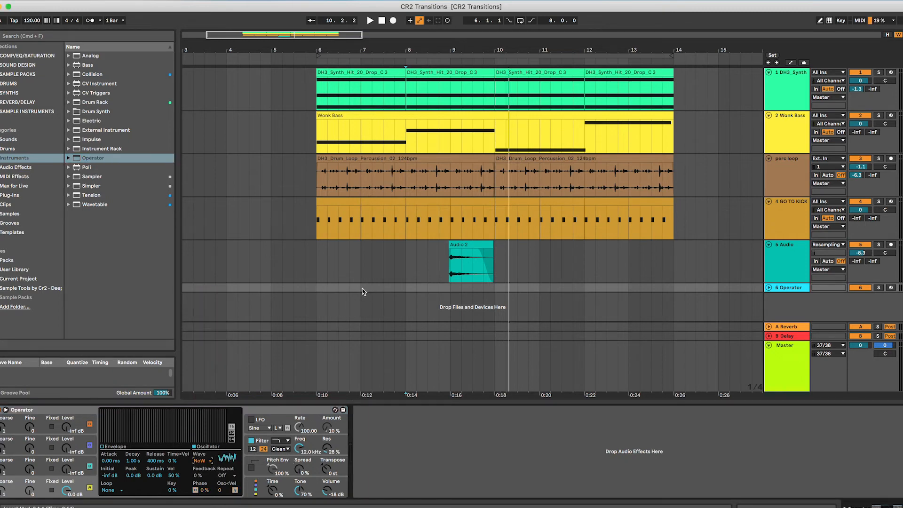
Step: Insert an empty MIDI clip at bar 6 on the Operator track and set its loop length to 8.1.0
{"action": "left_click", "coordinate": [327, 291]}
{"action": "key", "text": "super+shift+m"}
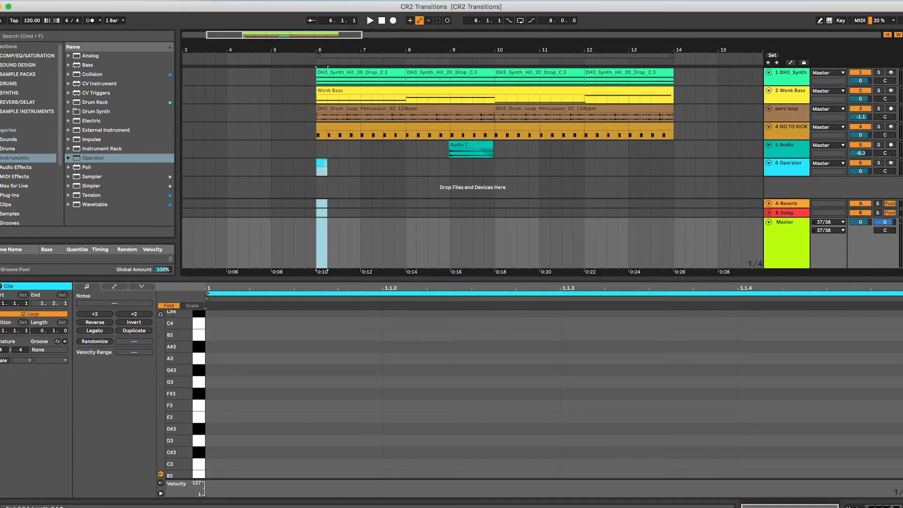
{"action": "left_click", "coordinate": [324, 165]}
{"action": "key", "text": "h"}
{"action": "key", "text": "w"}
{"action": "key", "text": "h"}
{"action": "key", "text": "w"}
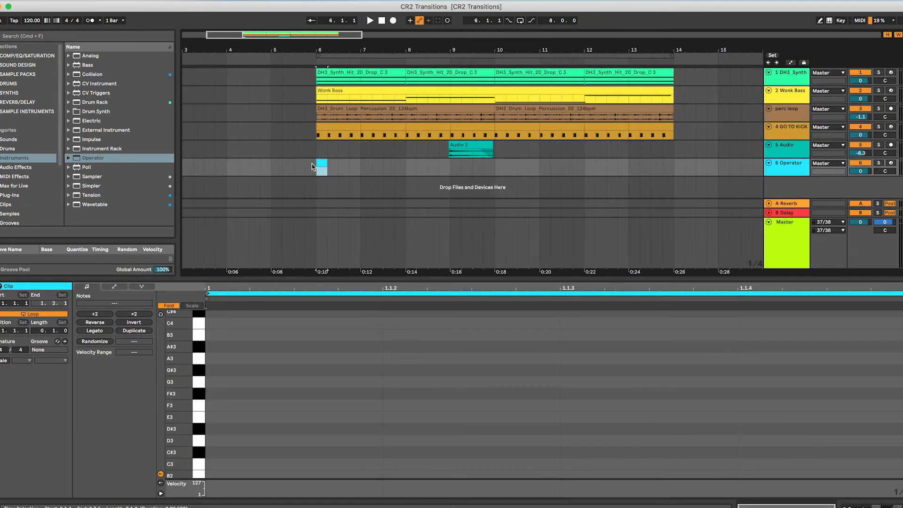
{"action": "left_click", "coordinate": [46, 330]}
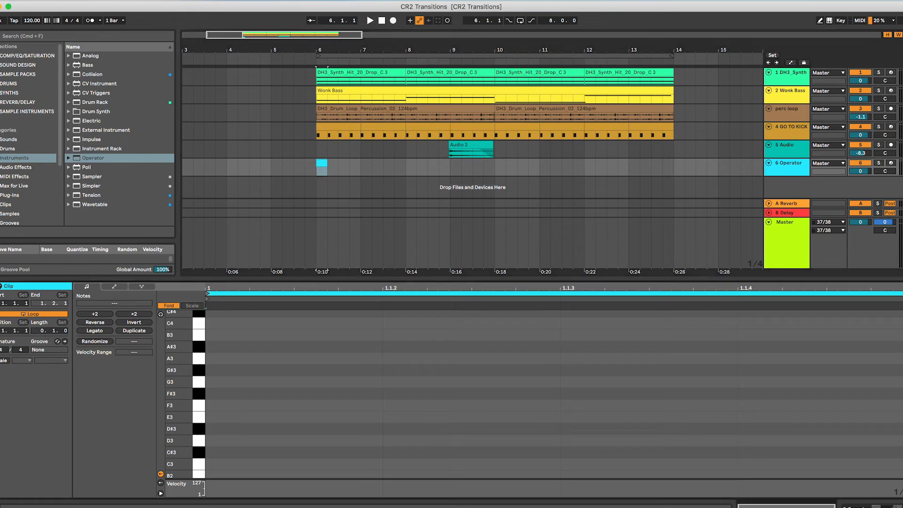
{"action": "left_click_drag", "start_coordinate": [42, 331], "coordinate": [42, 312]}
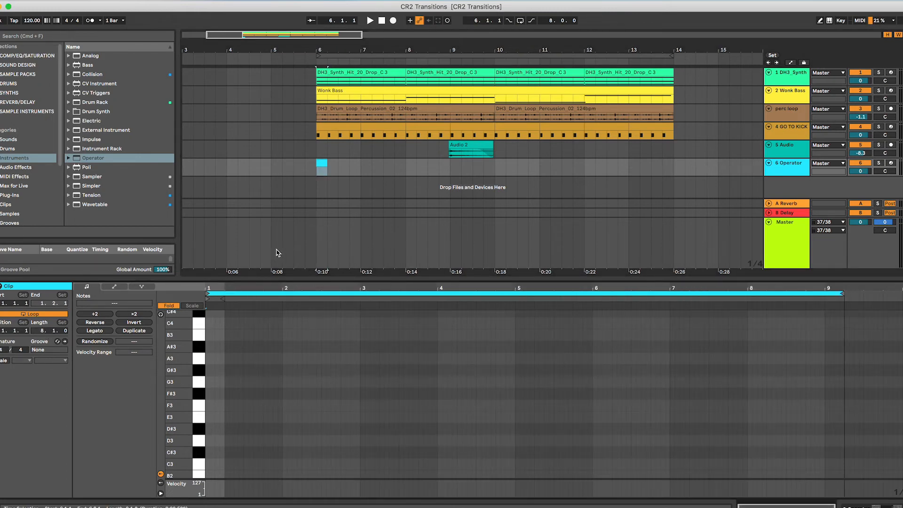
Step: Add a C3 note at the clip's start and extend both the clip and the note across eight bars to bar 14
{"action": "double_click", "coordinate": [208, 464]}
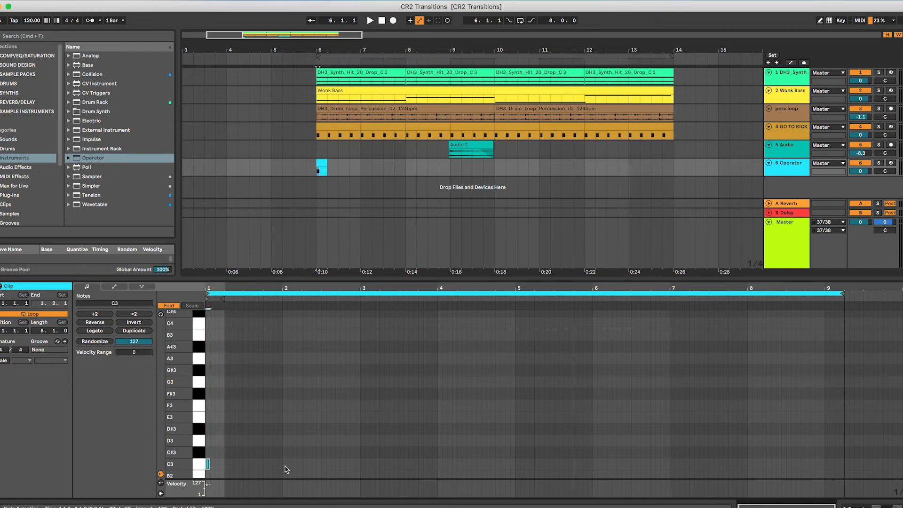
{"action": "mouse_move", "coordinate": [324, 162]}
{"action": "left_mouse_down"}
{"action": "mouse_move", "coordinate": [685, 151]}
{"action": "mouse_move", "coordinate": [675, 153]}
{"action": "left_mouse_up"}
{"action": "left_click", "coordinate": [677, 155]}
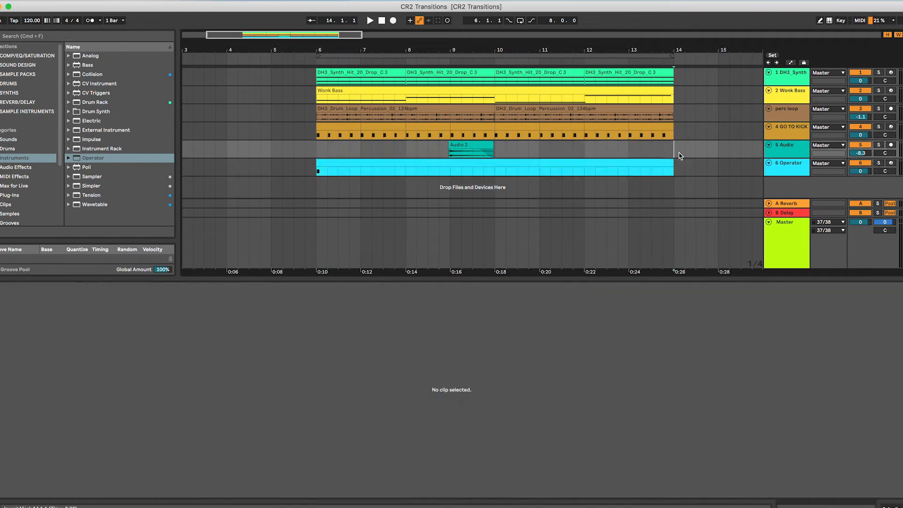
{"action": "left_click", "coordinate": [374, 161]}
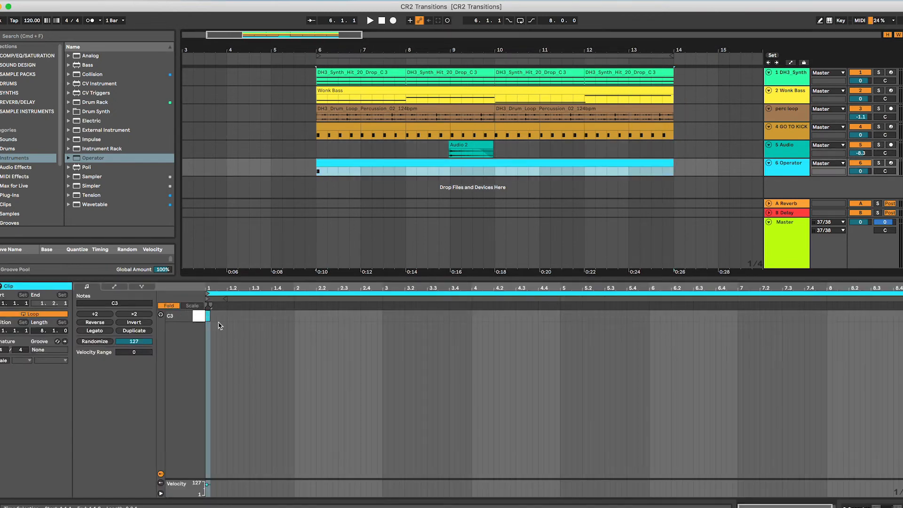
{"action": "left_click_drag", "start_coordinate": [210, 315], "coordinate": [848, 308]}
Step: Set the Operator track's volume to -9.0 dB and display its device
{"action": "left_click", "coordinate": [801, 175]}
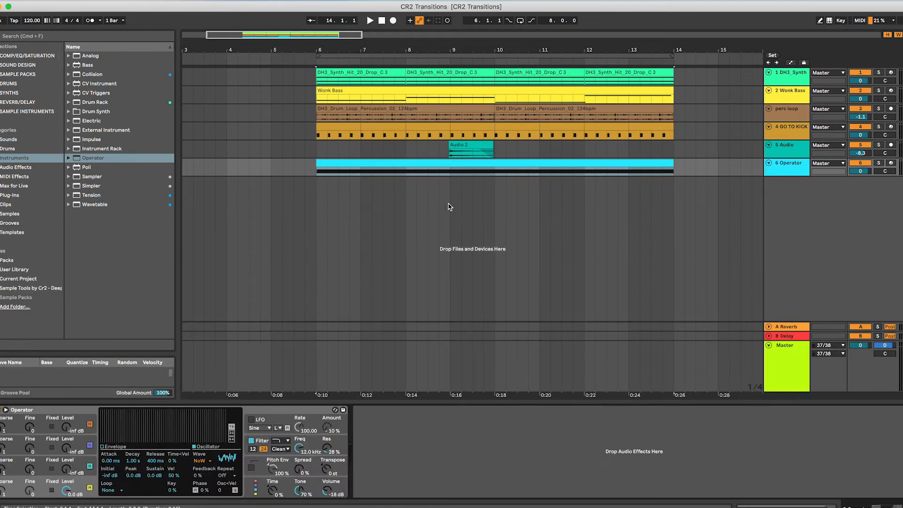
{"action": "left_click", "coordinate": [323, 151]}
{"action": "left_click_drag", "start_coordinate": [865, 172], "coordinate": [865, 198]}
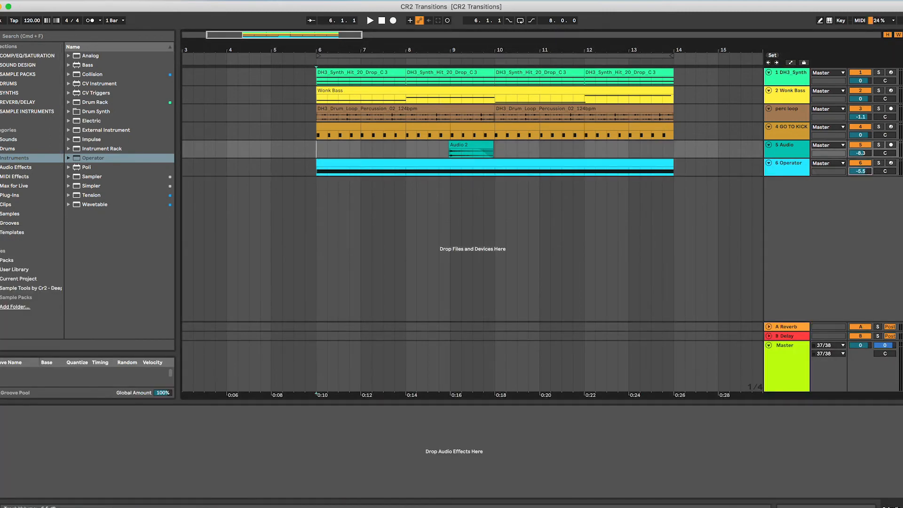
{"action": "left_click", "coordinate": [782, 172]}
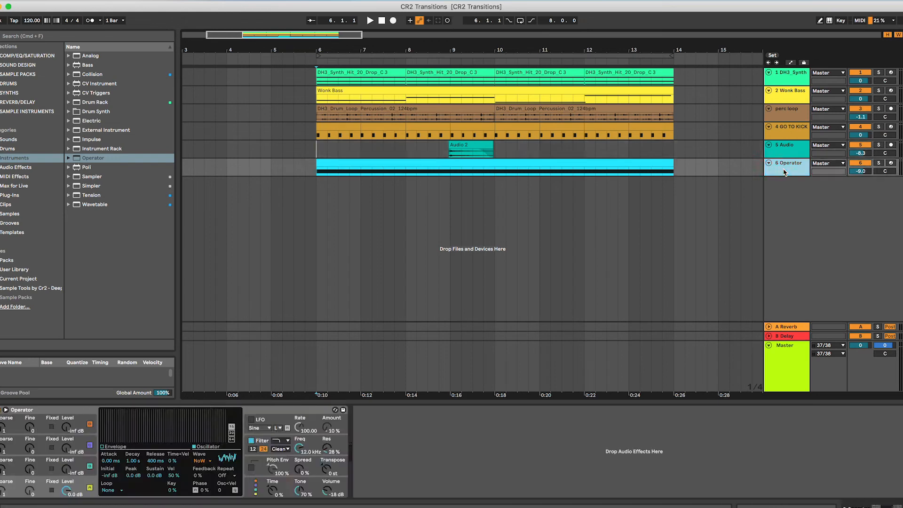
Step: Solo the Operator track and play the white noise from bar 6
{"action": "key", "text": "h"}
{"action": "key", "text": "w"}
{"action": "key", "text": "w"}
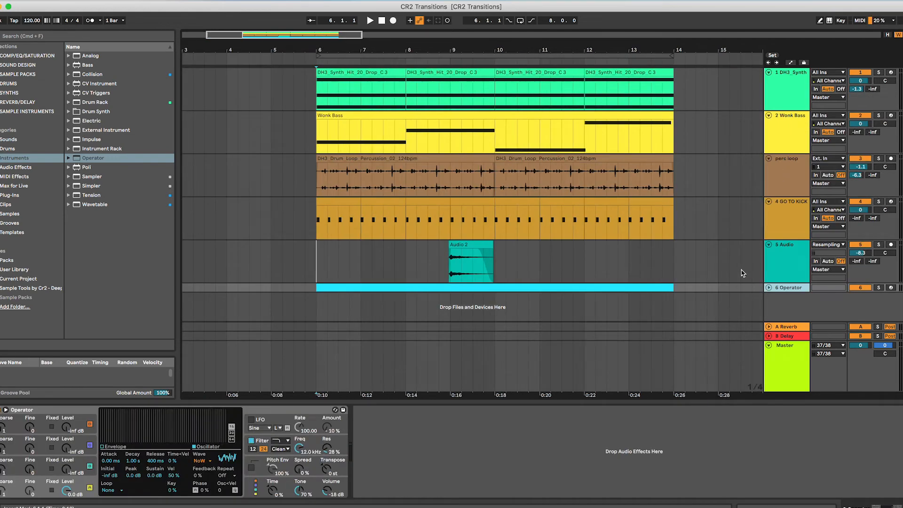
{"action": "left_click", "coordinate": [878, 287]}
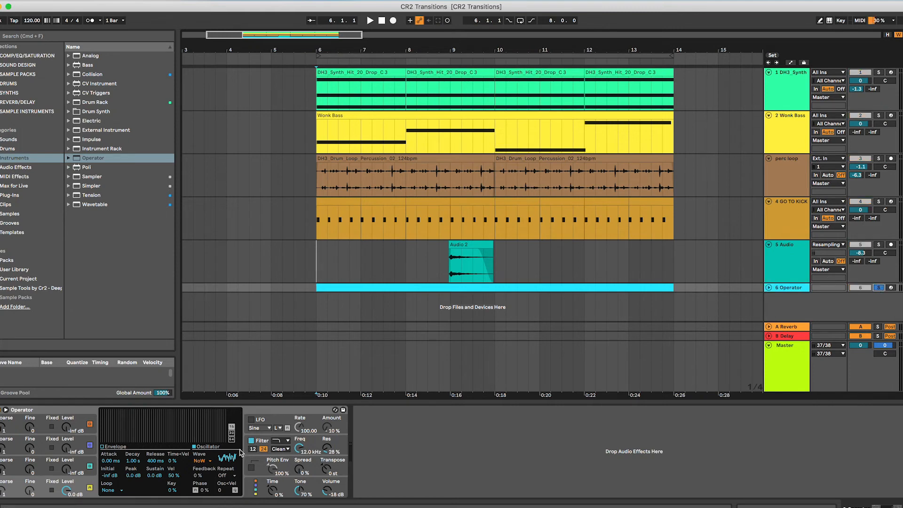
{"action": "key", "text": "space"}
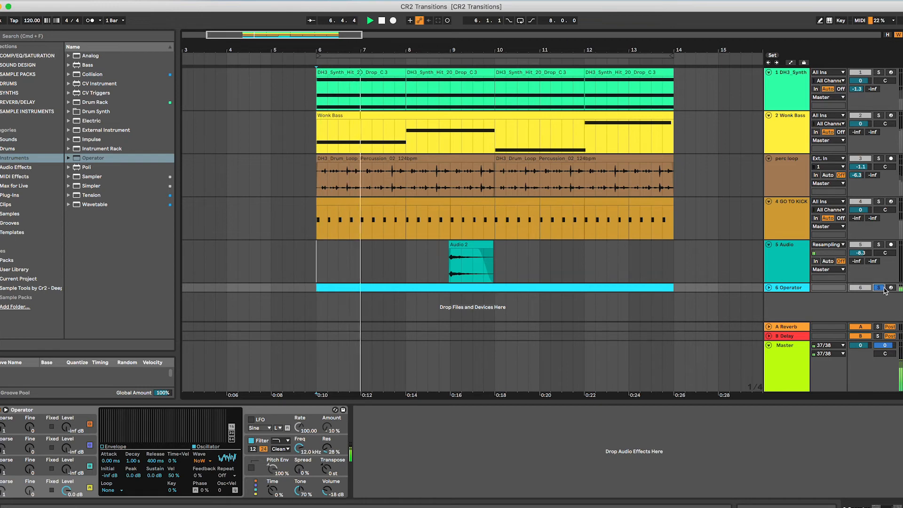
{"action": "key", "text": "space"}
Step: Show Operator's filter frequency automation and draw a ramp from about 65 Hz at bar 6 to 12.0 kHz at bar 14
{"action": "left_click", "coordinate": [768, 287]}
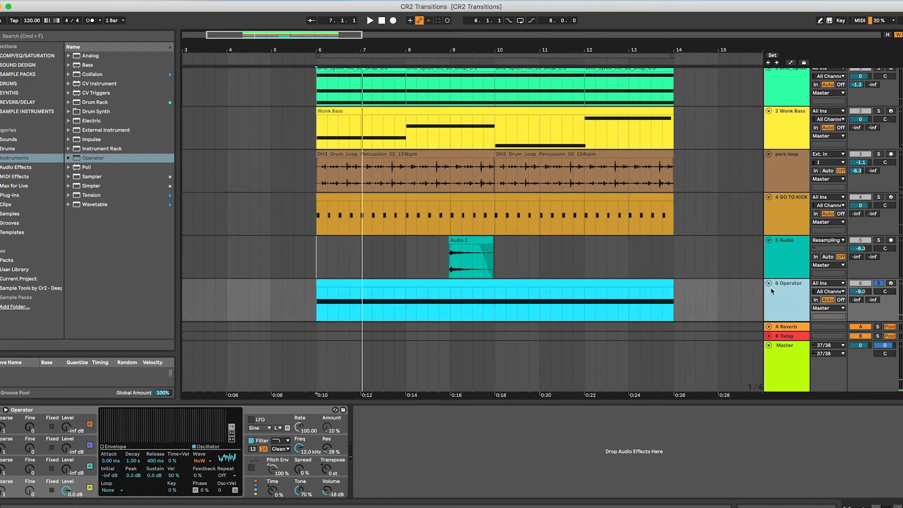
{"action": "left_click", "coordinate": [284, 448]}
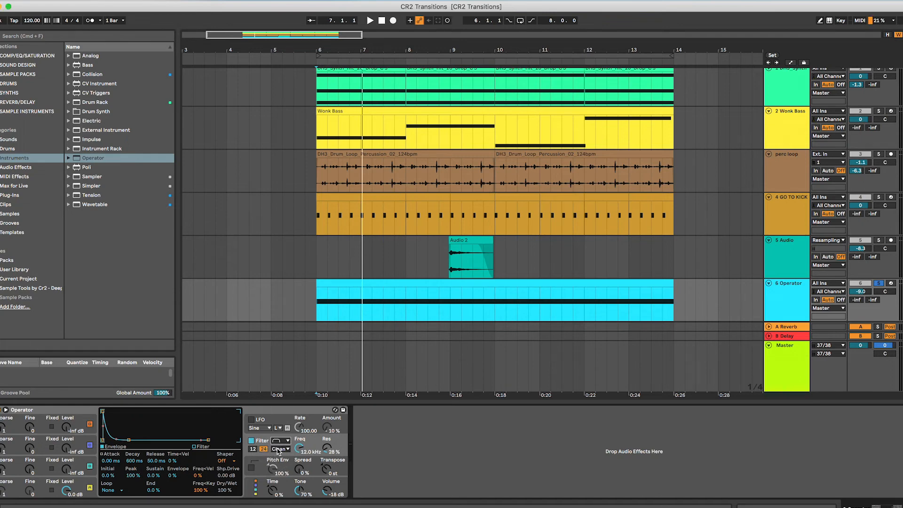
{"action": "left_click", "coordinate": [279, 450]}
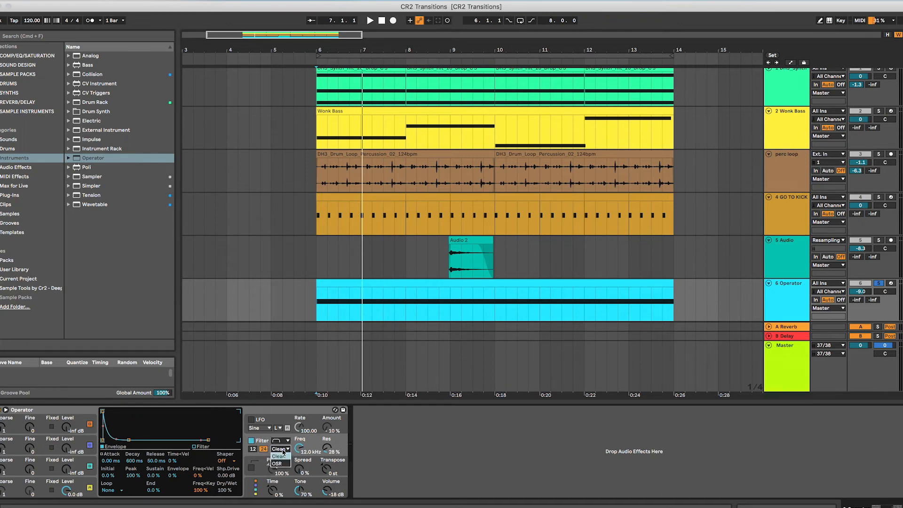
{"action": "left_click", "coordinate": [283, 451]}
{"action": "right_click", "coordinate": [300, 452]}
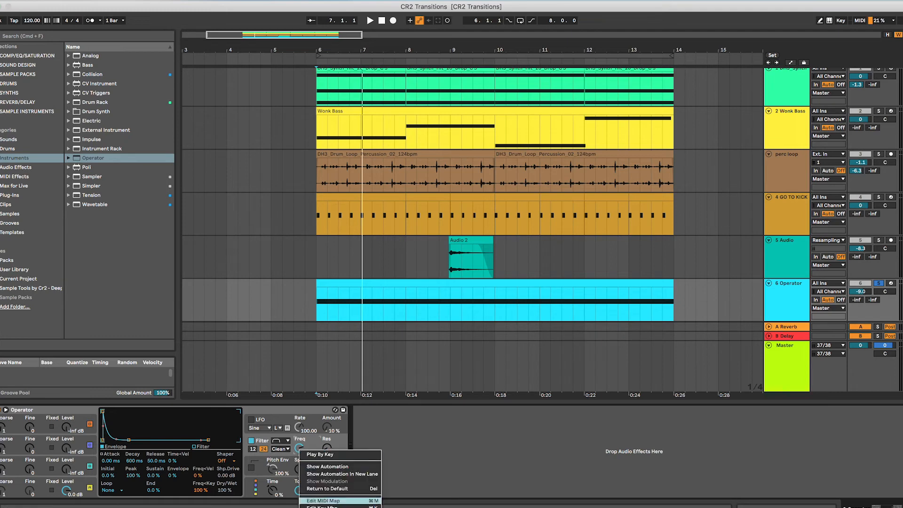
{"action": "left_click", "coordinate": [339, 468]}
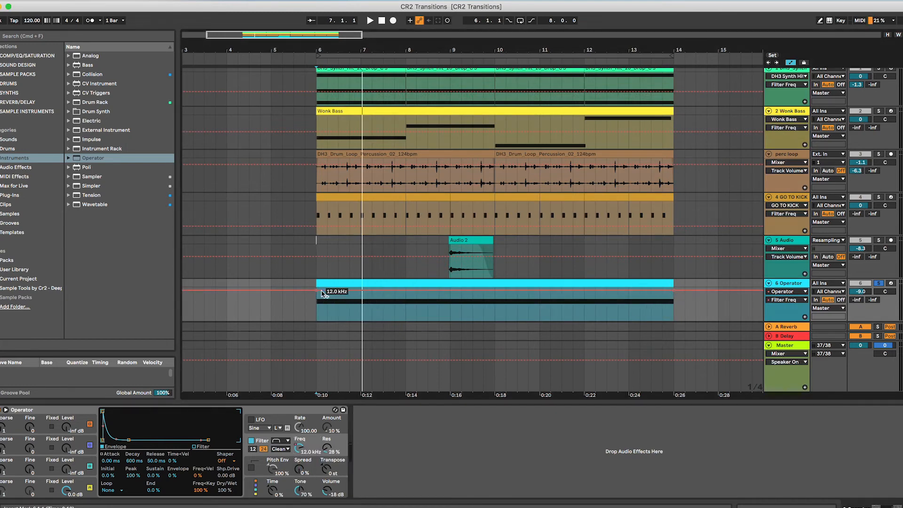
{"action": "left_click_drag", "start_coordinate": [322, 293], "coordinate": [321, 322]}
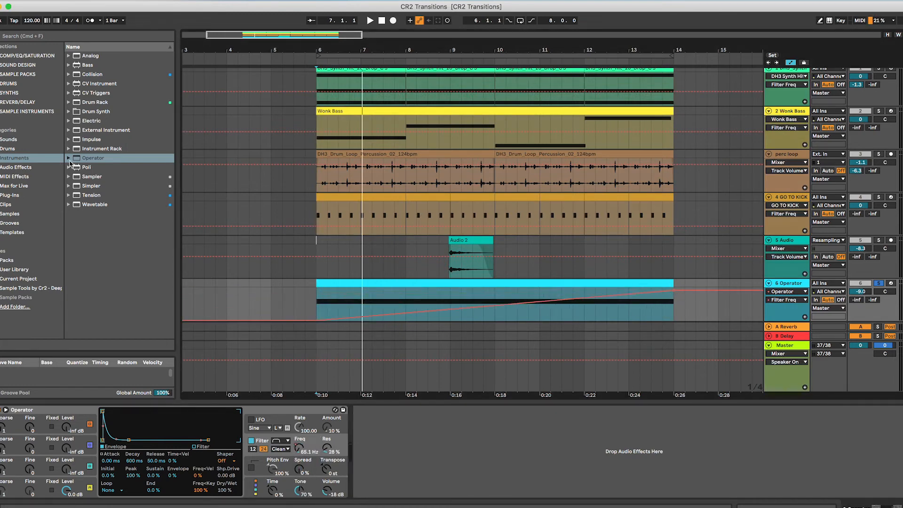
Step: Play the noise sweep from bar 6 and set the Operator track's volume to -6.4 dB
{"action": "left_click", "coordinate": [317, 268]}
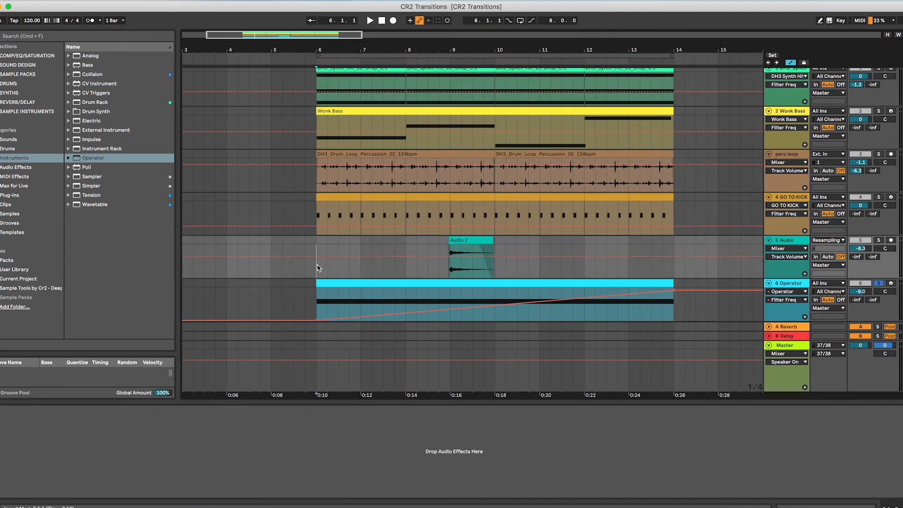
{"action": "key", "text": "space"}
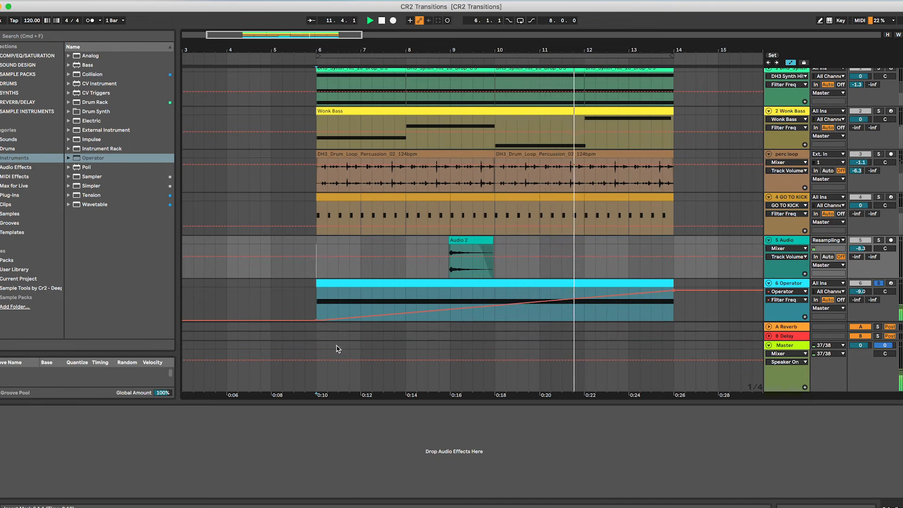
{"action": "left_click_drag", "start_coordinate": [862, 294], "coordinate": [858, 303]}
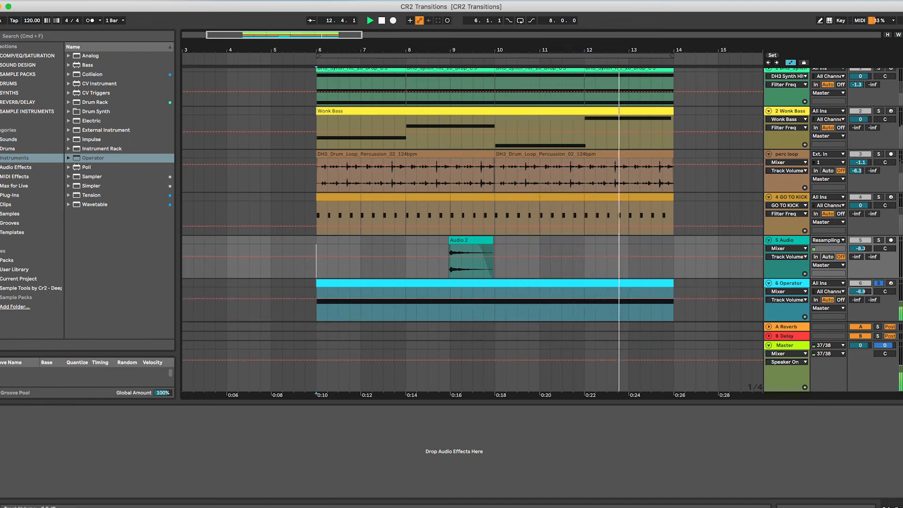
{"action": "left_click", "coordinate": [791, 283]}
{"action": "key", "text": "space"}
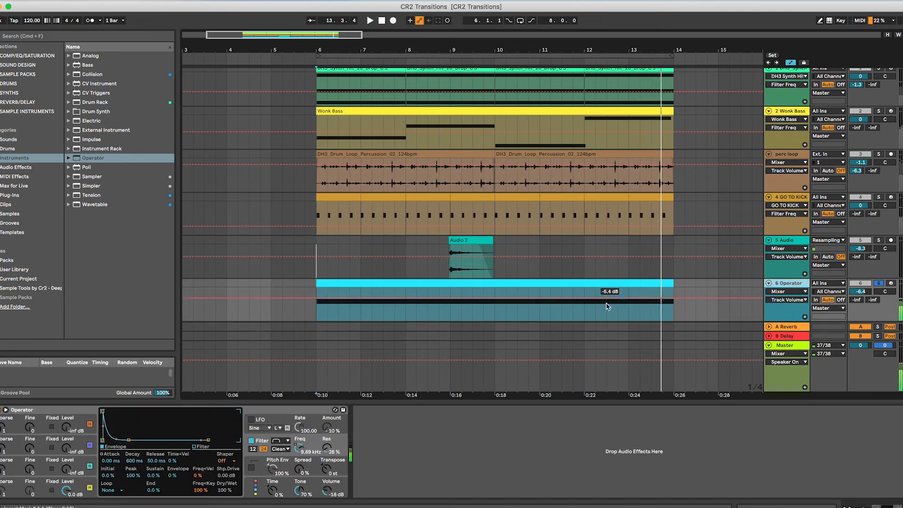
Step: Raise the filter frequency automation's starting point at bar 6 to 330 Hz and play the sweep's beginning
{"action": "key", "text": "a"}
{"action": "key", "text": "a"}
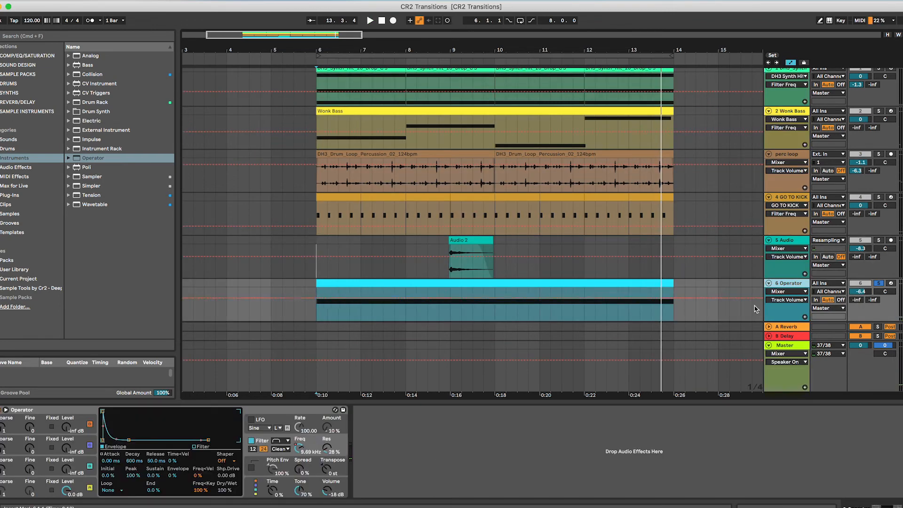
{"action": "left_click", "coordinate": [786, 292]}
{"action": "left_click", "coordinate": [783, 307]}
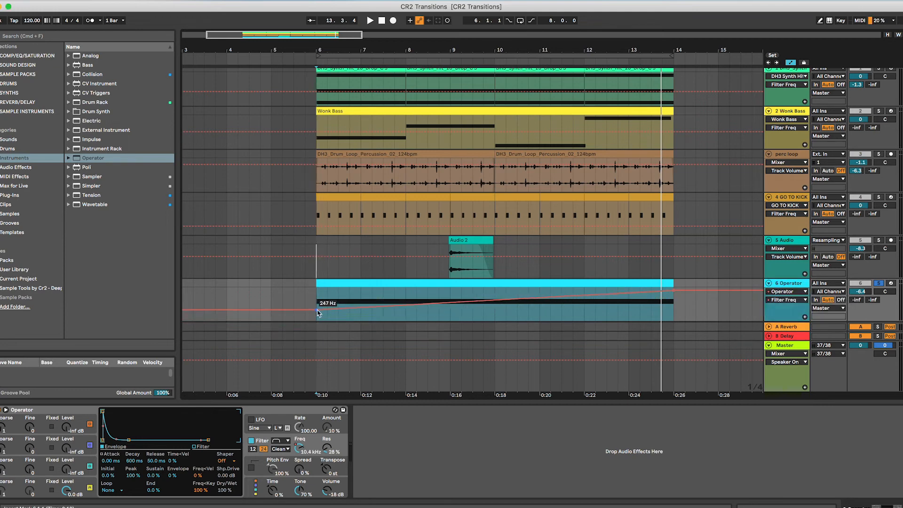
{"action": "left_click_drag", "start_coordinate": [316, 309], "coordinate": [316, 308]}
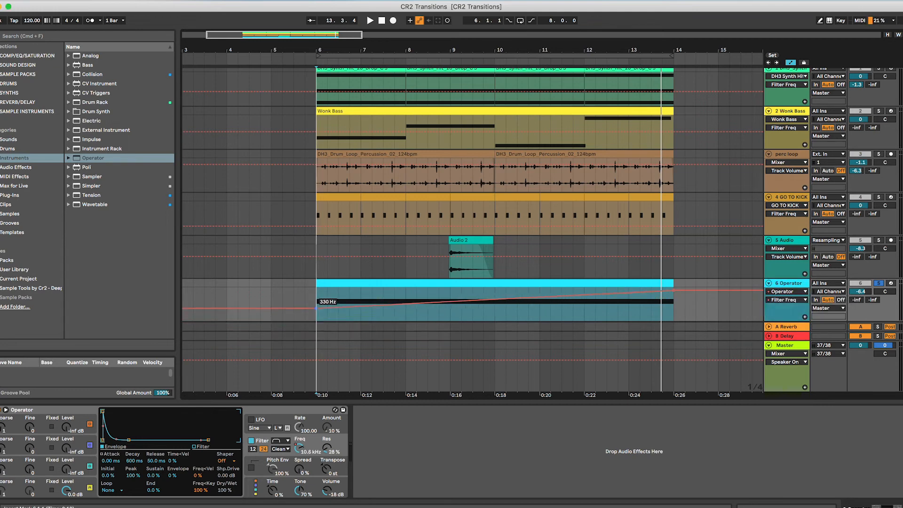
{"action": "left_click", "coordinate": [316, 258]}
{"action": "key", "text": "space"}
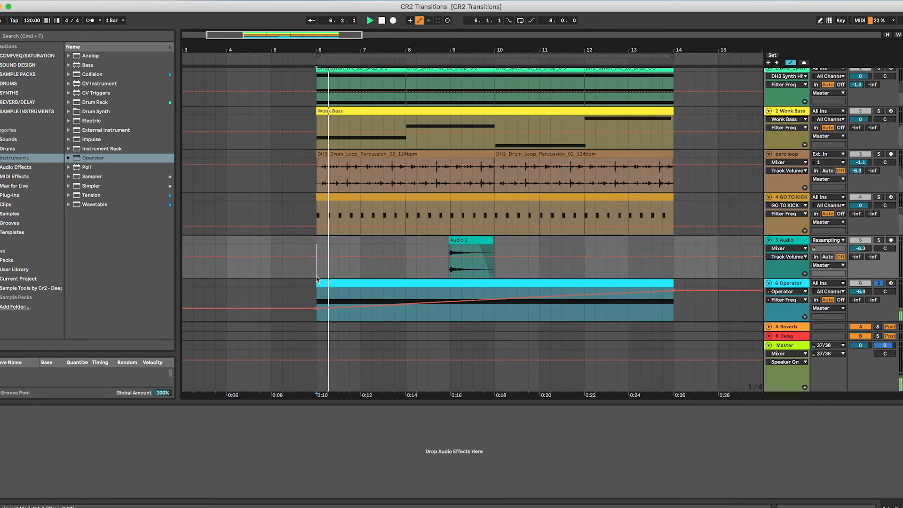
{"action": "key", "text": "space"}
Step: Add an Echo effect after Operator and set its Dry/Wet to 0%
{"action": "left_click", "coordinate": [795, 283]}
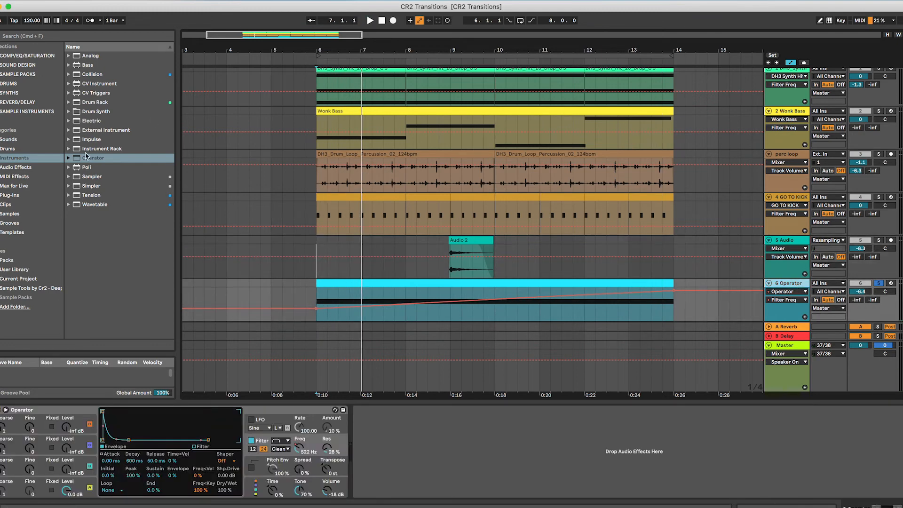
{"action": "left_click", "coordinate": [28, 167]}
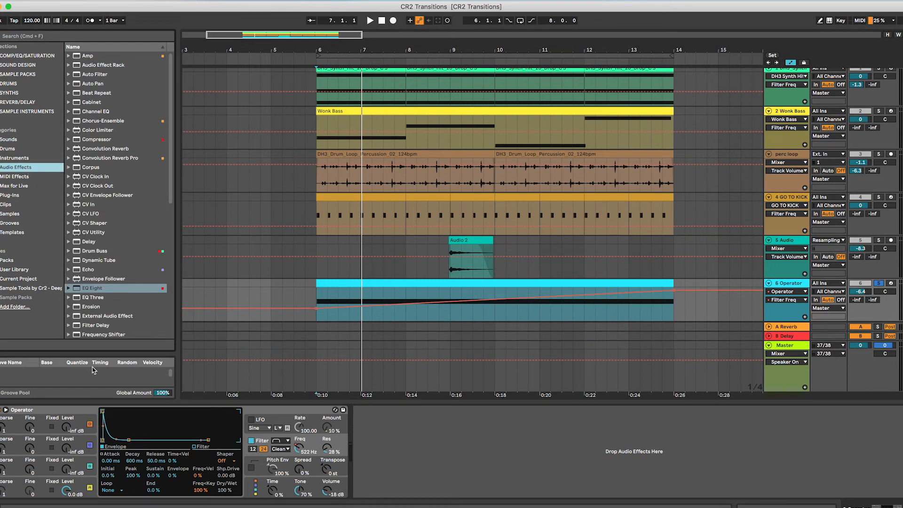
{"action": "left_click", "coordinate": [96, 271]}
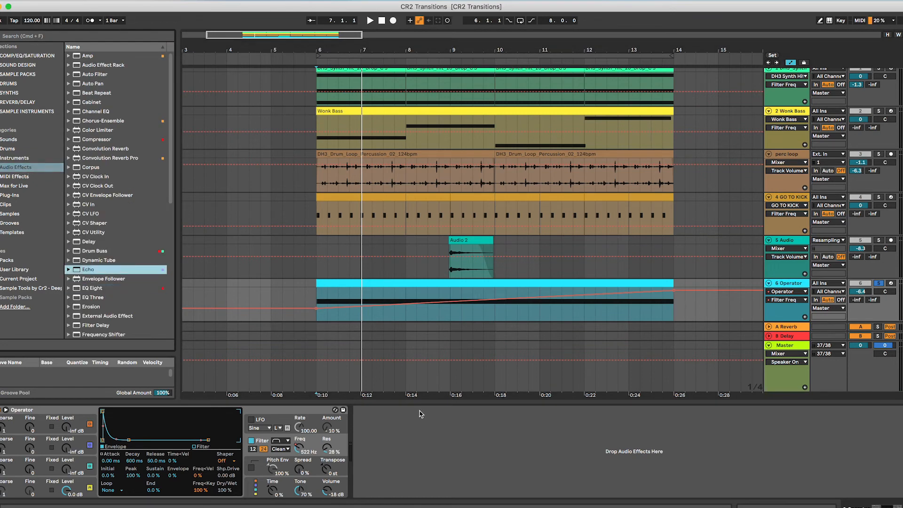
{"action": "left_click_drag", "start_coordinate": [121, 257], "coordinate": [361, 434]}
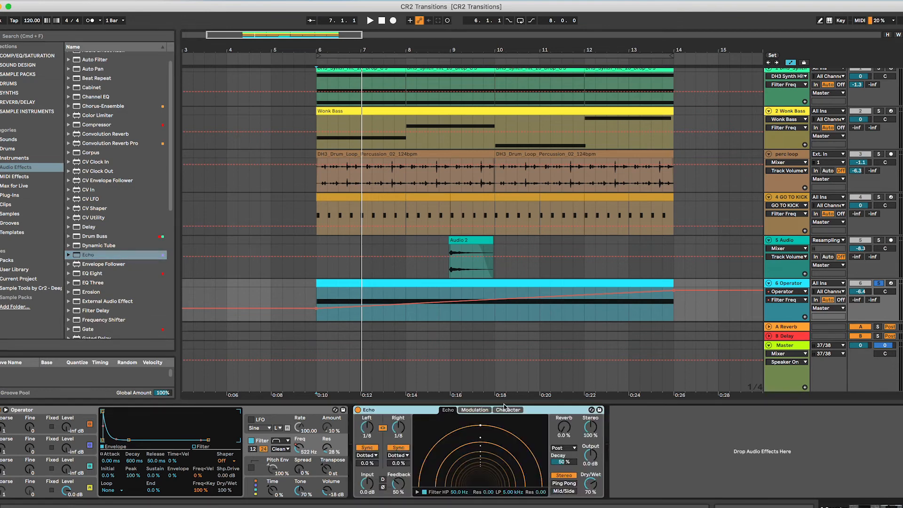
{"action": "left_click_drag", "start_coordinate": [591, 483], "coordinate": [590, 504]}
Step: Automate Echo's Dry/Wet in a new lane with a ramp from a slightly wet start at bar 6 up to 100% at bar 14
{"action": "right_click", "coordinate": [593, 484]}
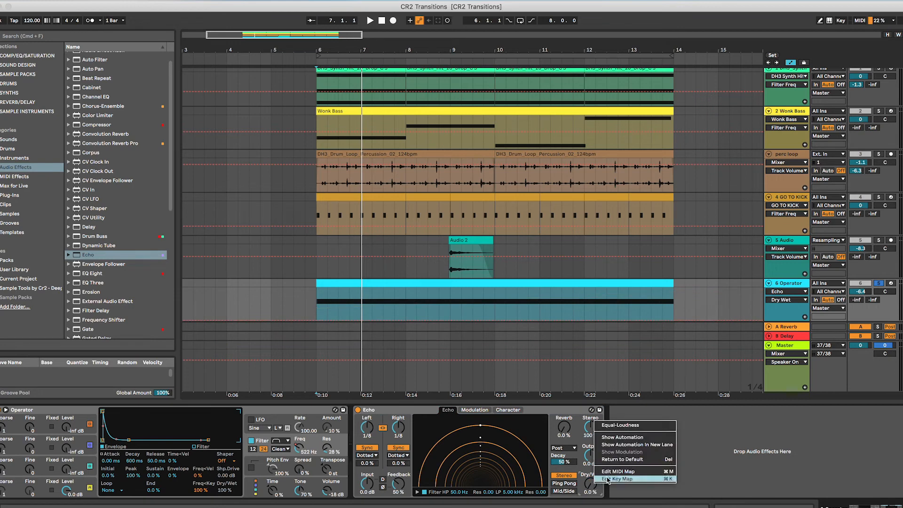
{"action": "left_click", "coordinate": [633, 444]}
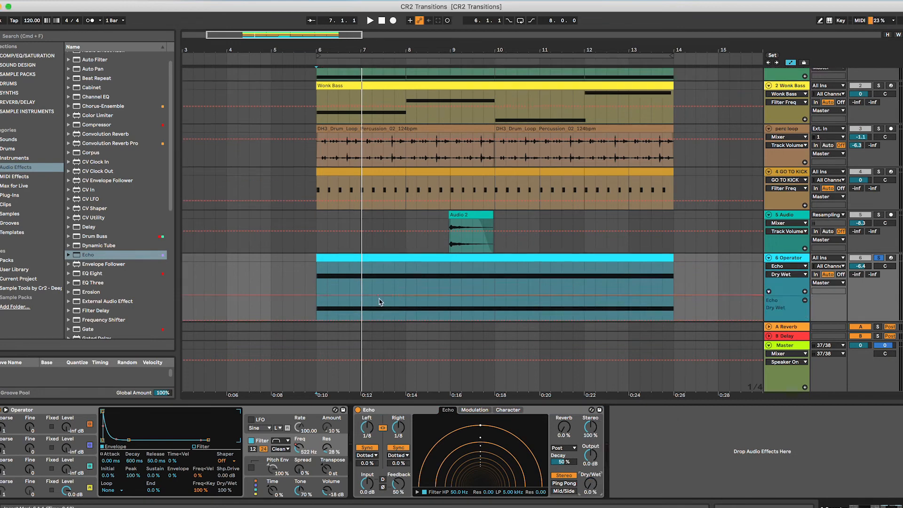
{"action": "left_click", "coordinate": [316, 324]}
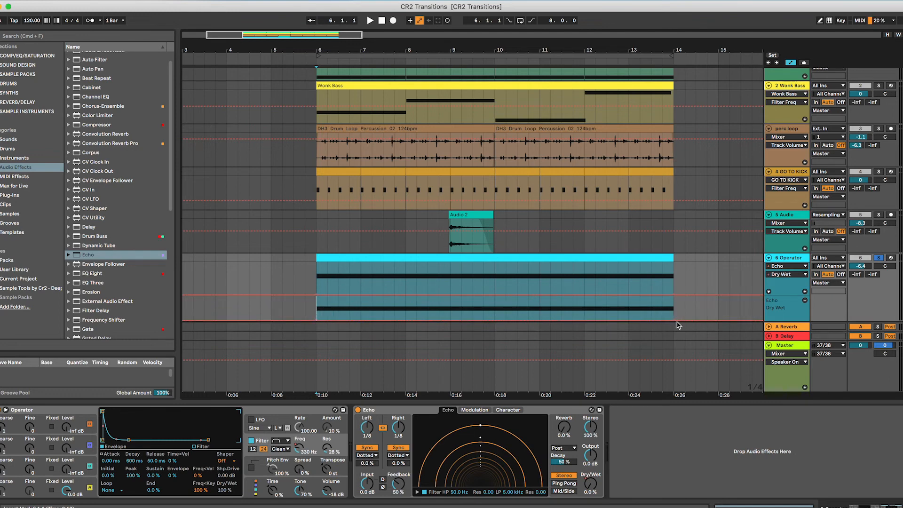
{"action": "left_click", "coordinate": [676, 308]}
{"action": "left_click_drag", "start_coordinate": [674, 324], "coordinate": [674, 306]}
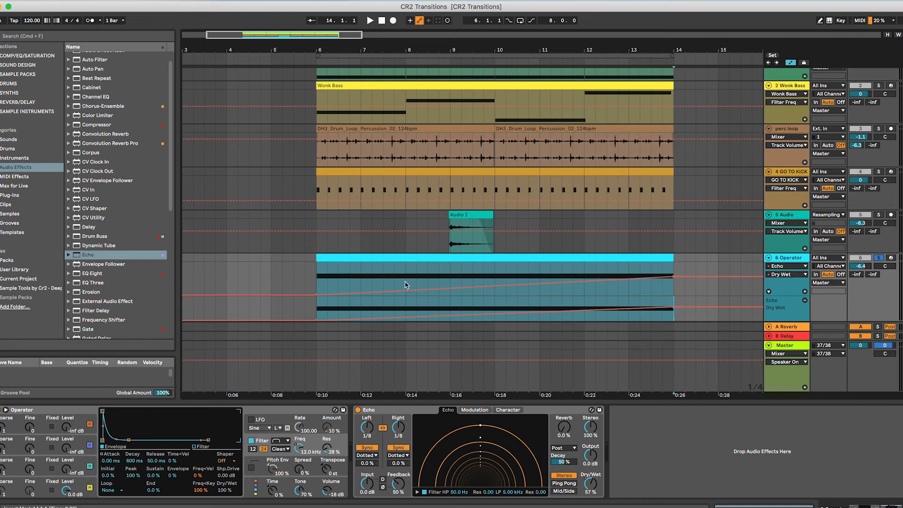
{"action": "left_click_drag", "start_coordinate": [317, 295], "coordinate": [317, 290]}
{"action": "left_click_drag", "start_coordinate": [679, 277], "coordinate": [679, 262]}
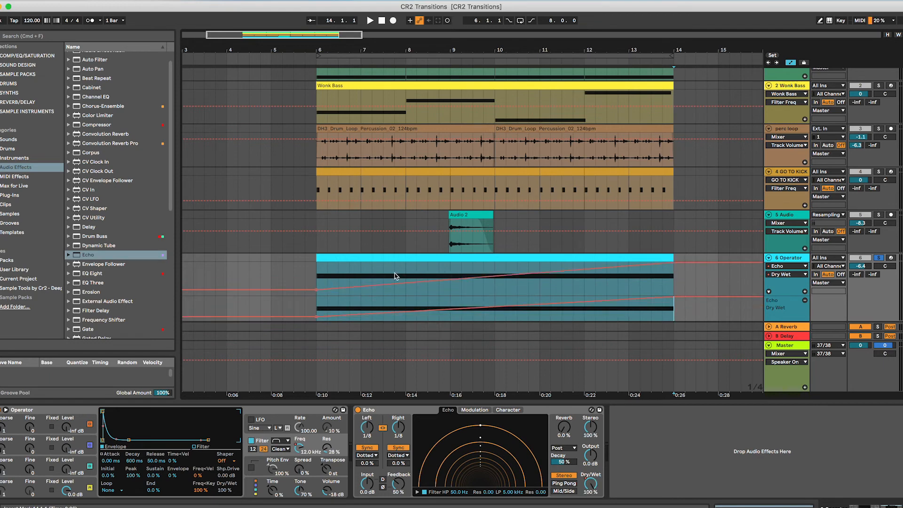
{"action": "left_click_drag", "start_coordinate": [317, 287], "coordinate": [316, 284]}
Step: Unsolo the Operator track and play the full loop from bar 6
{"action": "key", "text": "space"}
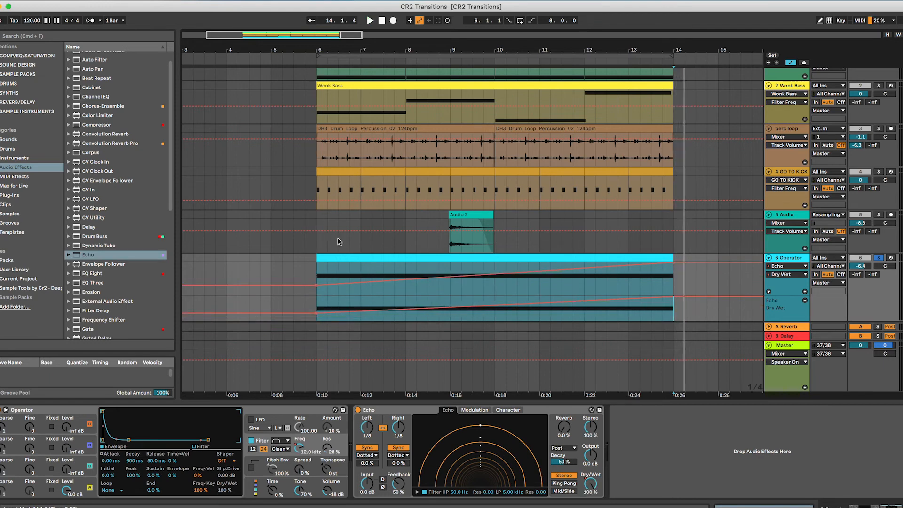
{"action": "key", "text": "space"}
{"action": "left_click", "coordinate": [317, 237]}
{"action": "left_click", "coordinate": [878, 258]}
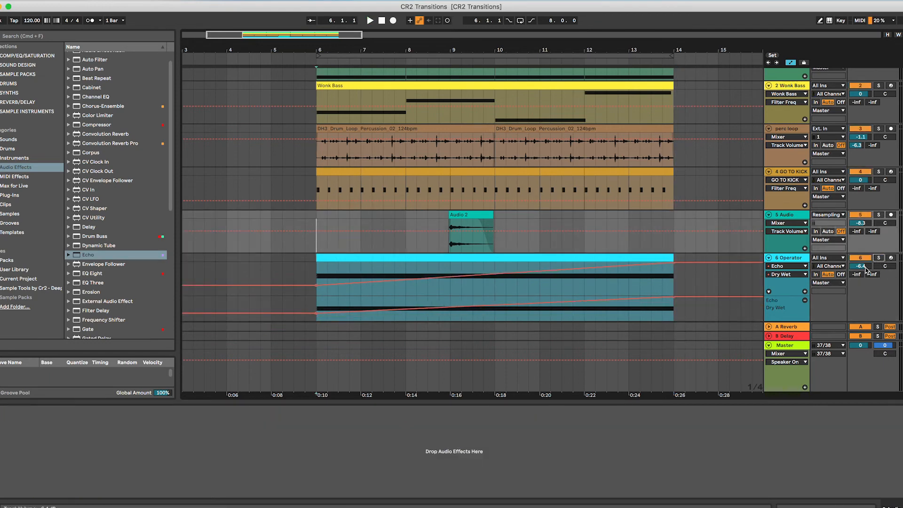
{"action": "key", "text": "space"}
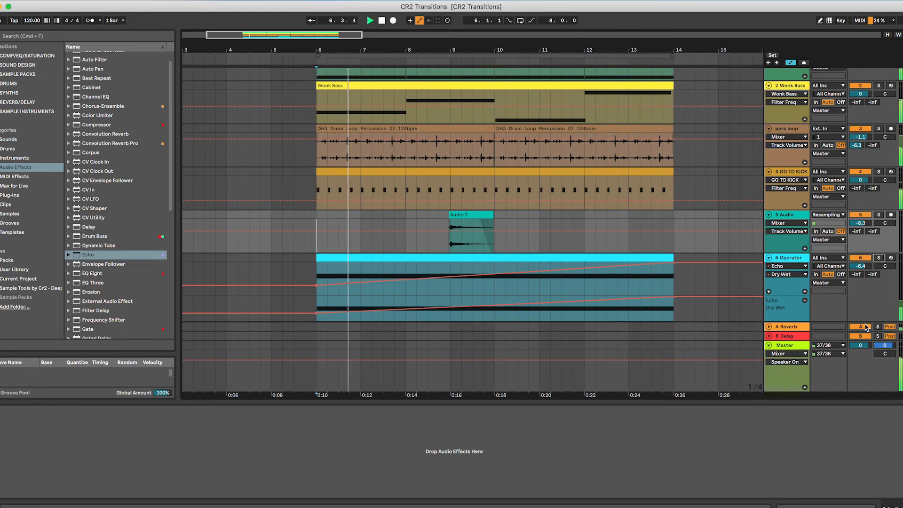
Step: Hide the automation, then set the reversed clap track's volume to -13.3 dB and the Operator track's to -5.5 dB
{"action": "key", "text": "a"}
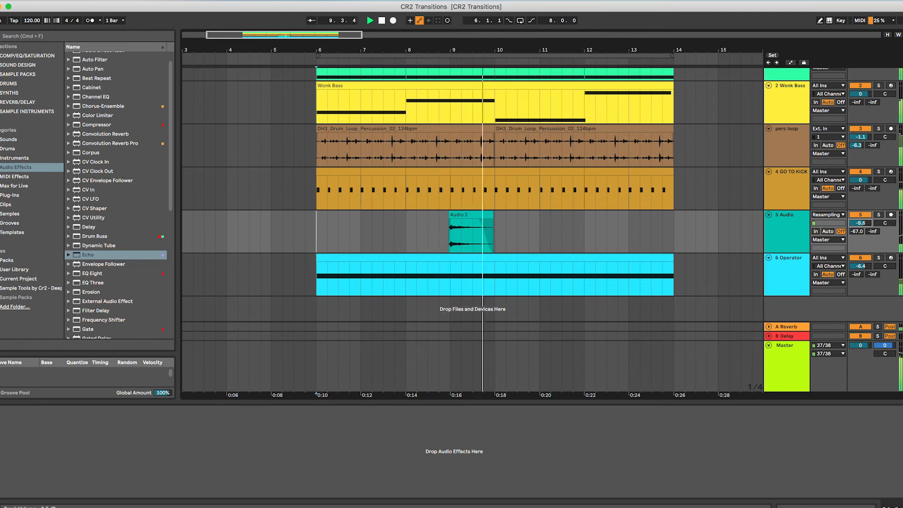
{"action": "left_click_drag", "start_coordinate": [857, 223], "coordinate": [857, 227]}
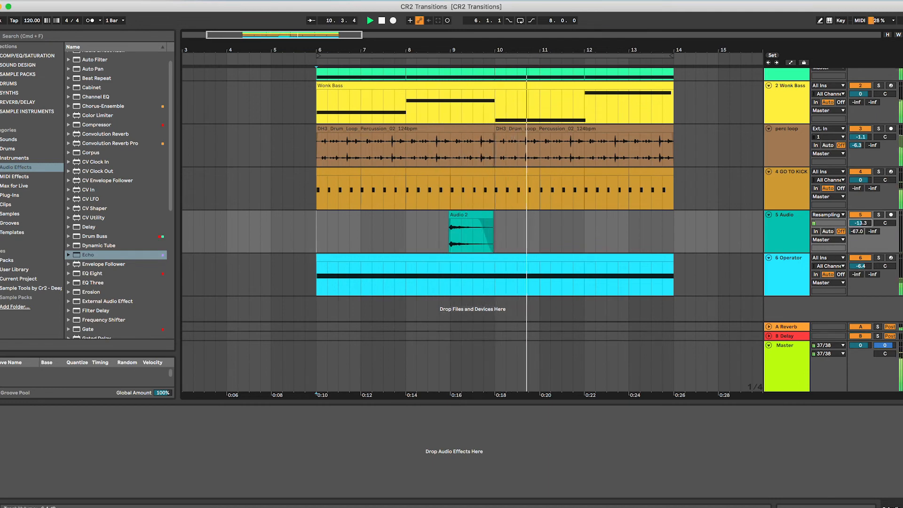
{"action": "left_click_drag", "start_coordinate": [851, 266], "coordinate": [851, 264]}
Step: Set Echo's Reverb amount to 100% on the Operator track
{"action": "left_click", "coordinate": [802, 266]}
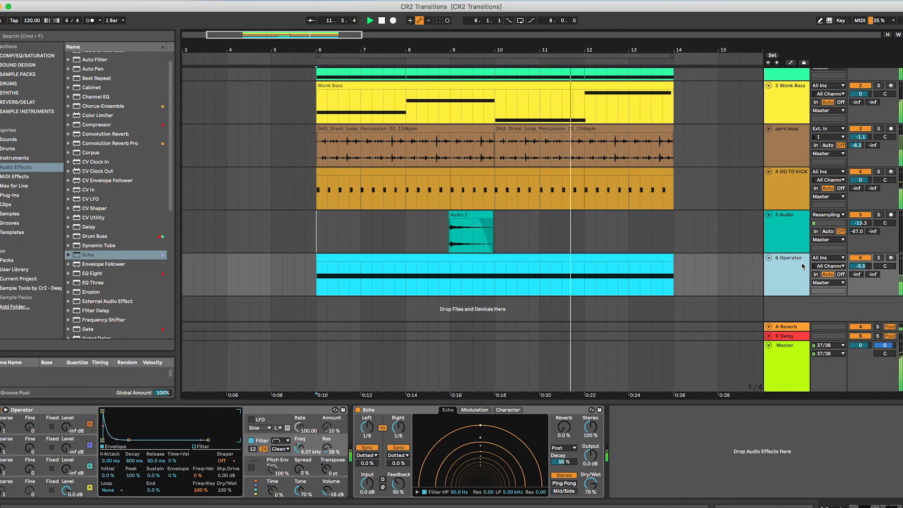
{"action": "left_click_drag", "start_coordinate": [564, 429], "coordinate": [570, 475]}
{"action": "key", "text": "space"}
{"action": "key", "text": "space"}
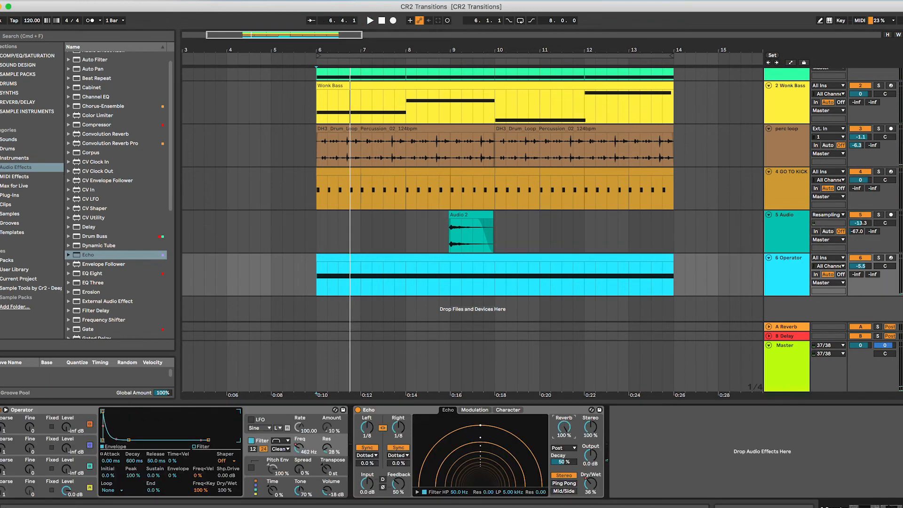
Step: Play the full arrangement from bar 6 past bar 14 to check the transitions in the mix
{"action": "left_click", "coordinate": [318, 224]}
{"action": "key", "text": "space"}
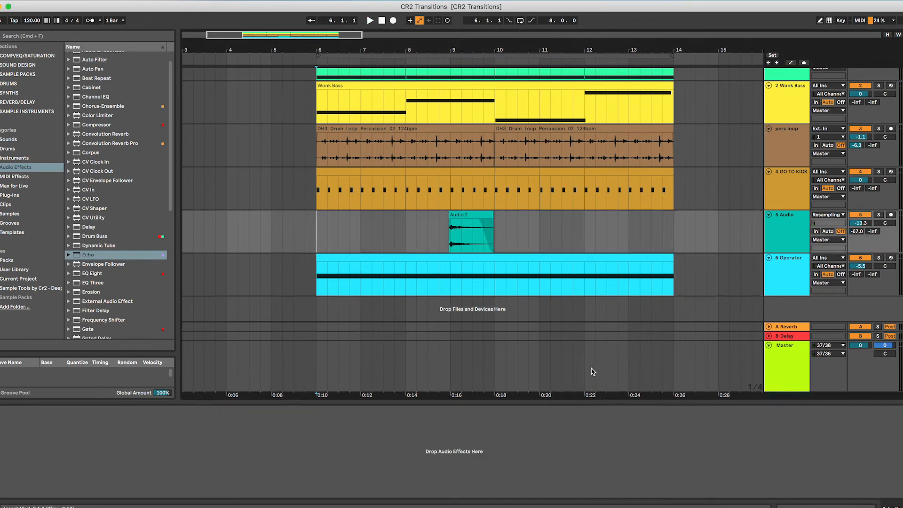
{"action": "key", "text": "space"}
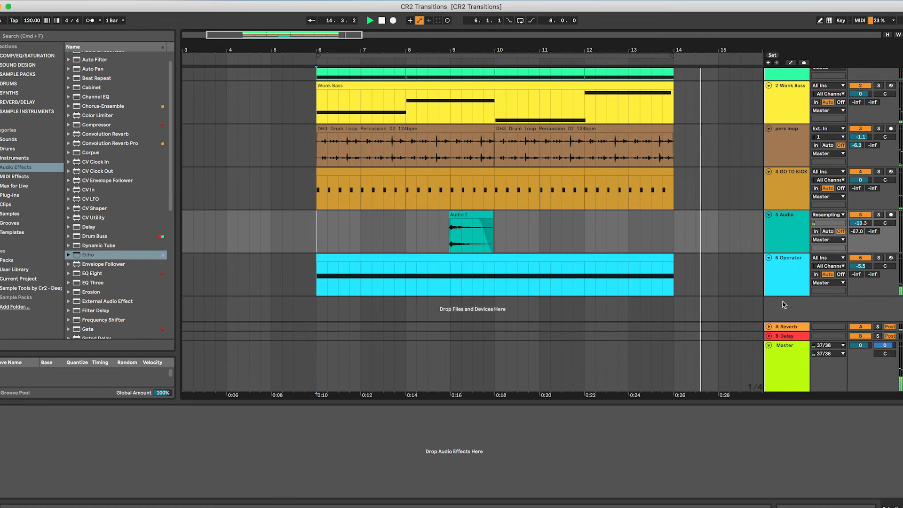
{"action": "key", "text": "space"}
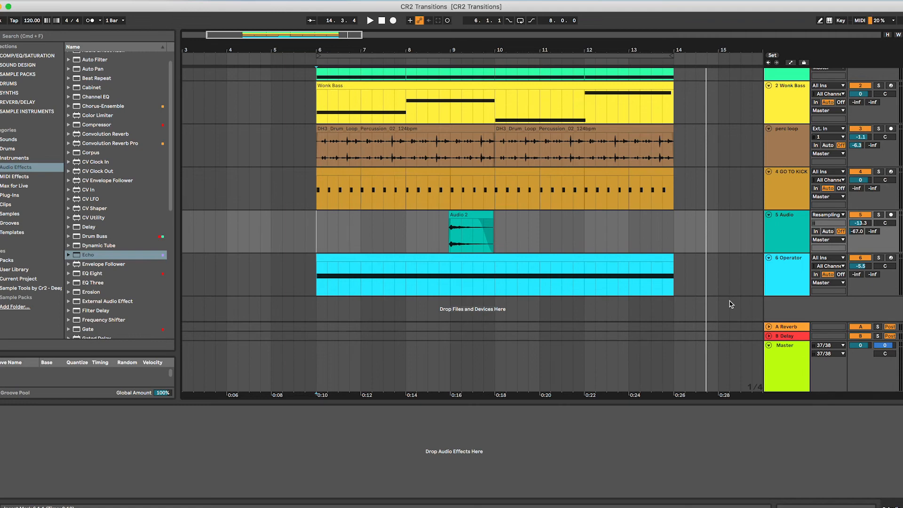
Step: Add Serum on a new track below Operator, switch off oscillator A and enable its noise oscillator
{"action": "left_click", "coordinate": [805, 275]}
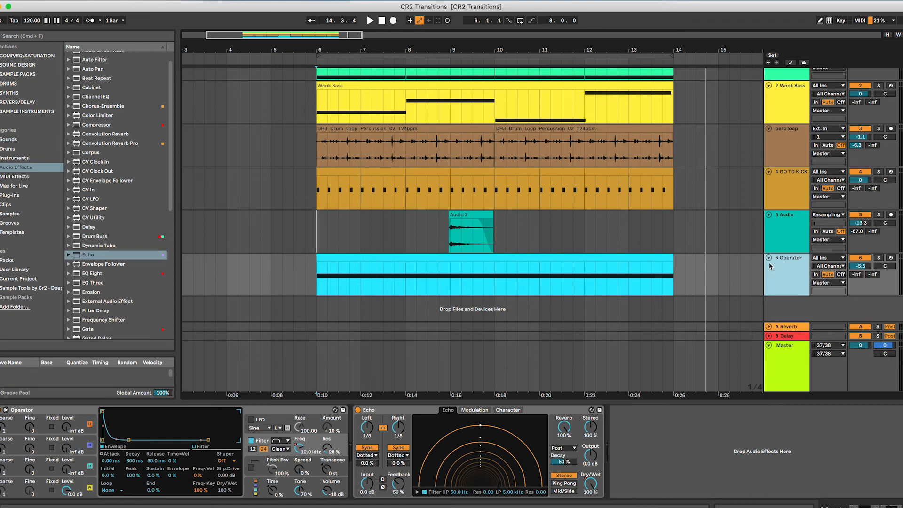
{"action": "left_click", "coordinate": [28, 94]}
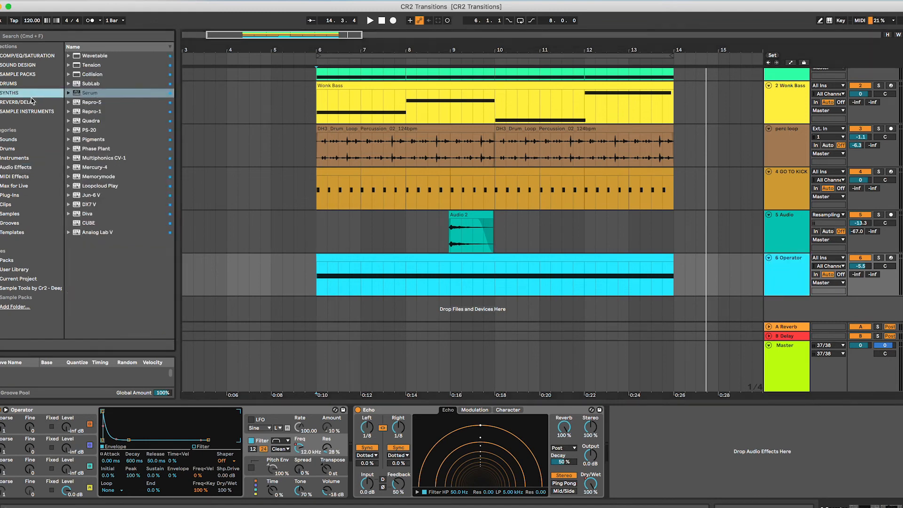
{"action": "left_click_drag", "start_coordinate": [96, 95], "coordinate": [459, 318]}
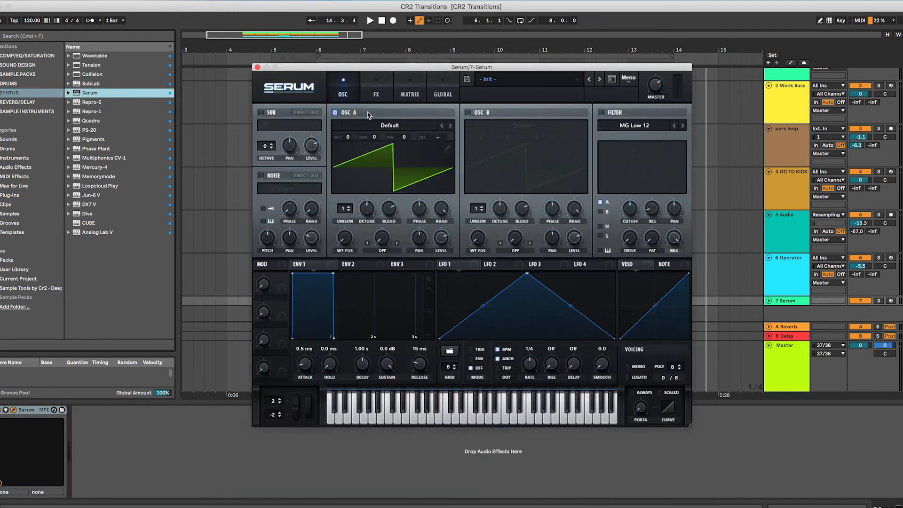
{"action": "left_click", "coordinate": [335, 113]}
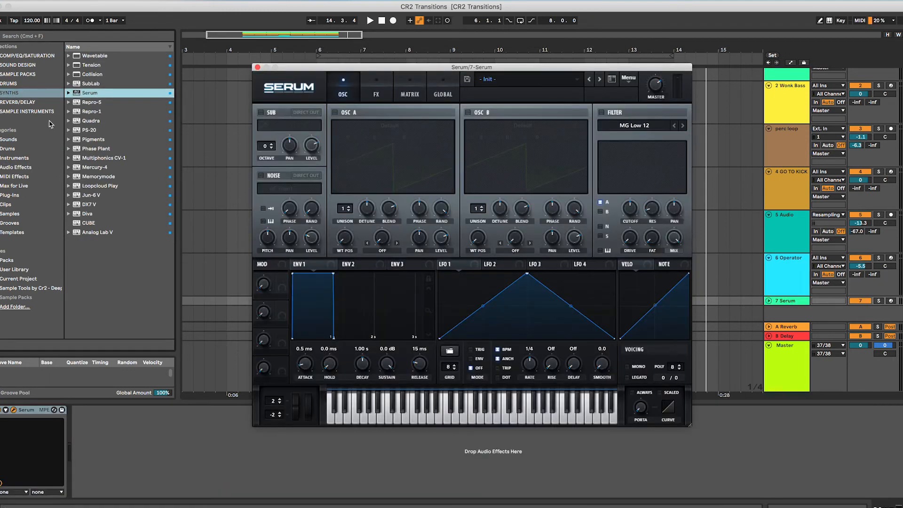
{"action": "left_click", "coordinate": [271, 177]}
Step: Find the Kicks folder under Drum Hits in the Cr2 sample pack
{"action": "left_click", "coordinate": [38, 289]}
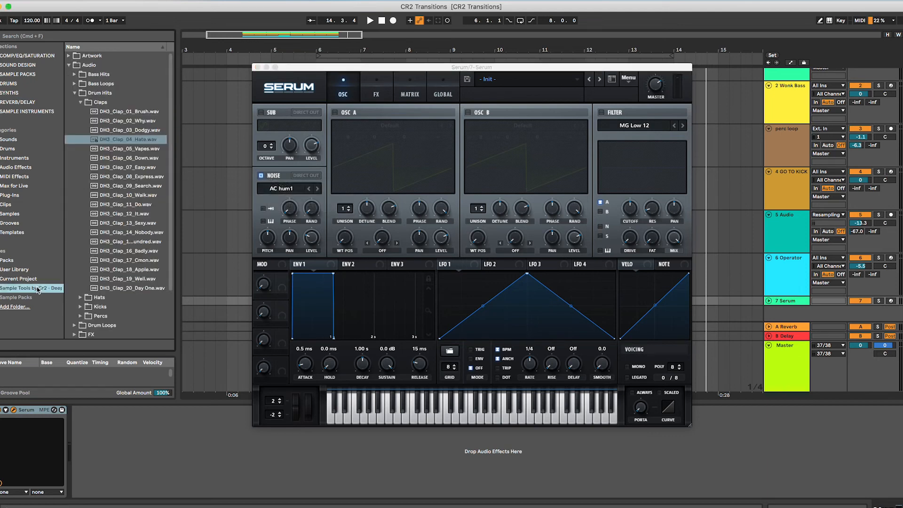
{"action": "left_click", "coordinate": [81, 102]}
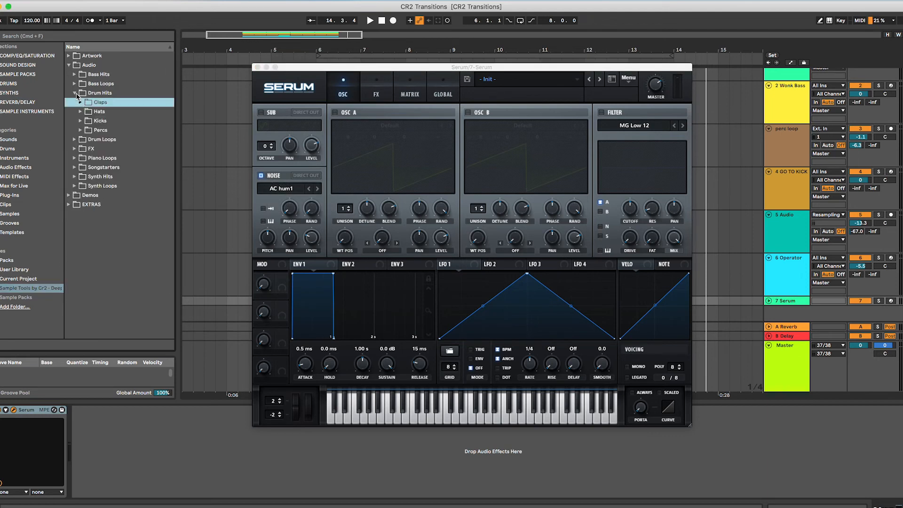
{"action": "left_click", "coordinate": [74, 93]}
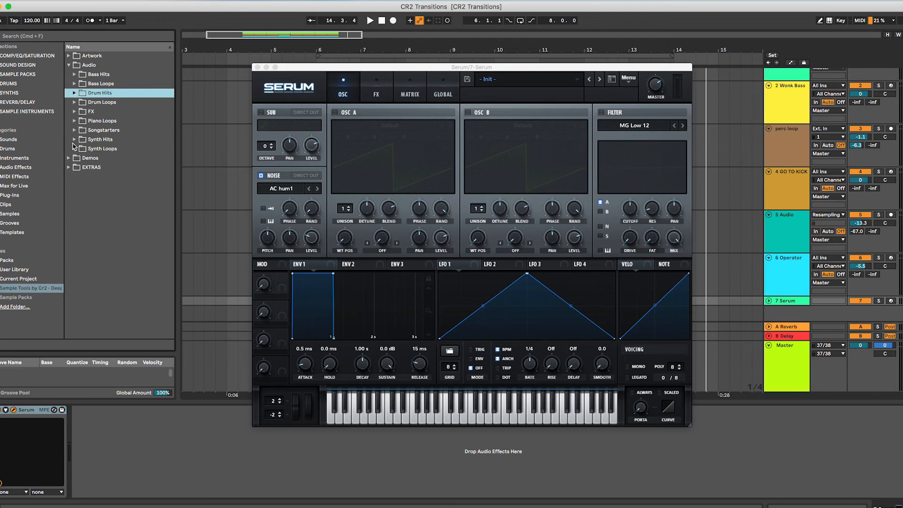
{"action": "left_click", "coordinate": [75, 93]}
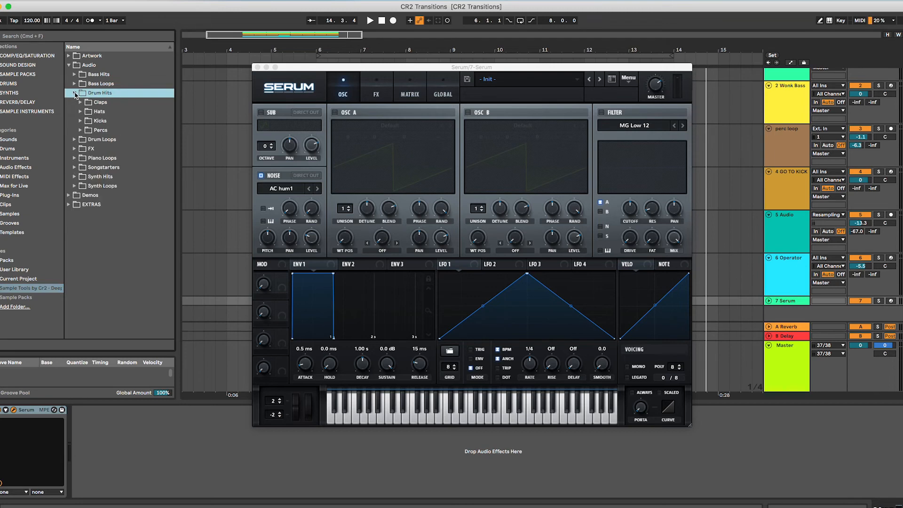
{"action": "left_click", "coordinate": [81, 121]}
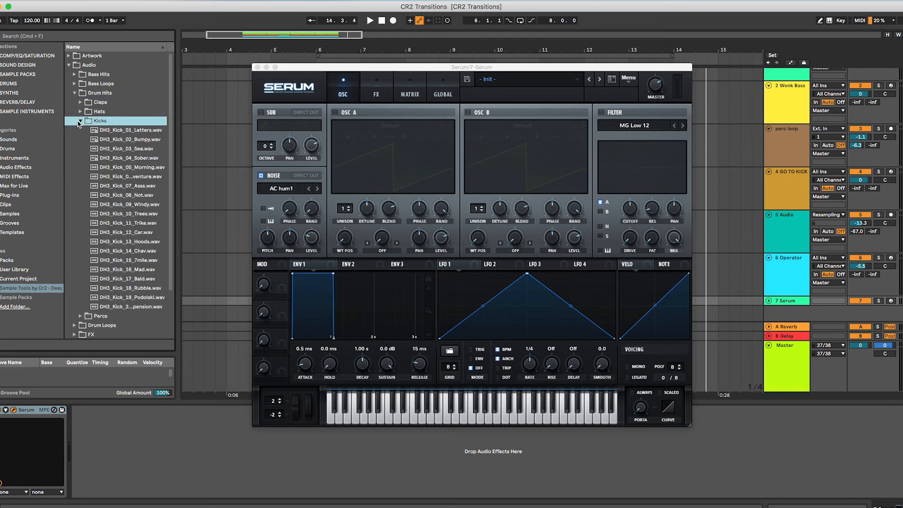
Step: Audition the first four kick samples and load DH3_Kick_04_Sober.wav into Serum's noise oscillator
{"action": "left_click", "coordinate": [125, 132]}
{"action": "left_click", "coordinate": [124, 141]}
{"action": "left_click", "coordinate": [122, 149]}
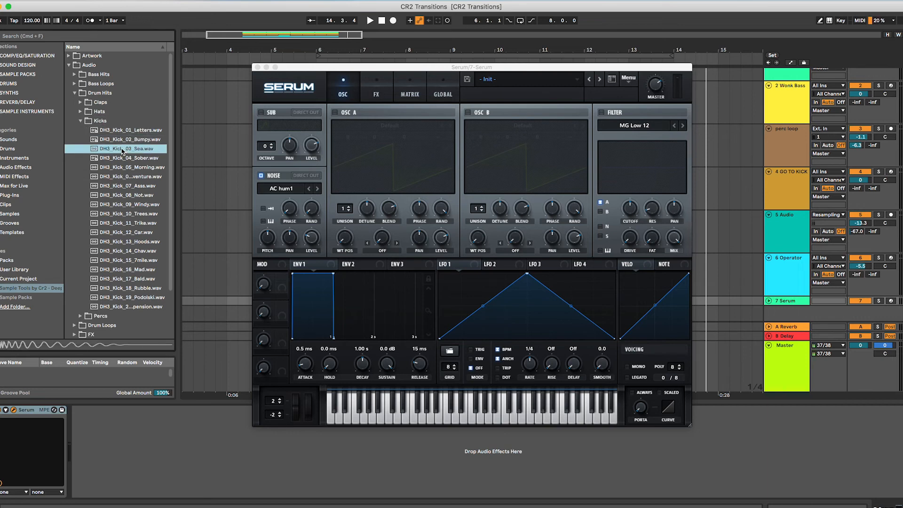
{"action": "left_click", "coordinate": [120, 159]}
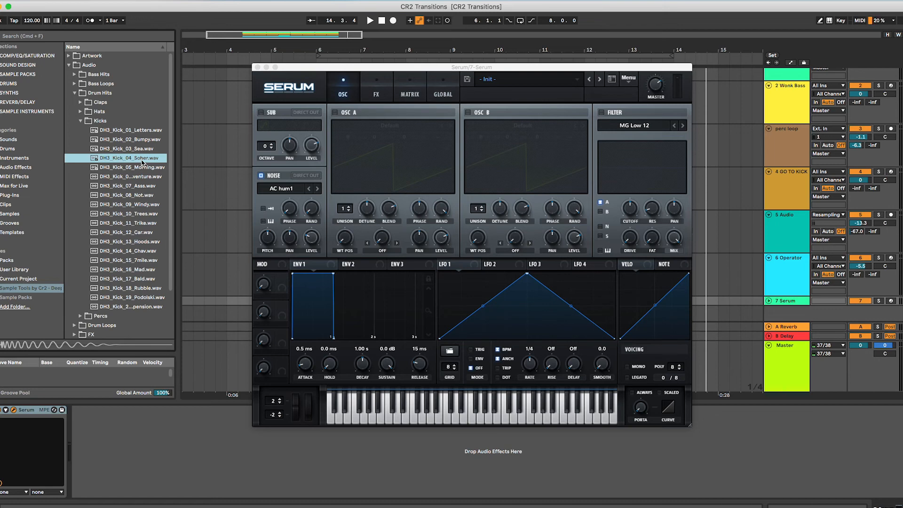
{"action": "left_click_drag", "start_coordinate": [142, 163], "coordinate": [293, 193]}
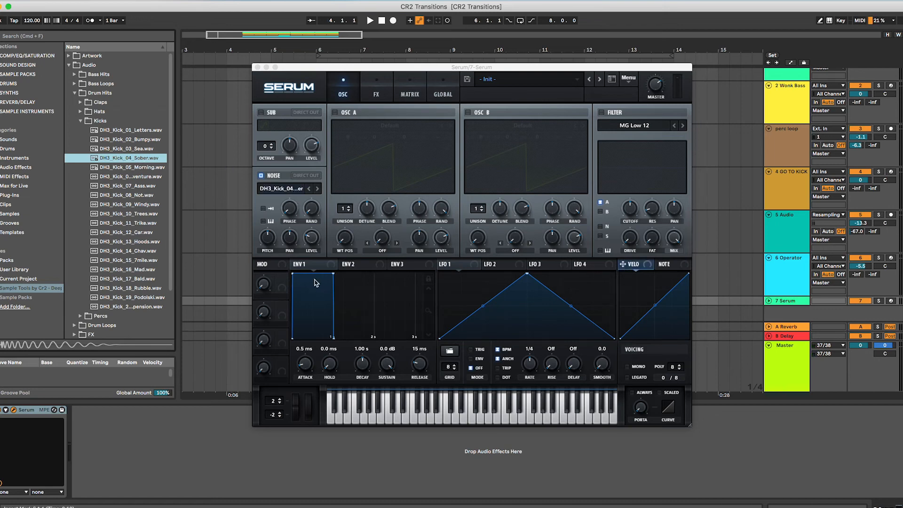
Step: Arm and unfold the Serum track, then raise the noise oscillator's level with one-shot playback on
{"action": "left_click", "coordinate": [890, 300]}
{"action": "left_click", "coordinate": [769, 301]}
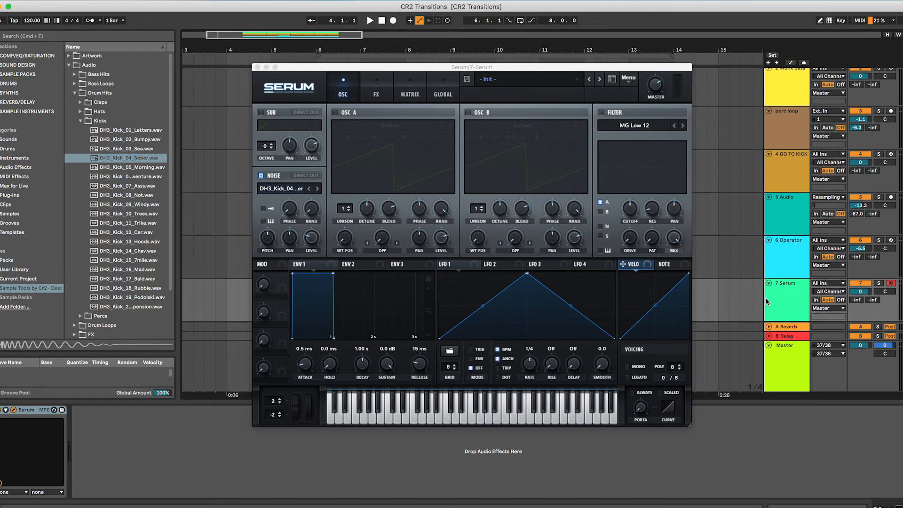
{"action": "left_click_drag", "start_coordinate": [314, 241], "coordinate": [316, 226]}
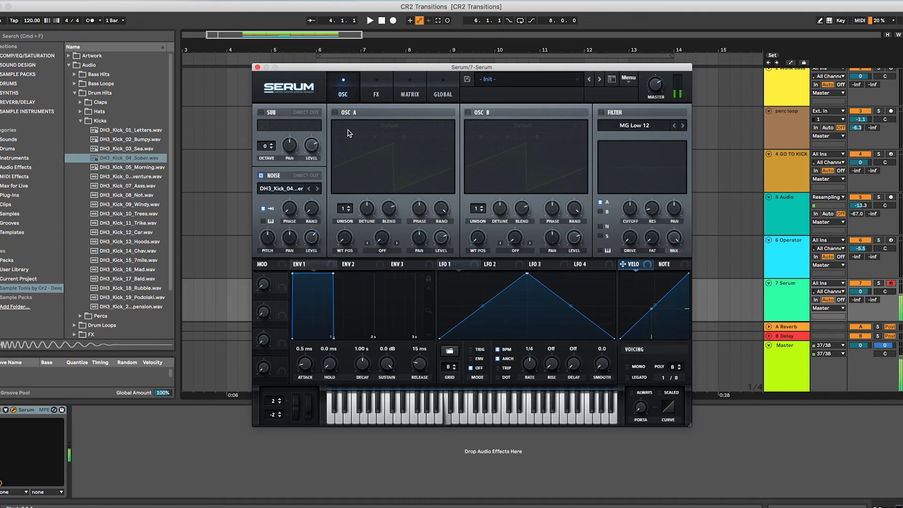
Step: Enable Serum's oscillator A with the analog Basic Shapes wavetable and lower its octave to -2
{"action": "left_click", "coordinate": [334, 113]}
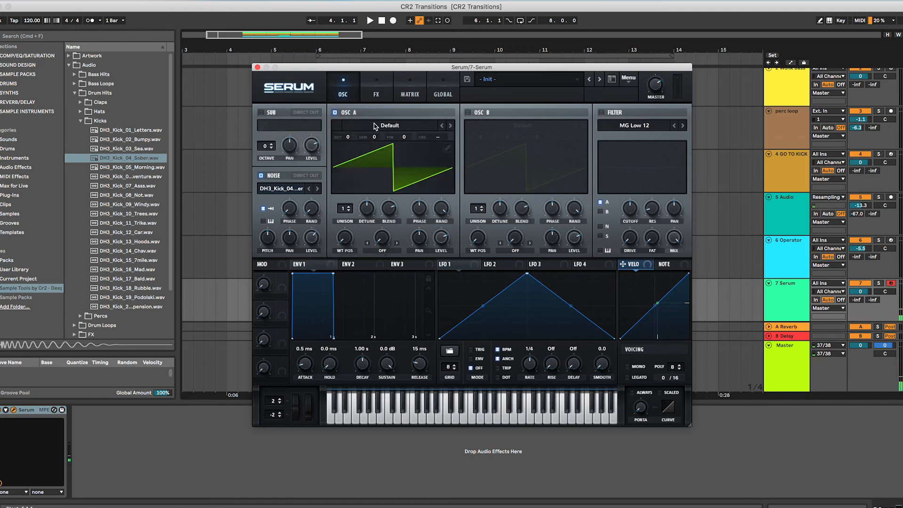
{"action": "left_click", "coordinate": [405, 128]}
{"action": "mouse_move", "coordinate": [412, 137]}
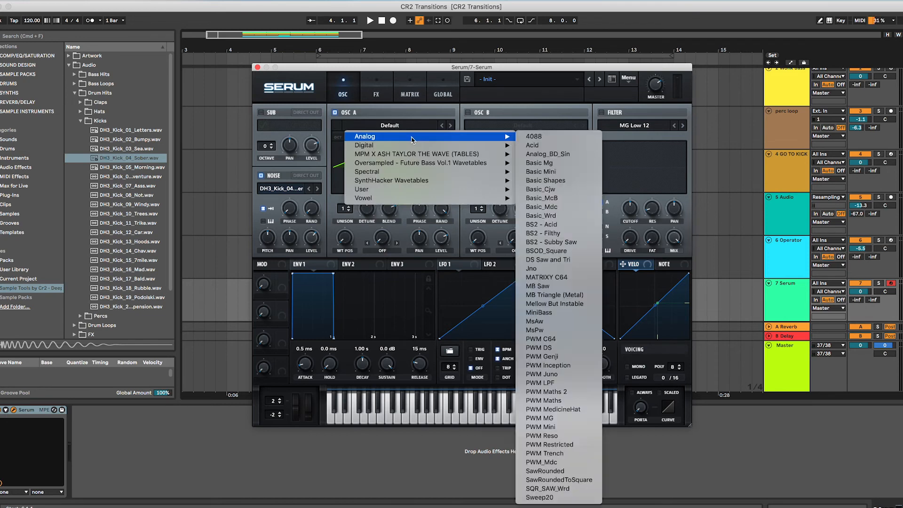
{"action": "left_click", "coordinate": [573, 180]}
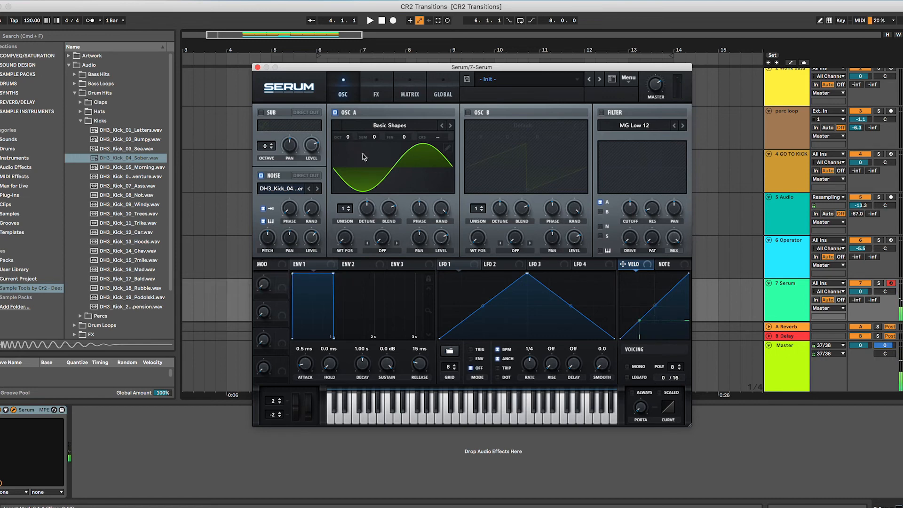
{"action": "left_click_drag", "start_coordinate": [347, 137], "coordinate": [349, 172]}
Step: Shape Serum's Envelope 1 with 1.4 ms attack, 205 ms decay, -8.7 dB sustain and 4.5 ms release
{"action": "left_click_drag", "start_coordinate": [313, 368], "coordinate": [311, 365]}
{"action": "left_click_drag", "start_coordinate": [383, 362], "coordinate": [383, 373]}
{"action": "left_click_drag", "start_coordinate": [363, 366], "coordinate": [362, 370]}
{"action": "left_click_drag", "start_coordinate": [383, 364], "coordinate": [383, 365]}
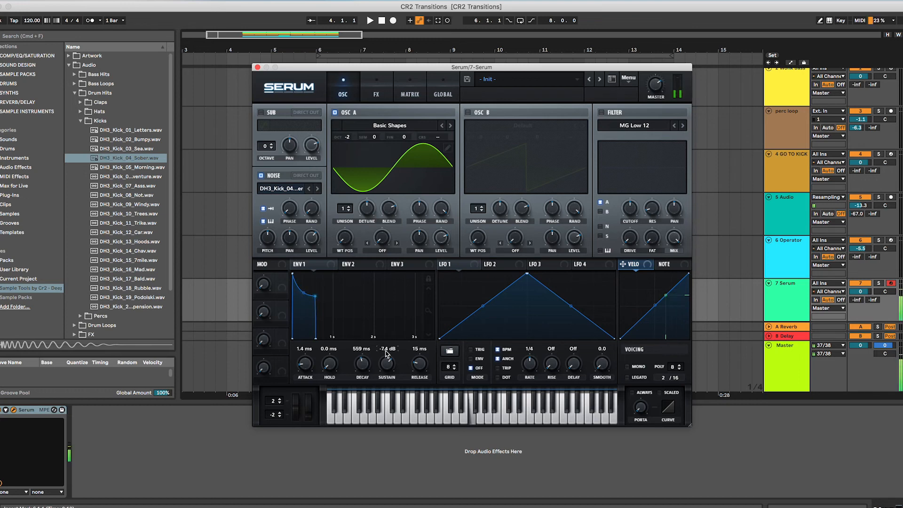
{"action": "left_click_drag", "start_coordinate": [362, 363], "coordinate": [363, 373]}
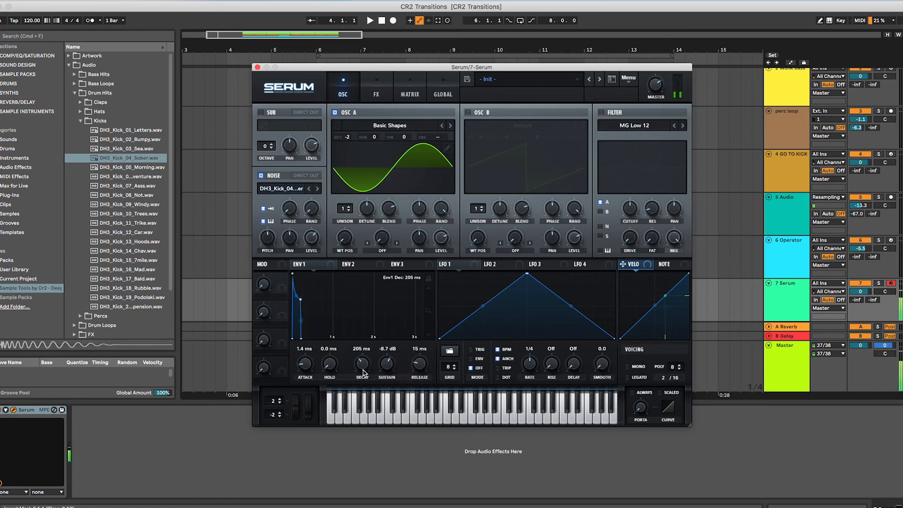
{"action": "left_click_drag", "start_coordinate": [419, 364], "coordinate": [418, 373]}
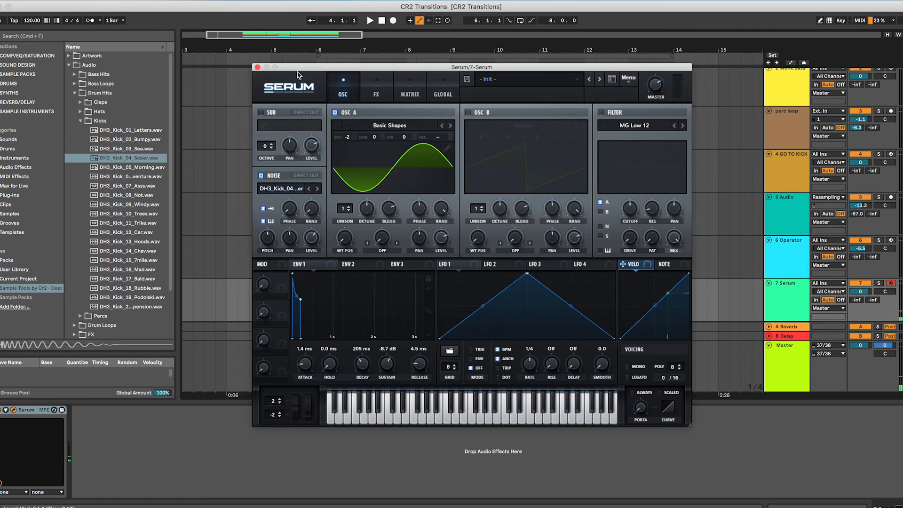
Step: Render the Serum sound as an audio clip on a new track and place it at the start of bar 6
{"action": "left_click_drag", "start_coordinate": [258, 79], "coordinate": [233, 314]}
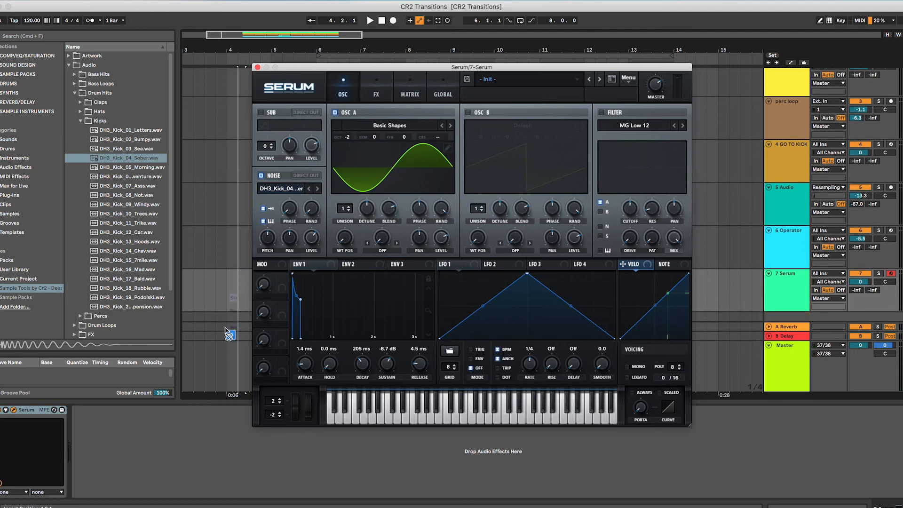
{"action": "left_click", "coordinate": [227, 319]}
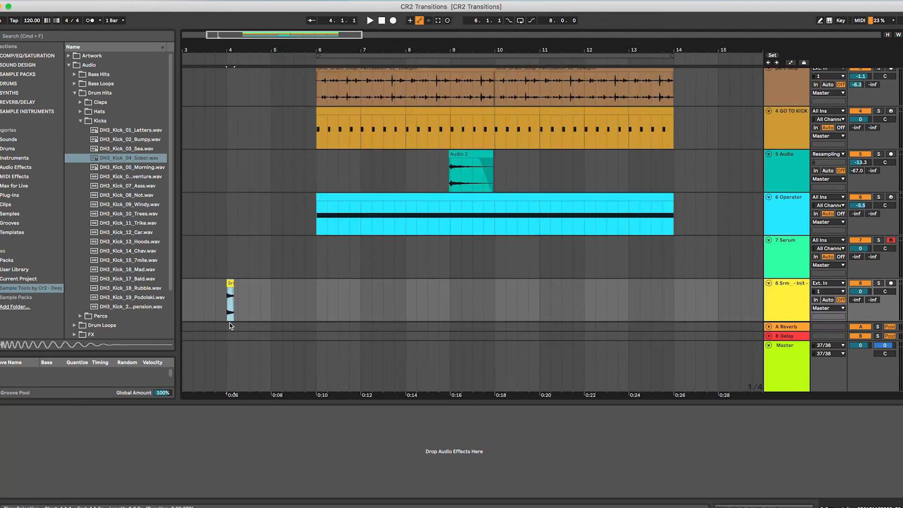
{"action": "left_click_drag", "start_coordinate": [231, 292], "coordinate": [320, 292]}
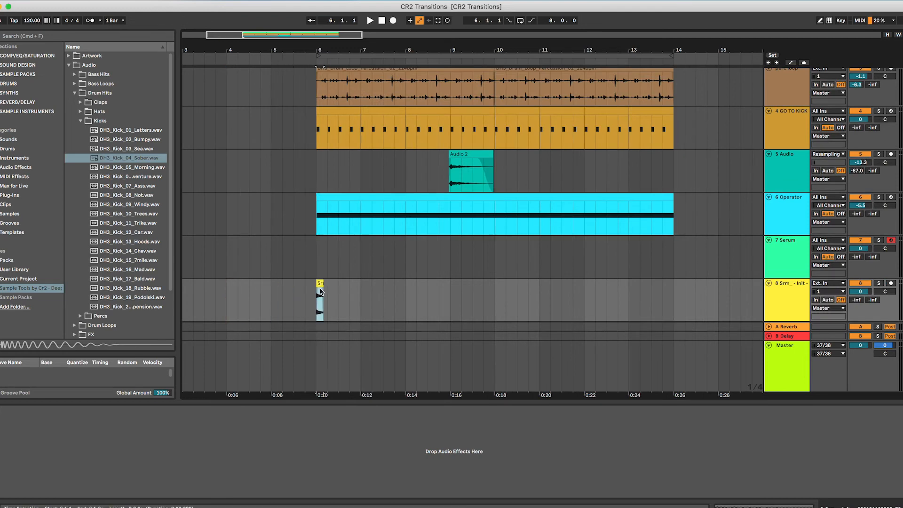
Step: Solo the track holding the rendered Serum audio clip
{"action": "scroll", "coordinate": [320, 292], "scroll_direction": "up", "scroll_amount": 4}
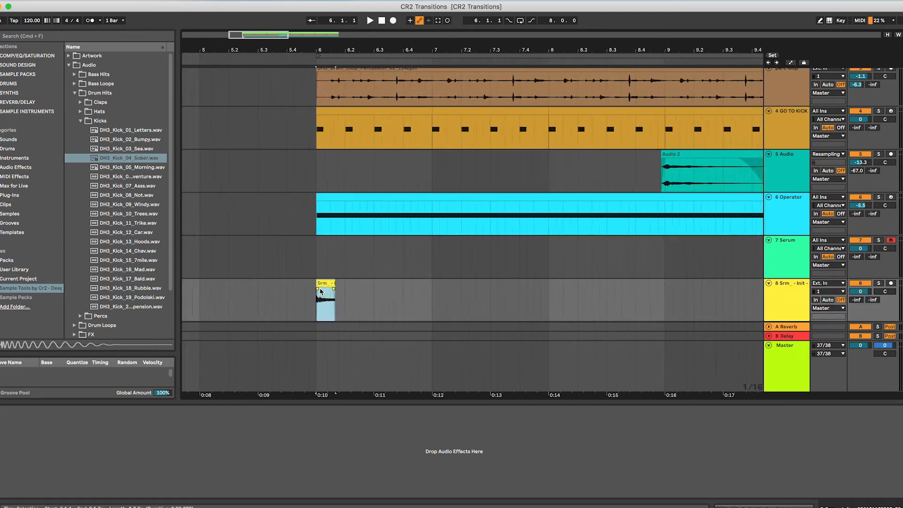
{"action": "scroll", "coordinate": [320, 291], "scroll_direction": "up", "scroll_amount": 2}
{"action": "left_click", "coordinate": [338, 245]}
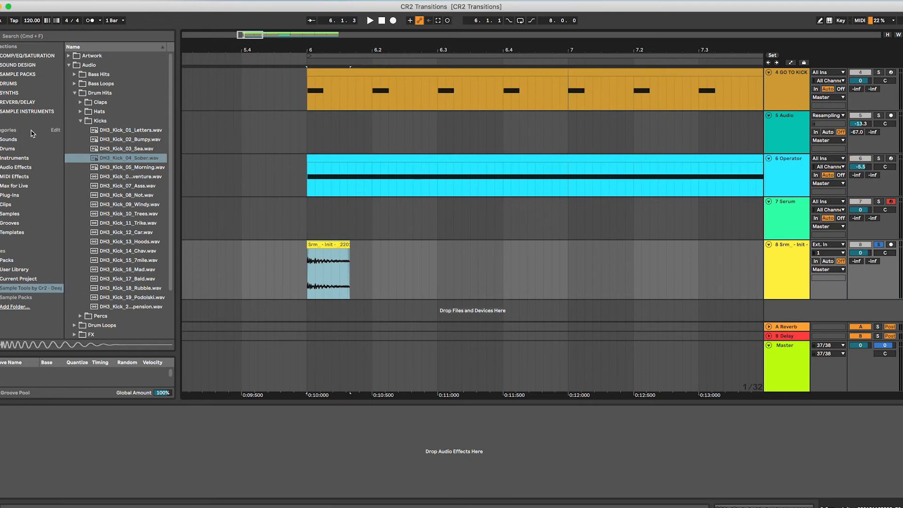
Step: Search the sample pack for "textu" and expand the Textures folder under FX
{"action": "left_click", "coordinate": [81, 120]}
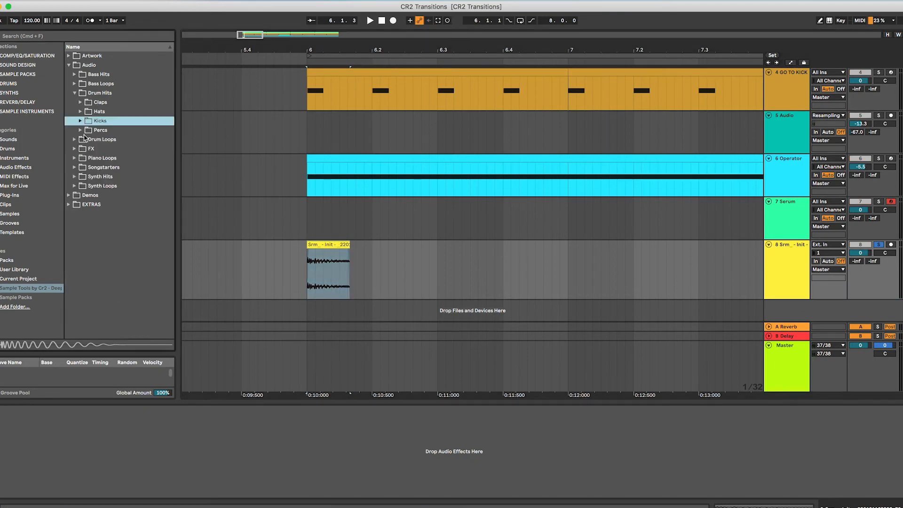
{"action": "left_click", "coordinate": [84, 40]}
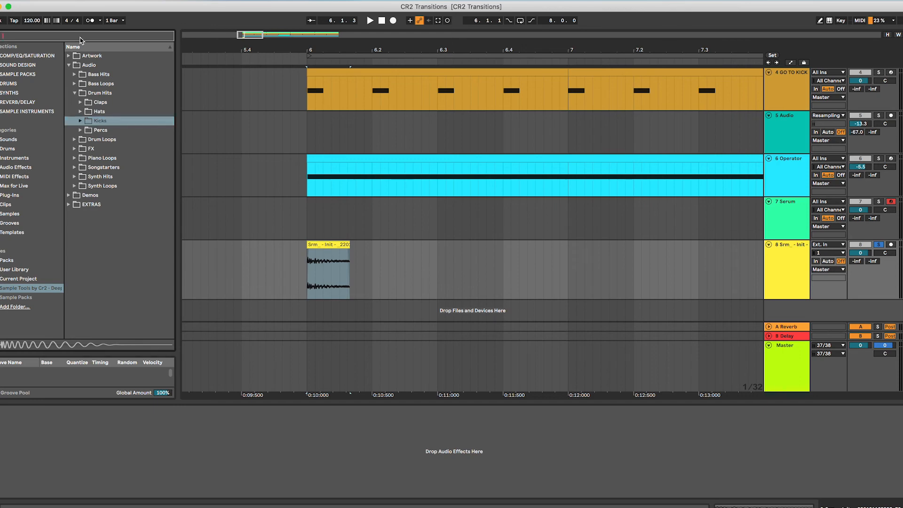
{"action": "type", "text": "textu"}
{"action": "left_click", "coordinate": [75, 65]}
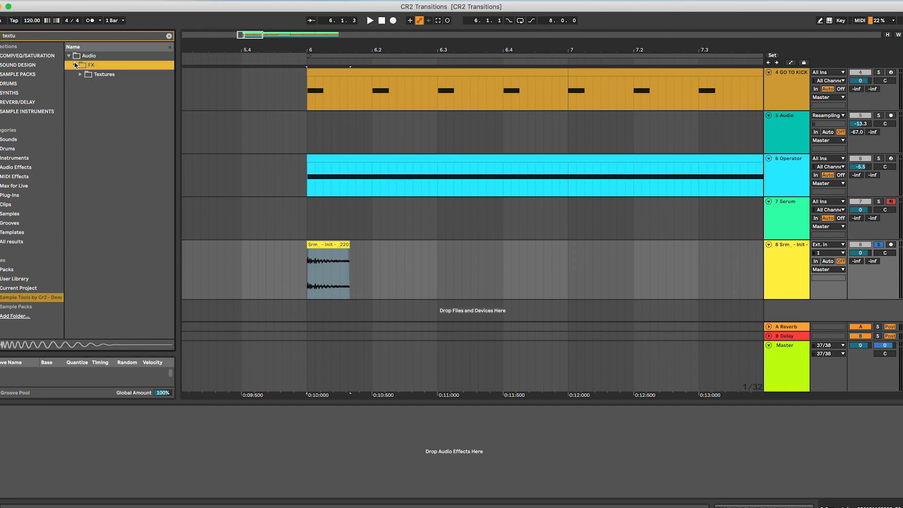
{"action": "left_click", "coordinate": [81, 74]}
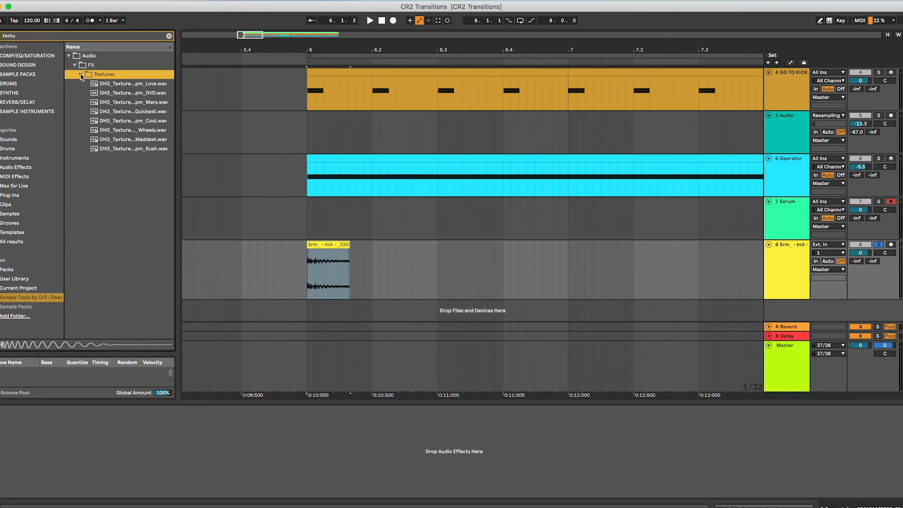
Step: Audition the samples in the Textures folder to choose a layer for the impact
{"action": "left_click", "coordinate": [112, 84]}
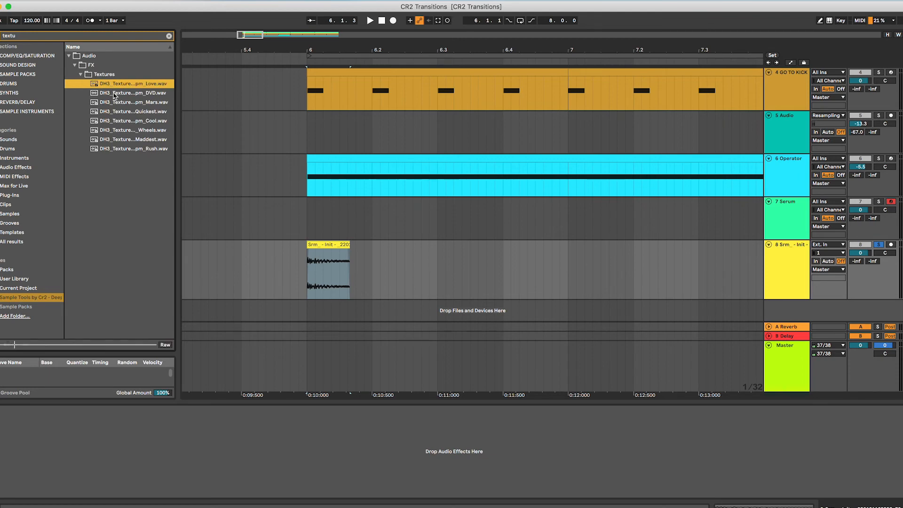
{"action": "left_click", "coordinate": [113, 94]}
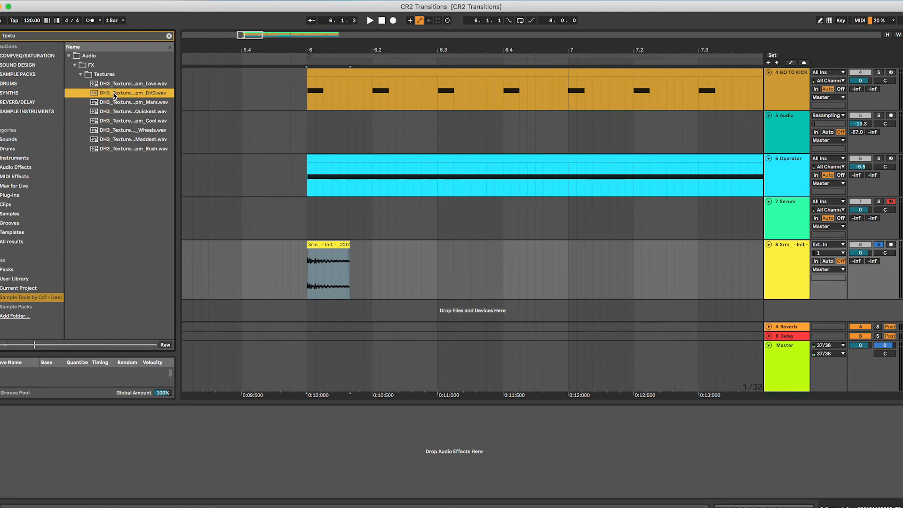
{"action": "left_click", "coordinate": [114, 113]}
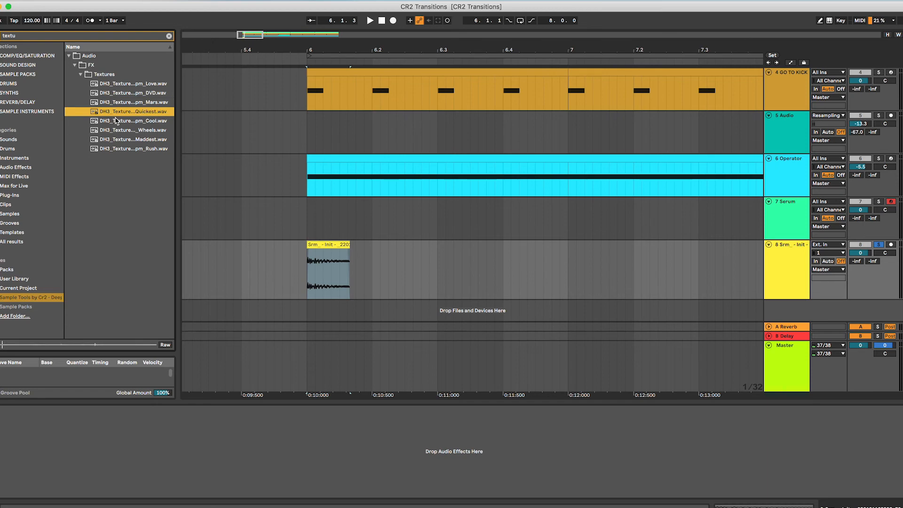
{"action": "left_click", "coordinate": [116, 121]}
{"action": "left_click", "coordinate": [121, 131]}
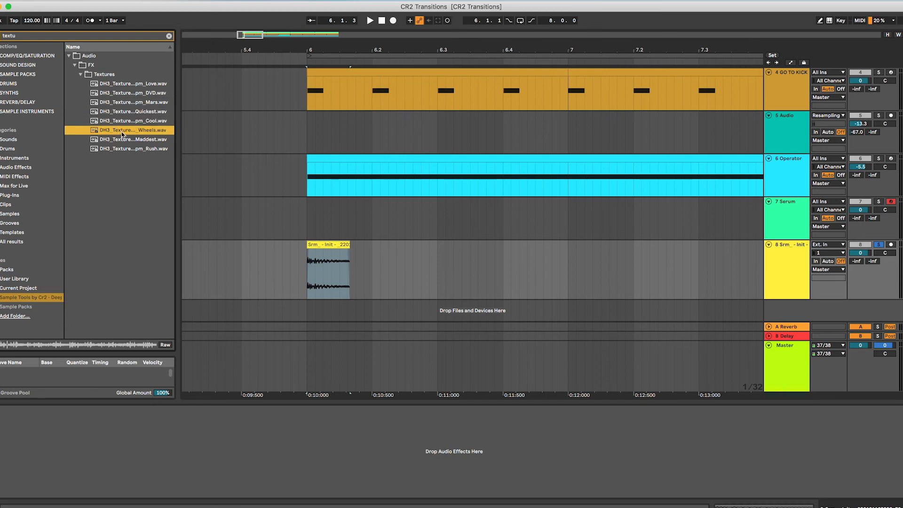
{"action": "left_click", "coordinate": [122, 141]}
{"action": "left_click", "coordinate": [123, 150]}
{"action": "left_click", "coordinate": [123, 140]}
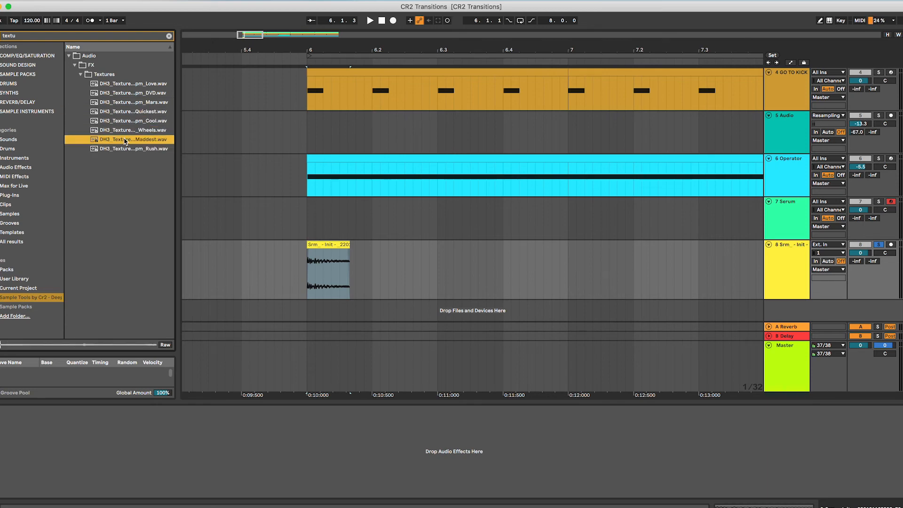
{"action": "left_click", "coordinate": [123, 149]}
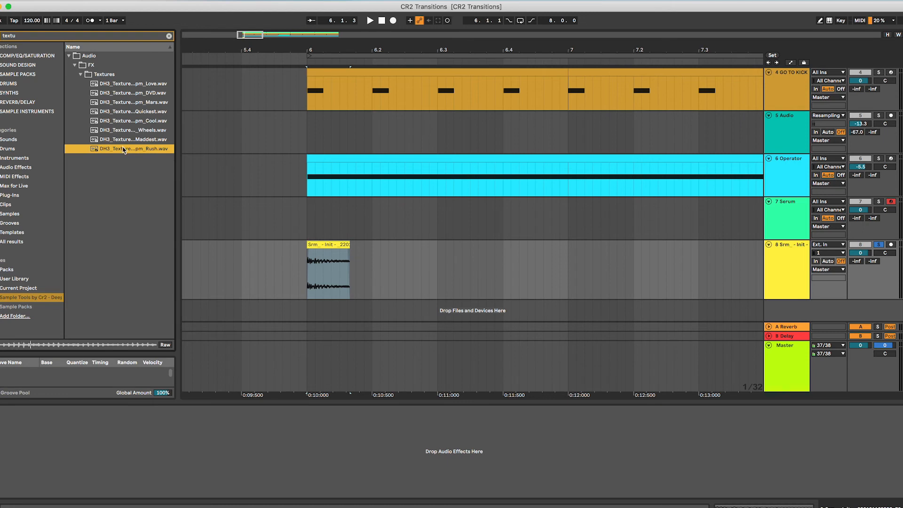
Step: Place the DH3_Texture_08_124bpm_Rush sample on a new track at the start of bar 6 and trim it to a short hit
{"action": "left_click_drag", "start_coordinate": [123, 149], "coordinate": [341, 312]}
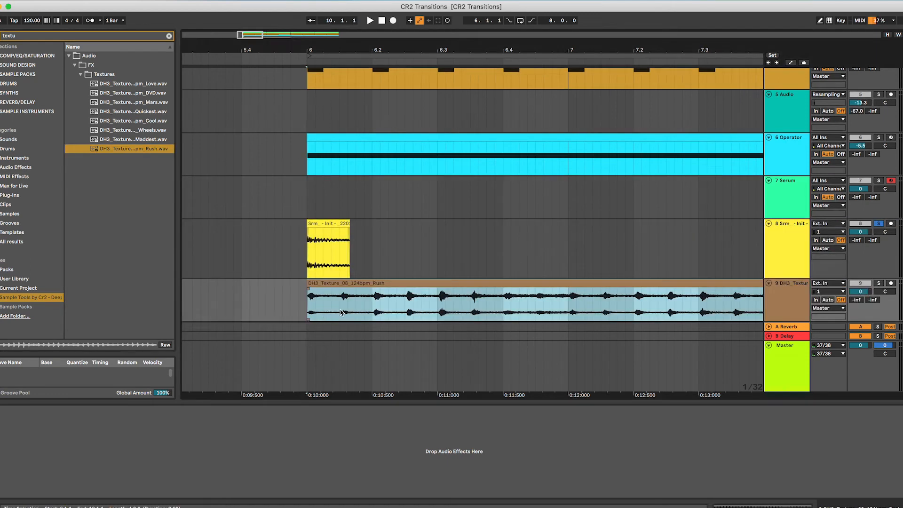
{"action": "key", "text": "space"}
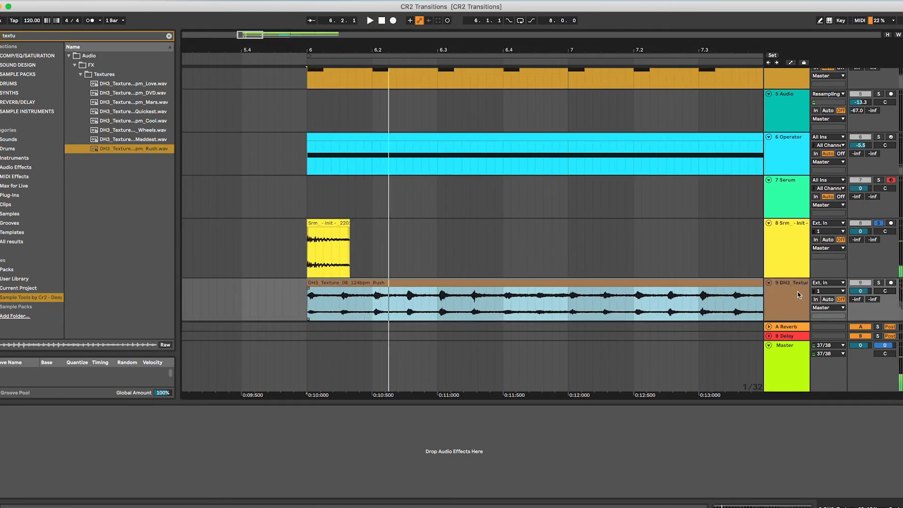
{"action": "left_click", "coordinate": [394, 287]}
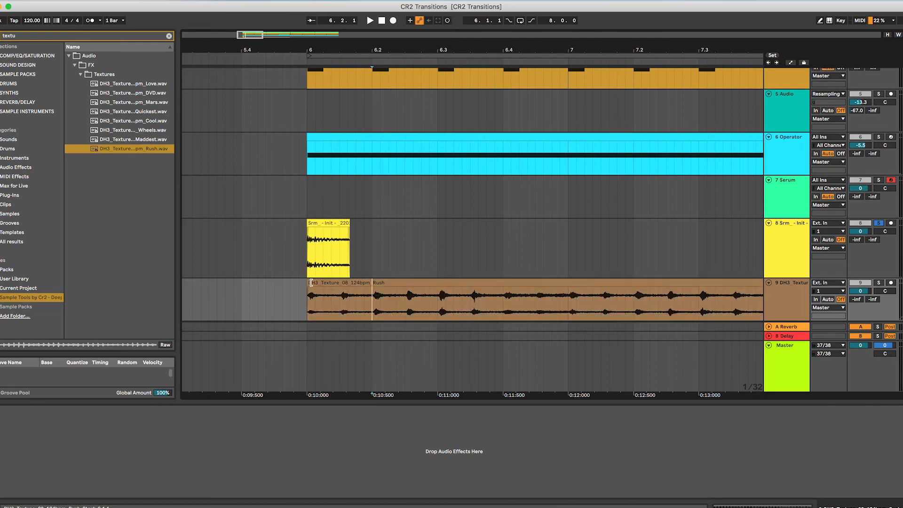
{"action": "left_click_drag", "start_coordinate": [310, 282], "coordinate": [350, 283]}
{"action": "left_click_drag", "start_coordinate": [470, 275], "coordinate": [307, 283]}
{"action": "key", "text": "Delete"}
{"action": "left_click", "coordinate": [492, 284]}
{"action": "key", "text": "Delete"}
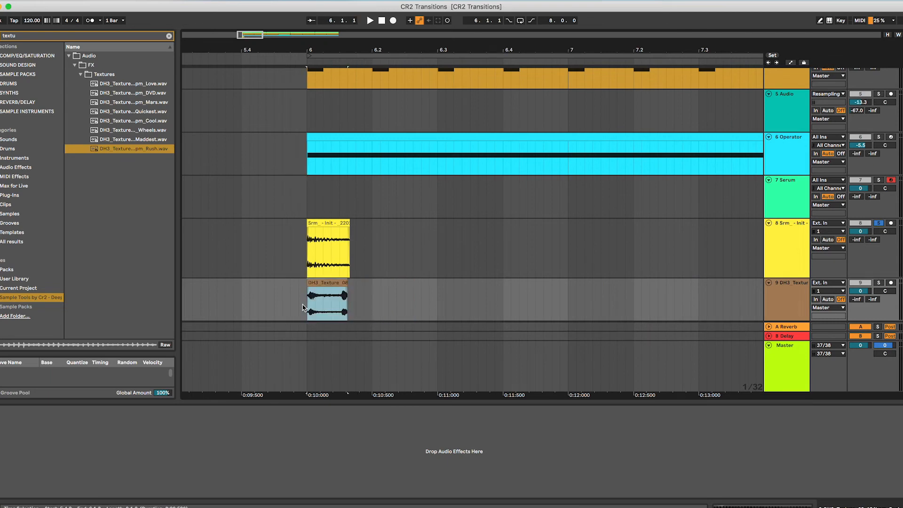
Step: Tighten the texture clip's start against the beginning of bar 6 and give it a short fade-in
{"action": "key", "text": "u"}
{"action": "key", "text": "u"}
{"action": "scroll", "coordinate": [318, 298], "scroll_direction": "down", "scroll_amount": 1}
{"action": "scroll", "coordinate": [318, 298], "scroll_direction": "up", "scroll_amount": 3}
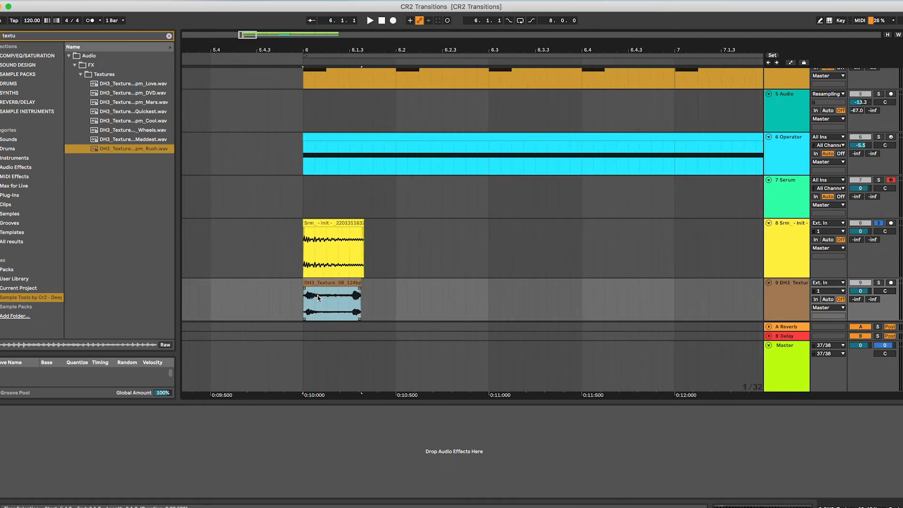
{"action": "scroll", "coordinate": [318, 298], "scroll_direction": "up", "scroll_amount": 4}
{"action": "scroll", "coordinate": [303, 293], "scroll_direction": "up", "scroll_amount": 2}
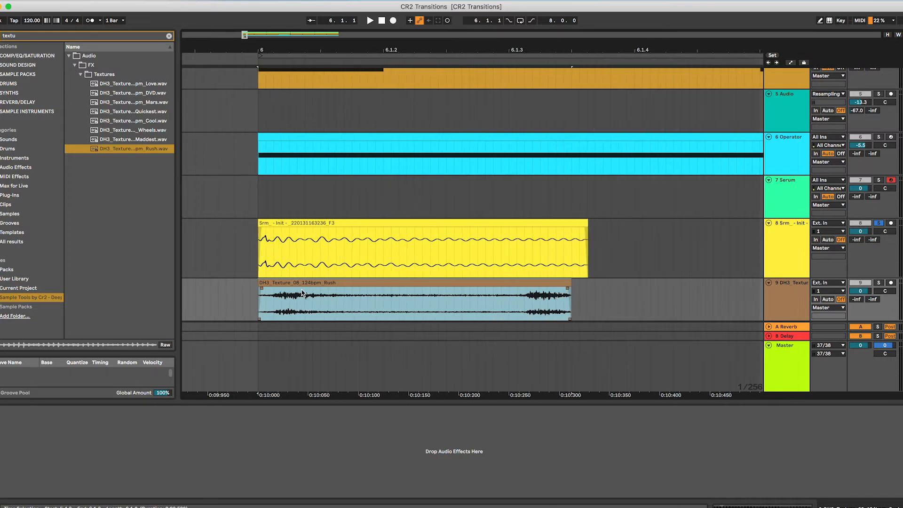
{"action": "scroll", "coordinate": [303, 292], "scroll_direction": "up", "scroll_amount": 3}
{"action": "scroll", "coordinate": [303, 292], "scroll_direction": "down", "scroll_amount": 2}
{"action": "left_click_drag", "start_coordinate": [299, 285], "coordinate": [277, 283]}
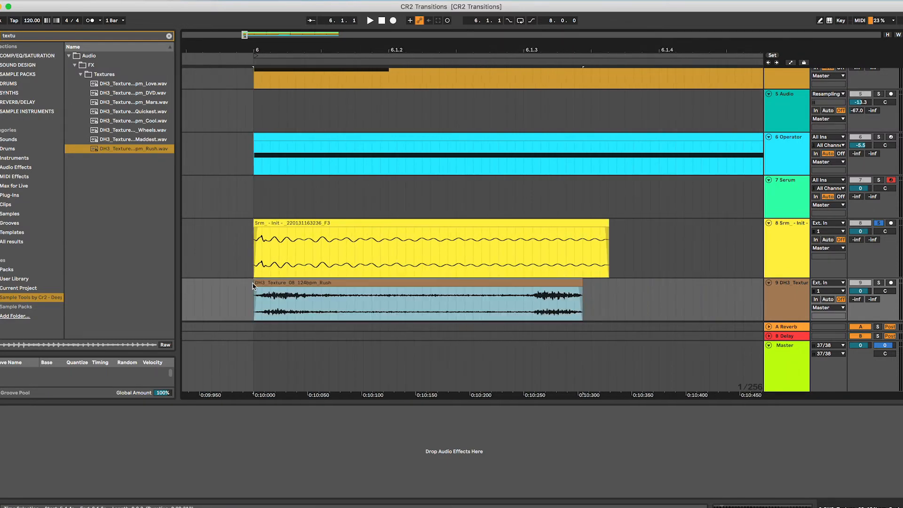
{"action": "left_click", "coordinate": [584, 285]}
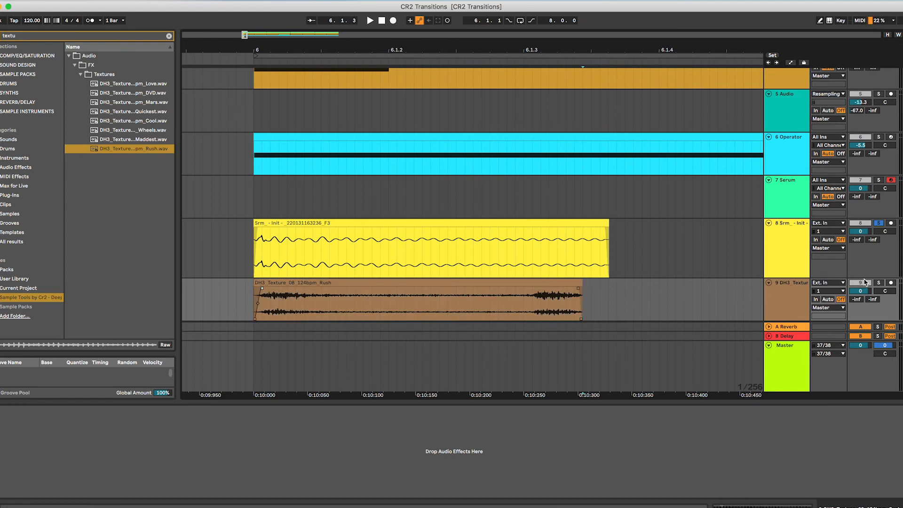
Step: Solo the texture track together with the rendered Serum track and play both from just before bar 6
{"action": "left_click", "coordinate": [863, 282]}
{"action": "left_click", "coordinate": [878, 282]}
{"action": "left_click", "coordinate": [860, 282]}
{"action": "left_click", "coordinate": [244, 216]}
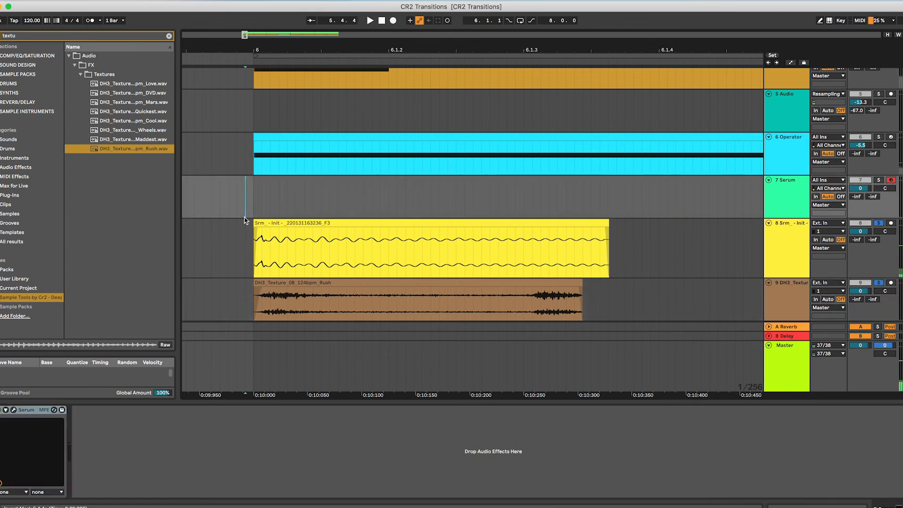
{"action": "key", "text": "space"}
Step: Shorten the end of the texture clip and add a curved fade-out over its last part
{"action": "left_click_drag", "start_coordinate": [581, 282], "coordinate": [416, 292]}
{"action": "scroll", "coordinate": [505, 296], "scroll_direction": "up", "scroll_amount": 1}
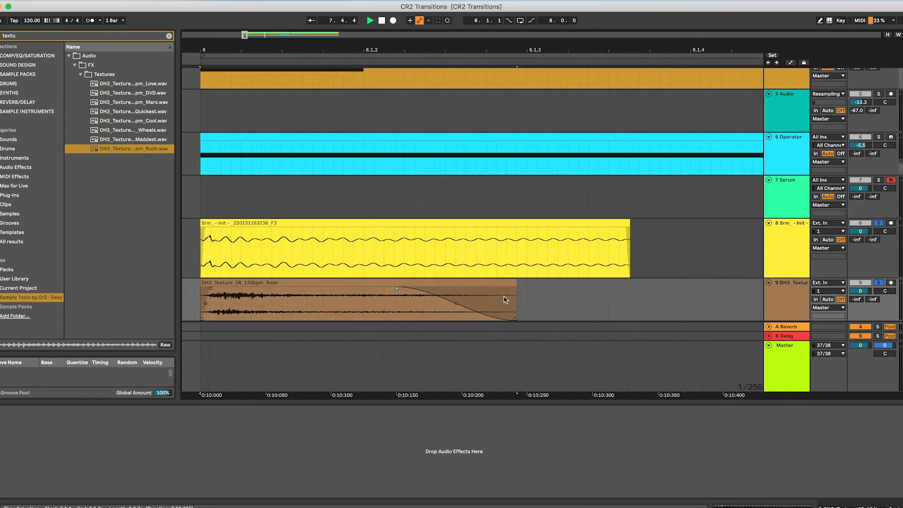
{"action": "scroll", "coordinate": [505, 297], "scroll_direction": "down", "scroll_amount": 4}
{"action": "scroll", "coordinate": [542, 311], "scroll_direction": "down", "scroll_amount": 4}
{"action": "scroll", "coordinate": [605, 244], "scroll_direction": "down", "scroll_amount": 1}
{"action": "scroll", "coordinate": [606, 245], "scroll_direction": "up", "scroll_amount": 1}
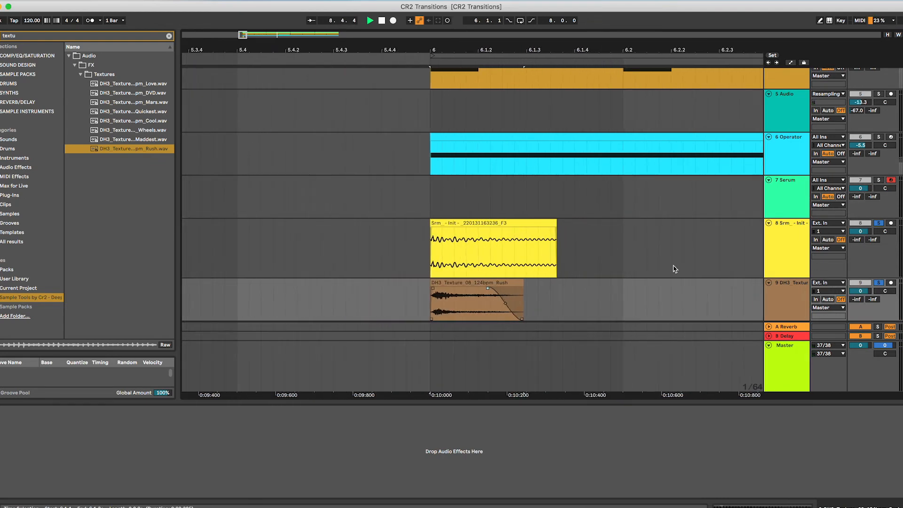
{"action": "scroll", "coordinate": [675, 268], "scroll_direction": "up", "scroll_amount": 2}
Step: Insert a new audio track below the texture track, with its input set to Resampling, and solo it
{"action": "left_click", "coordinate": [807, 245]}
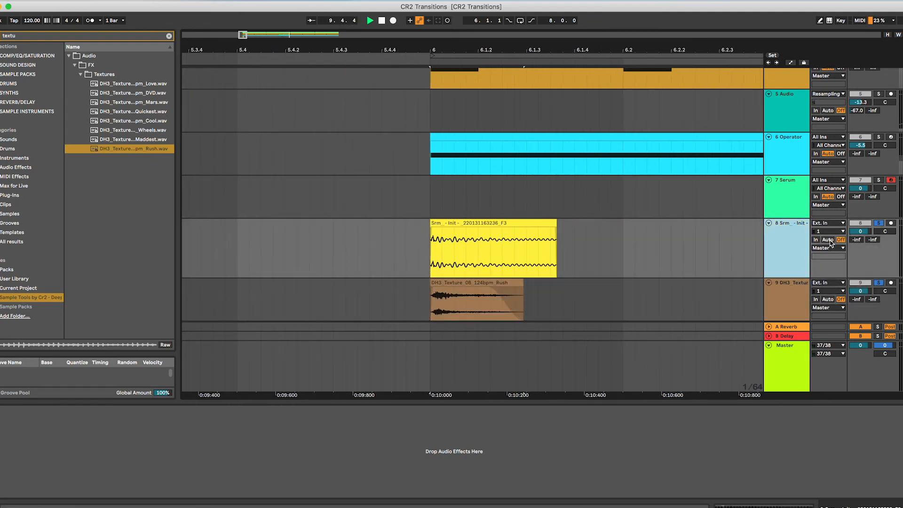
{"action": "scroll", "coordinate": [798, 299], "scroll_direction": "down", "scroll_amount": 1}
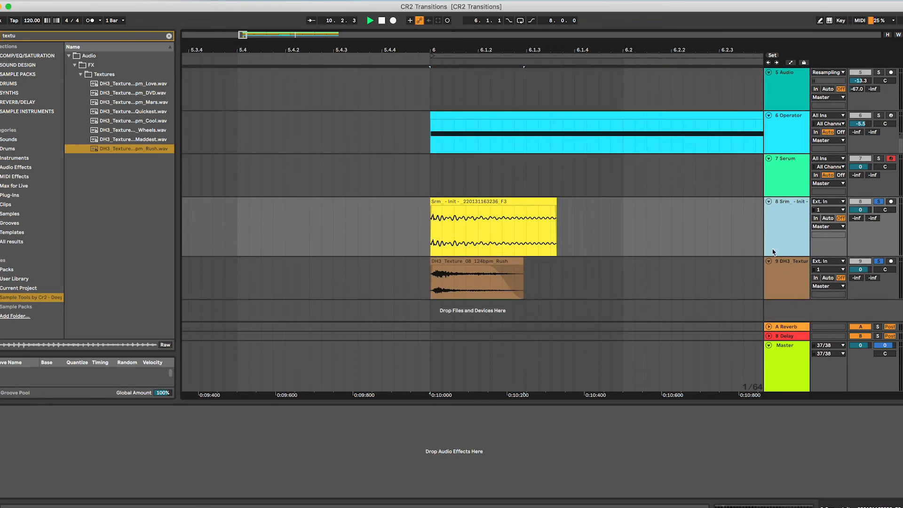
{"action": "left_click", "coordinate": [783, 291]}
{"action": "key", "text": "h"}
{"action": "key", "text": "w"}
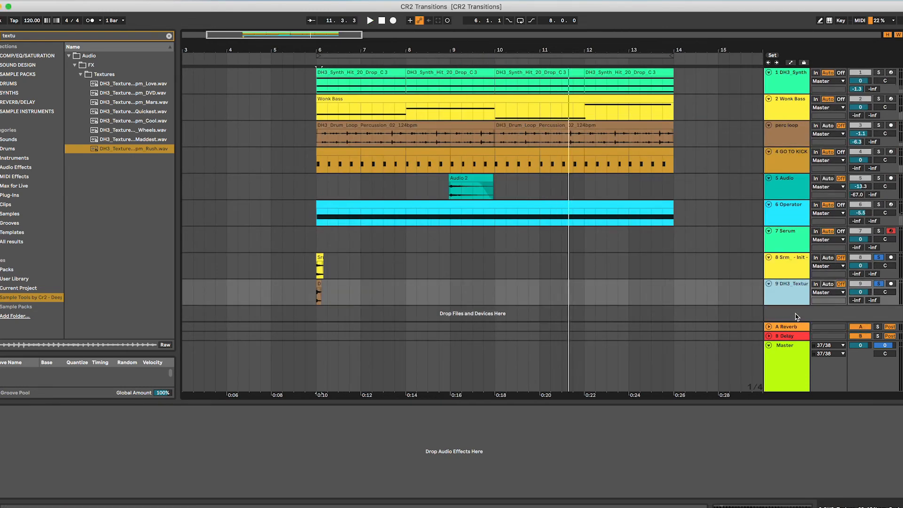
{"action": "right_click", "coordinate": [796, 317]}
{"action": "left_click", "coordinate": [815, 319]}
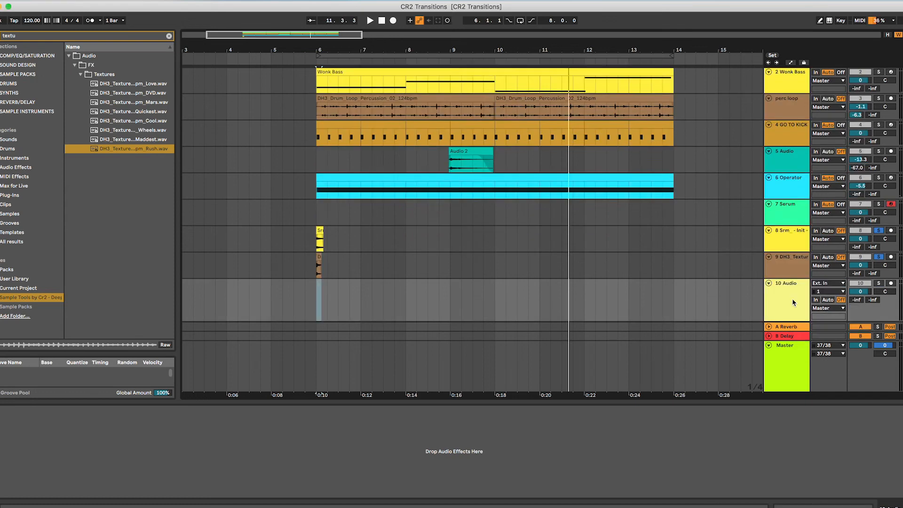
{"action": "left_click", "coordinate": [832, 284]}
{"action": "left_click", "coordinate": [832, 305]}
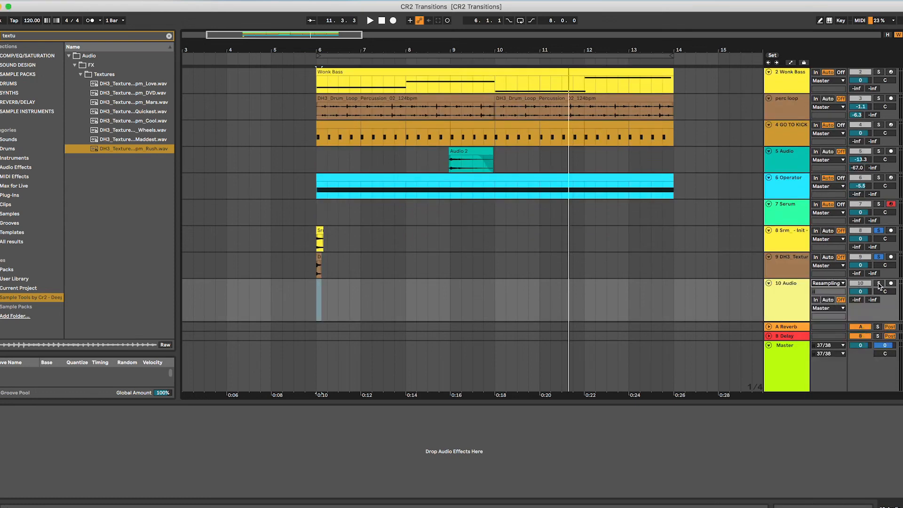
{"action": "left_click", "coordinate": [878, 283]}
Step: Route the outputs of the texture track and the rendered Serum track to 10-Audio
{"action": "left_click", "coordinate": [842, 266]}
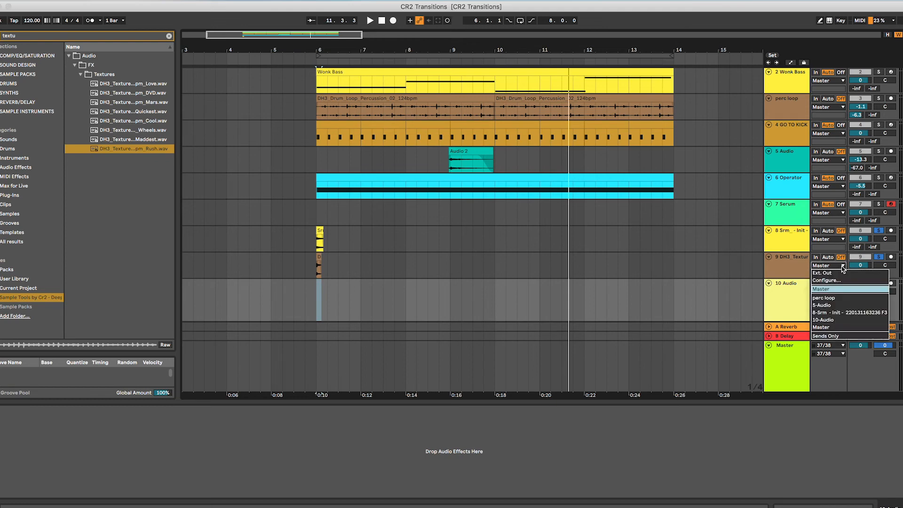
{"action": "left_click", "coordinate": [834, 329]}
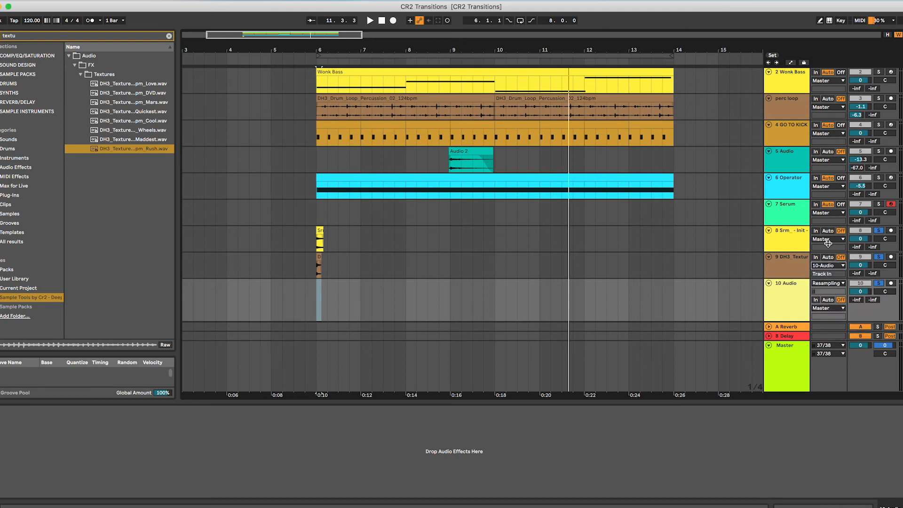
{"action": "left_click", "coordinate": [828, 239]}
{"action": "left_click", "coordinate": [823, 293]}
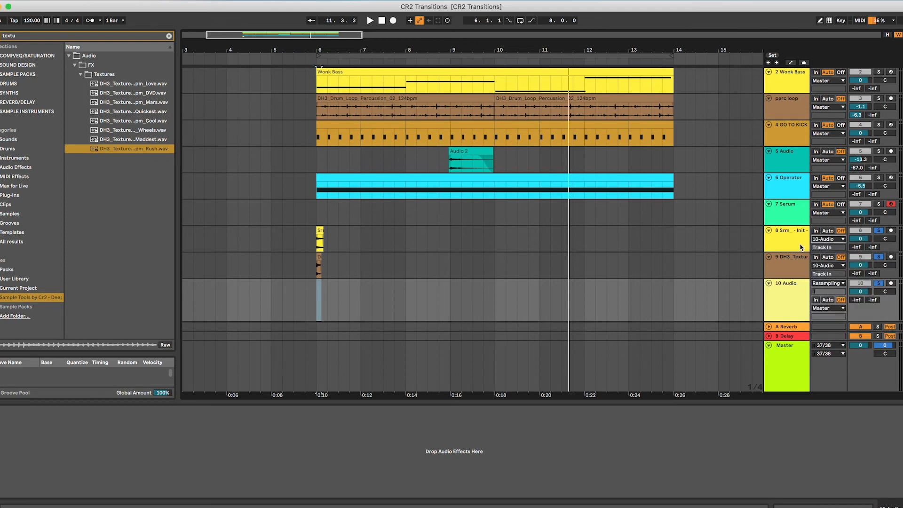
Step: Lower the texture track's volume to -8.6 dB and play the layered hit from before bar 6
{"action": "left_click", "coordinate": [321, 227]}
{"action": "left_click", "coordinate": [294, 236]}
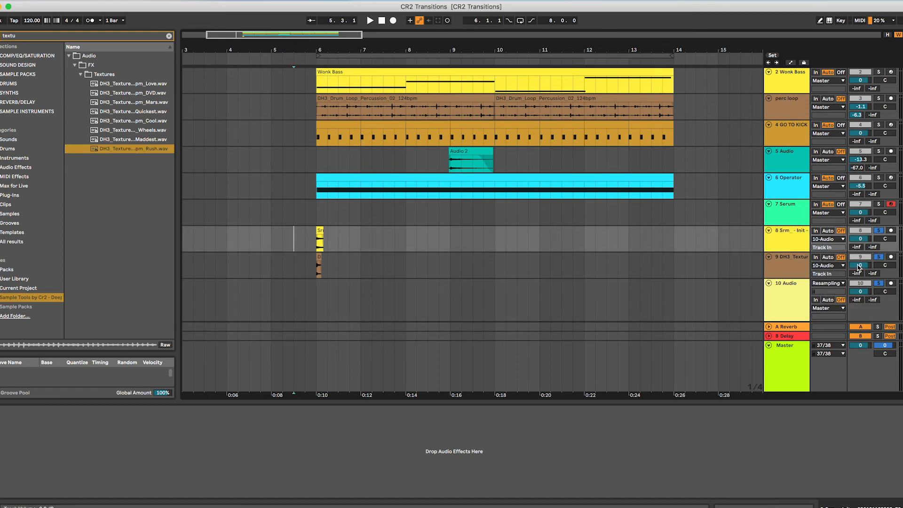
{"action": "left_click_drag", "start_coordinate": [859, 267], "coordinate": [858, 282]}
{"action": "key", "text": "space"}
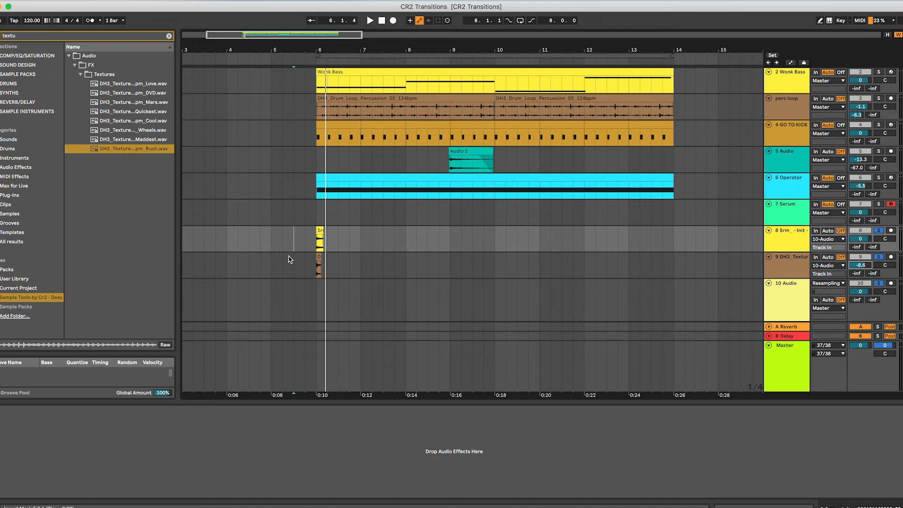
Step: Record the layered impact onto the 10 Audio track with Serum disarmed, and move the recorded clip to the start of bar 6
{"action": "left_click", "coordinate": [304, 256]}
{"action": "left_click", "coordinate": [891, 283]}
{"action": "left_click", "coordinate": [891, 204]}
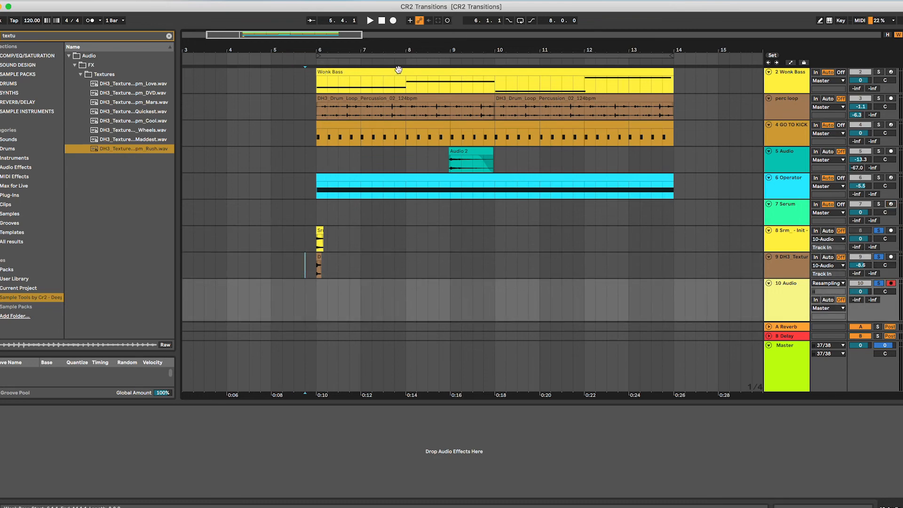
{"action": "key", "text": "F9"}
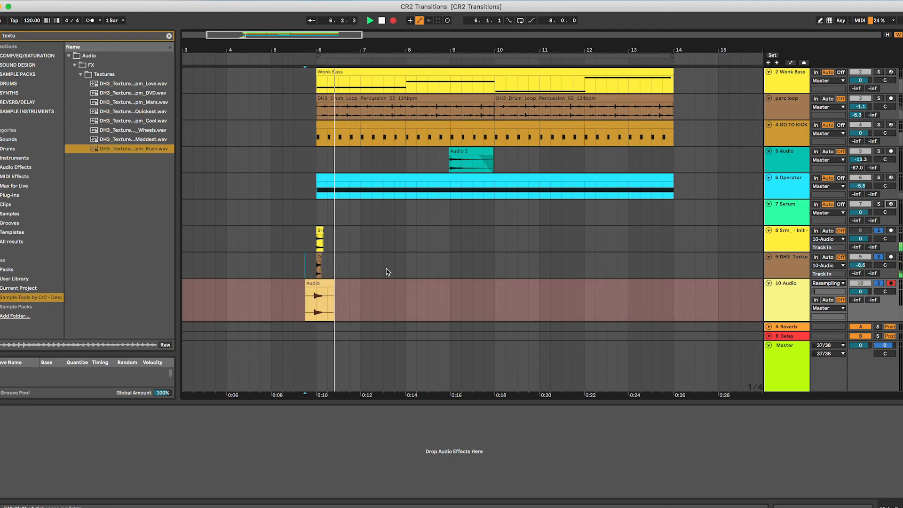
{"action": "key", "text": "space"}
{"action": "left_click_drag", "start_coordinate": [329, 286], "coordinate": [339, 288]}
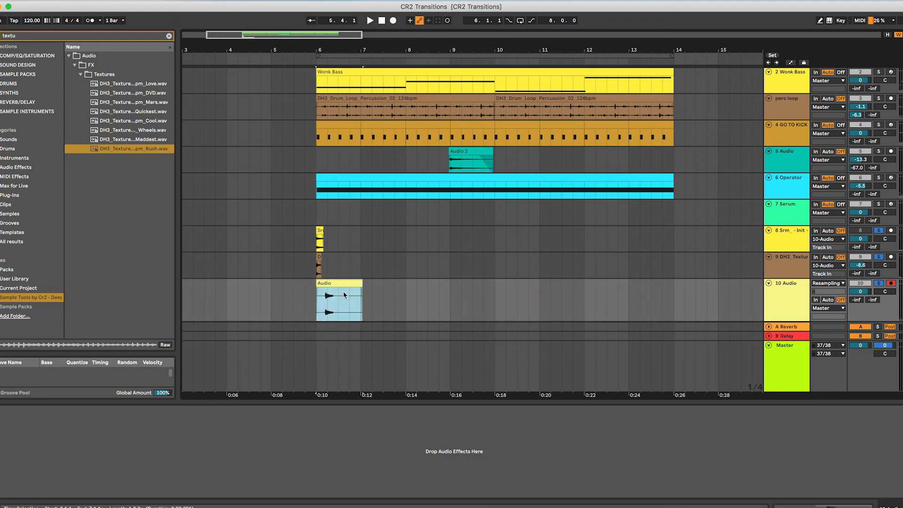
{"action": "left_click", "coordinate": [890, 282]}
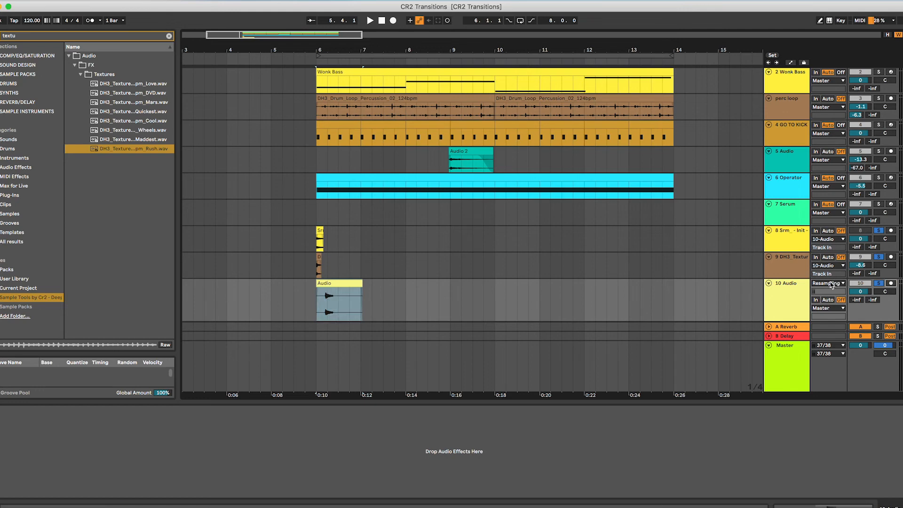
Step: Solo only the 10 Audio track and play back the recorded impact clip
{"action": "left_click", "coordinate": [790, 285]}
{"action": "left_click", "coordinate": [879, 283]}
{"action": "left_click", "coordinate": [307, 288]}
{"action": "key", "text": "space"}
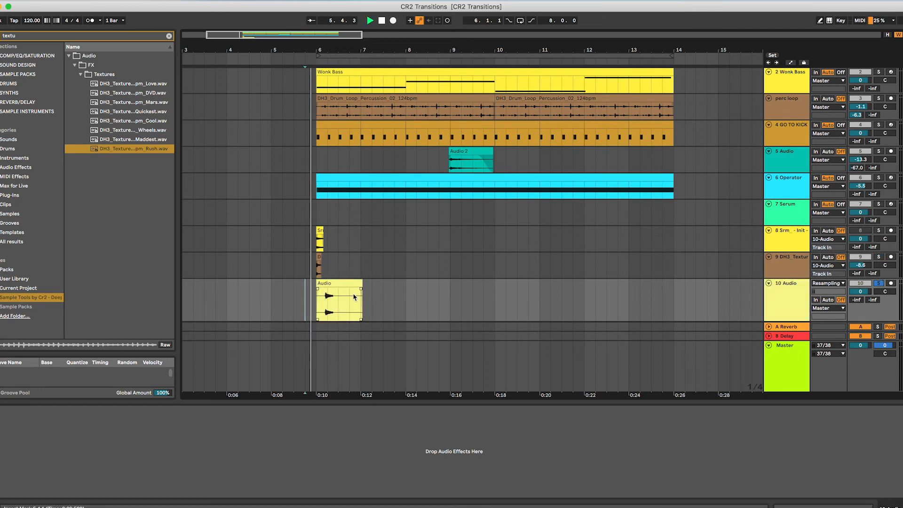
{"action": "scroll", "coordinate": [354, 297], "scroll_direction": "down", "scroll_amount": 2}
{"action": "scroll", "coordinate": [354, 297], "scroll_direction": "up", "scroll_amount": 5}
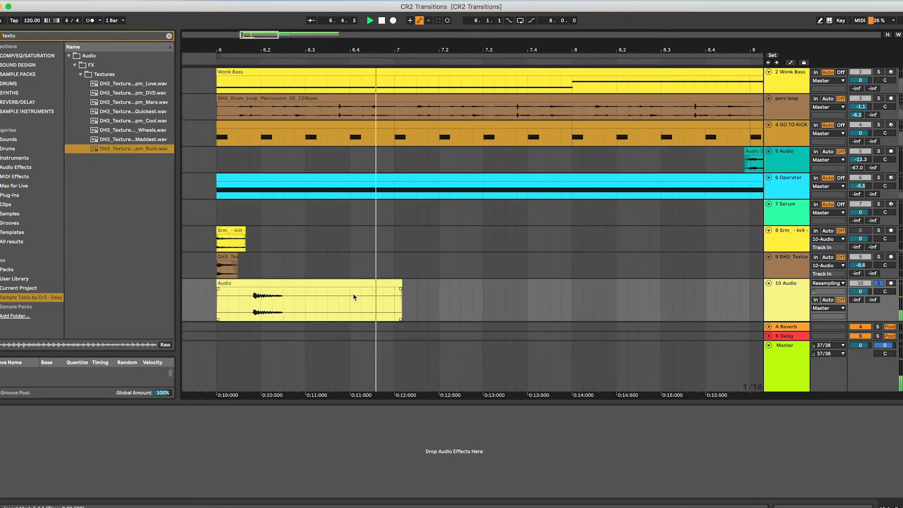
{"action": "left_click", "coordinate": [248, 282]}
Step: Delete the texture track and the rendered Serum audio track
{"action": "left_click", "coordinate": [771, 266]}
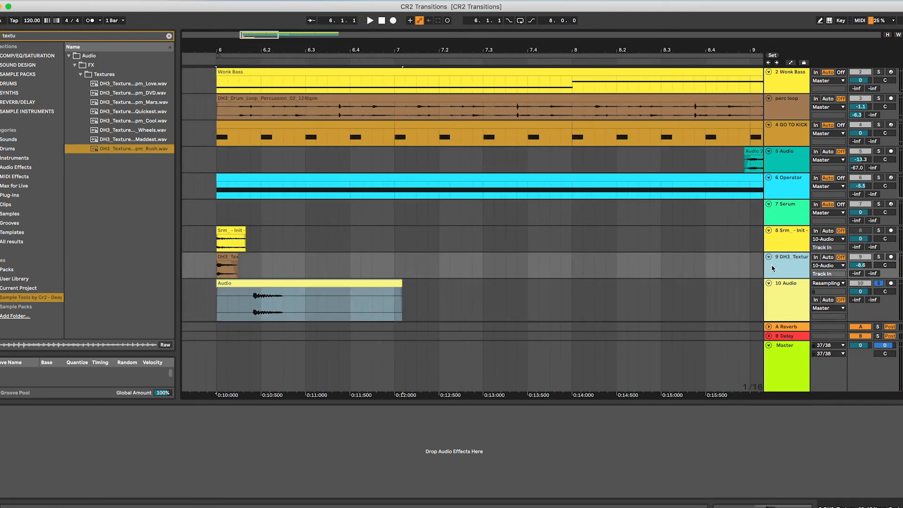
{"action": "key", "text": "Delete"}
{"action": "left_click", "coordinate": [786, 246]}
{"action": "key", "text": "Delete"}
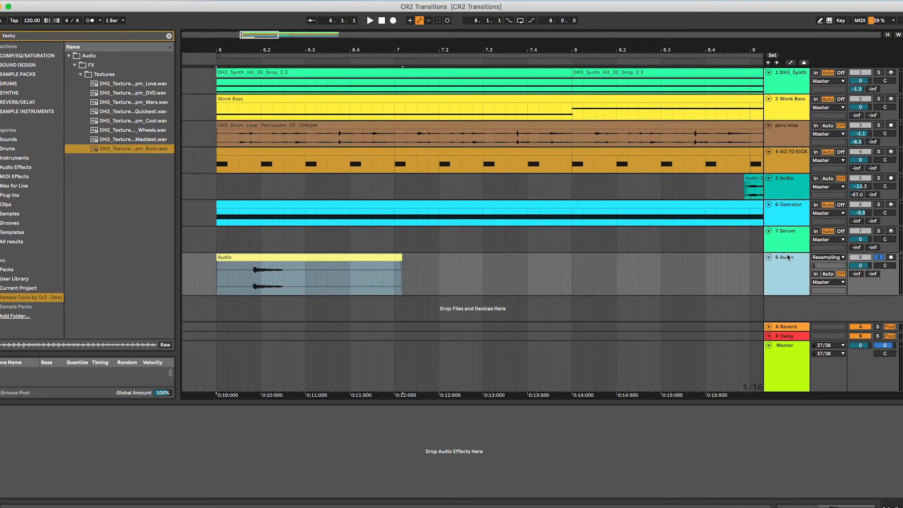
Step: Trim the silence before the impact so it begins exactly at bar 6, and shorten the clip's end to beat 6.2
{"action": "left_click", "coordinate": [247, 257]}
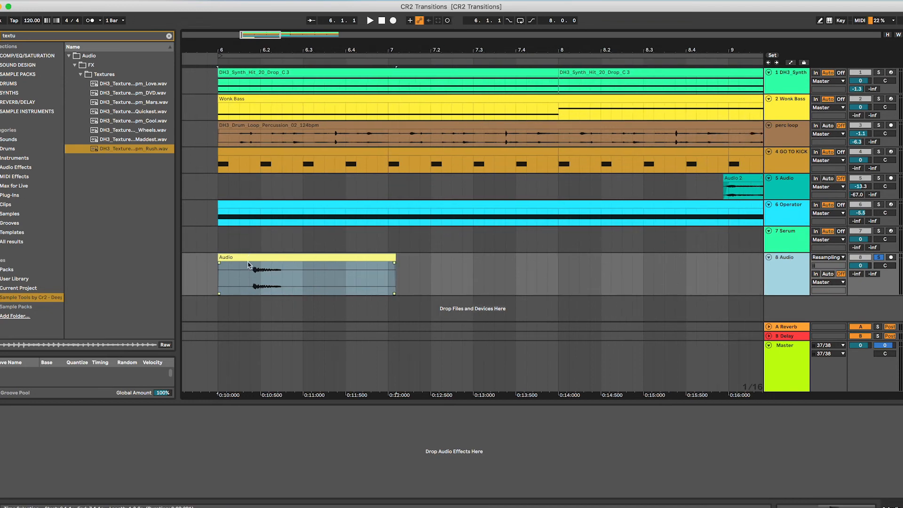
{"action": "scroll", "coordinate": [249, 264], "scroll_direction": "up", "scroll_amount": 3}
{"action": "scroll", "coordinate": [227, 272], "scroll_direction": "up", "scroll_amount": 5}
{"action": "scroll", "coordinate": [227, 271], "scroll_direction": "up", "scroll_amount": 3}
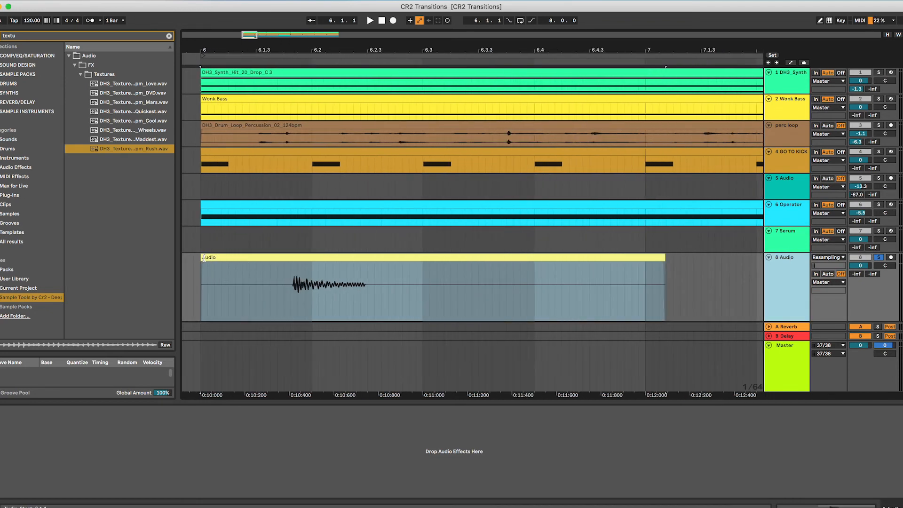
{"action": "mouse_move", "coordinate": [203, 258]}
{"action": "left_mouse_down"}
{"action": "mouse_move", "coordinate": [284, 258]}
{"action": "mouse_move", "coordinate": [207, 264]}
{"action": "mouse_move", "coordinate": [216, 261]}
{"action": "left_mouse_up"}
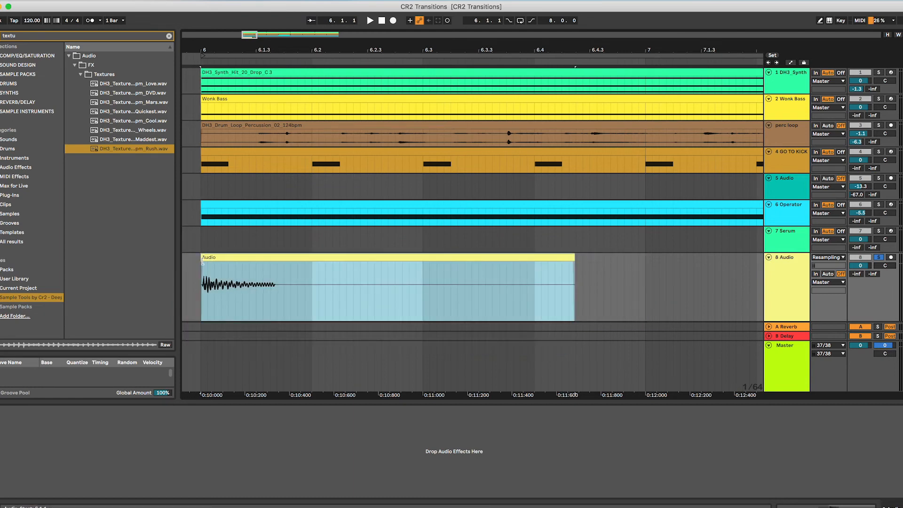
{"action": "left_click_drag", "start_coordinate": [570, 262], "coordinate": [311, 262]}
Step: Add Saturator to the 8 Audio track and enable its Soft Clip, keeping the Analog Clip curve
{"action": "left_click", "coordinate": [168, 36]}
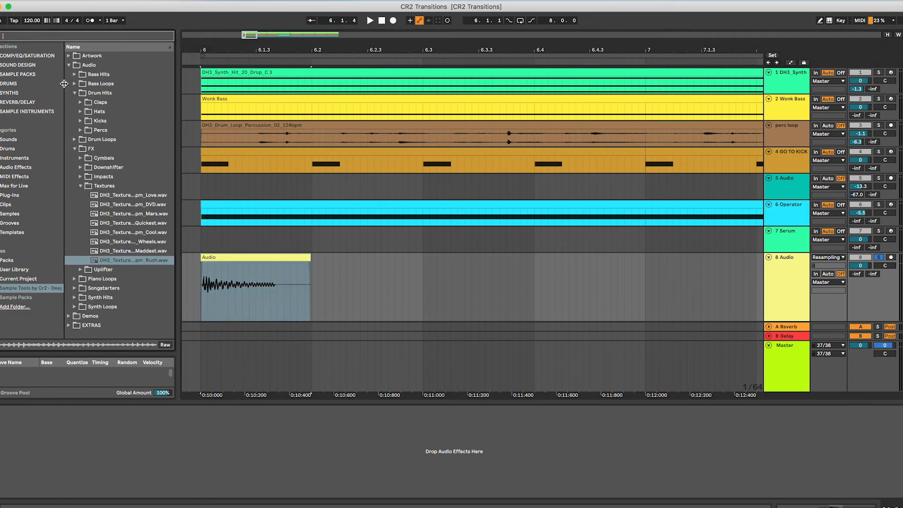
{"action": "left_click", "coordinate": [22, 67]}
{"action": "double_click", "coordinate": [94, 75]}
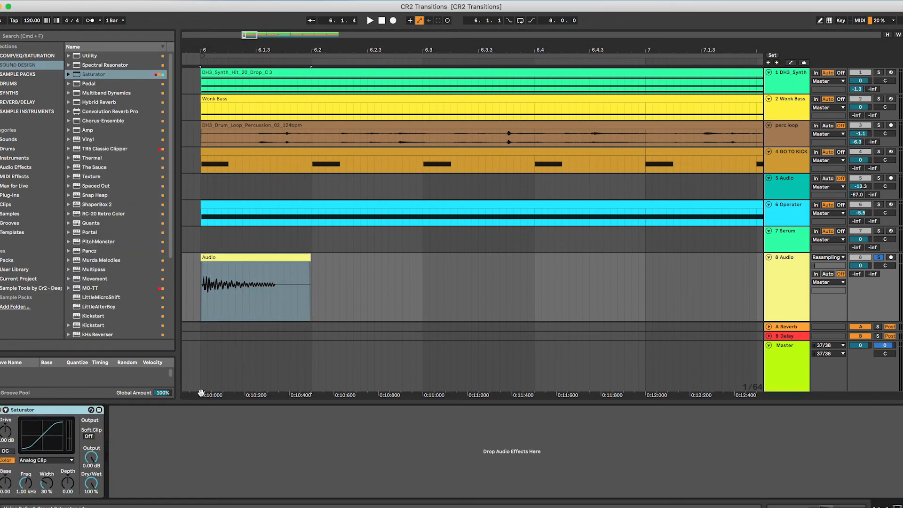
{"action": "left_click", "coordinate": [87, 436]}
{"action": "left_click", "coordinate": [66, 460]}
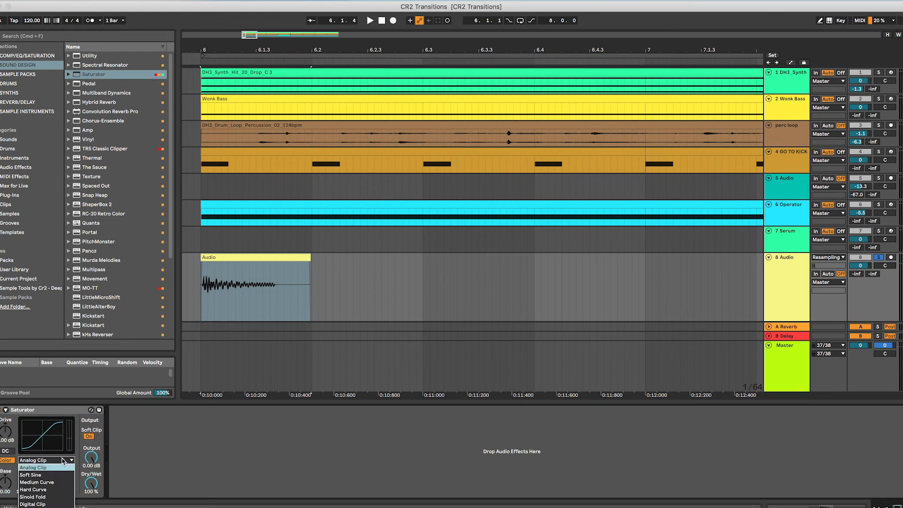
{"action": "left_click", "coordinate": [65, 461]}
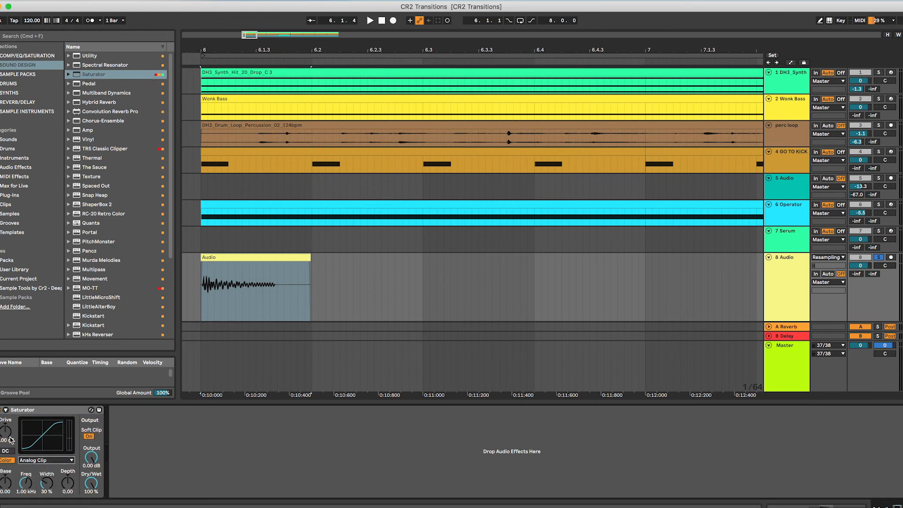
Step: Raise the Saturator drive, lower its output to -10.9 dB, and play the impact from just before bar 6
{"action": "left_click_drag", "start_coordinate": [11, 440], "coordinate": [9, 438]}
{"action": "left_click_drag", "start_coordinate": [97, 465], "coordinate": [97, 482]}
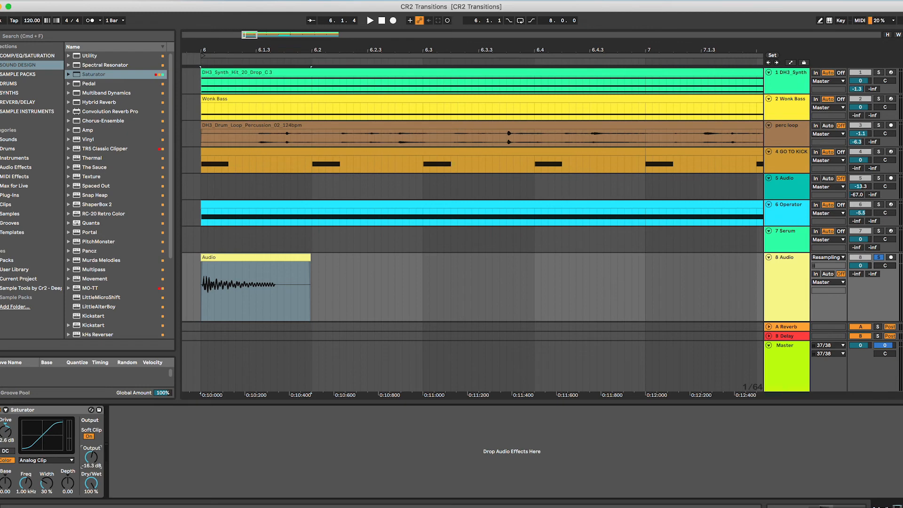
{"action": "key", "text": "space"}
{"action": "key", "text": "space"}
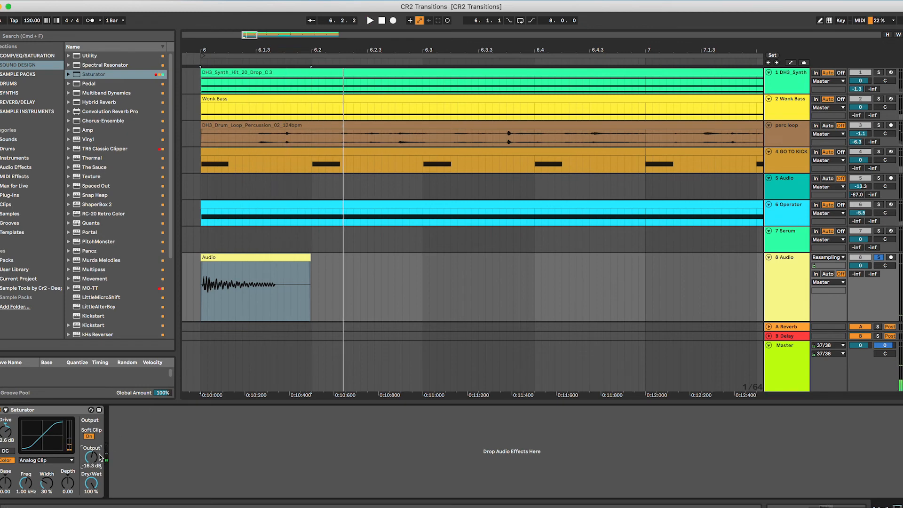
{"action": "left_click", "coordinate": [194, 245]}
{"action": "key", "text": "space"}
{"action": "key", "text": "space"}
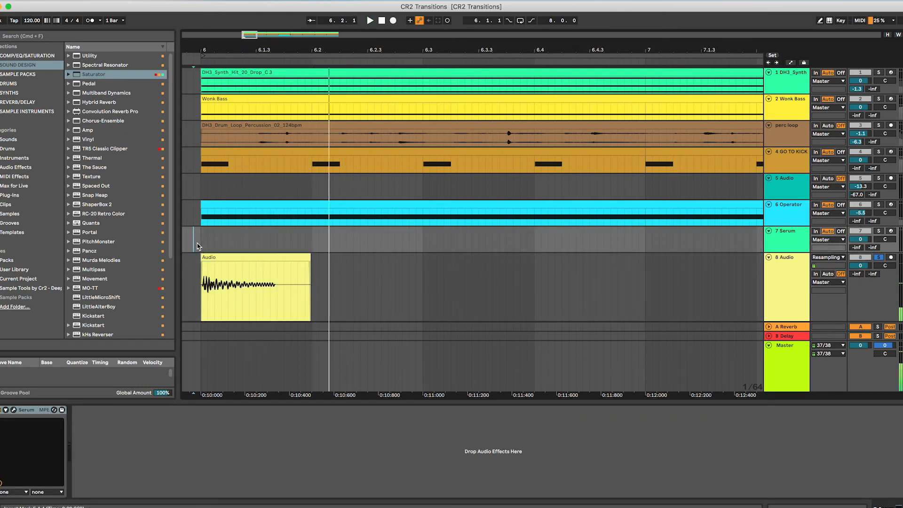
Step: Audition the pack's kick samples and place DH3_Kick_02_Bumpy on a new track at bar 6 beneath the impact
{"action": "scroll", "coordinate": [303, 296], "scroll_direction": "down", "scroll_amount": 3}
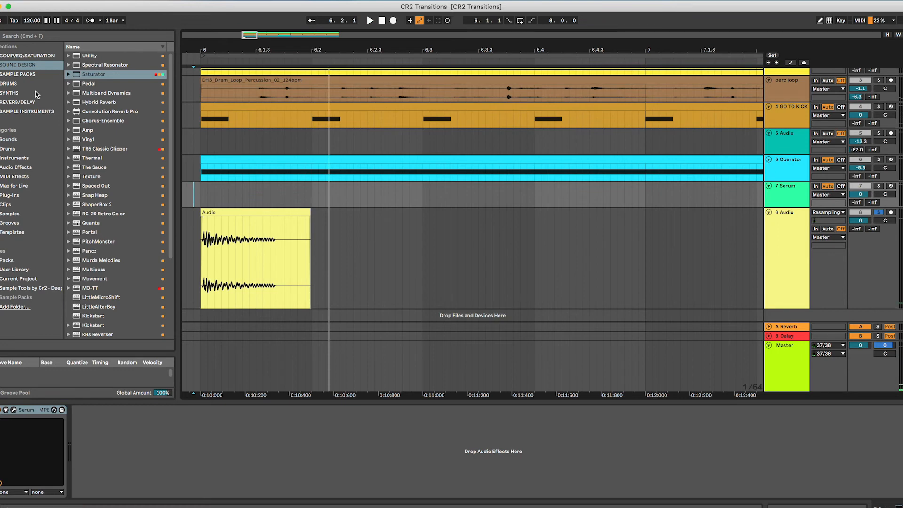
{"action": "left_click", "coordinate": [25, 288]}
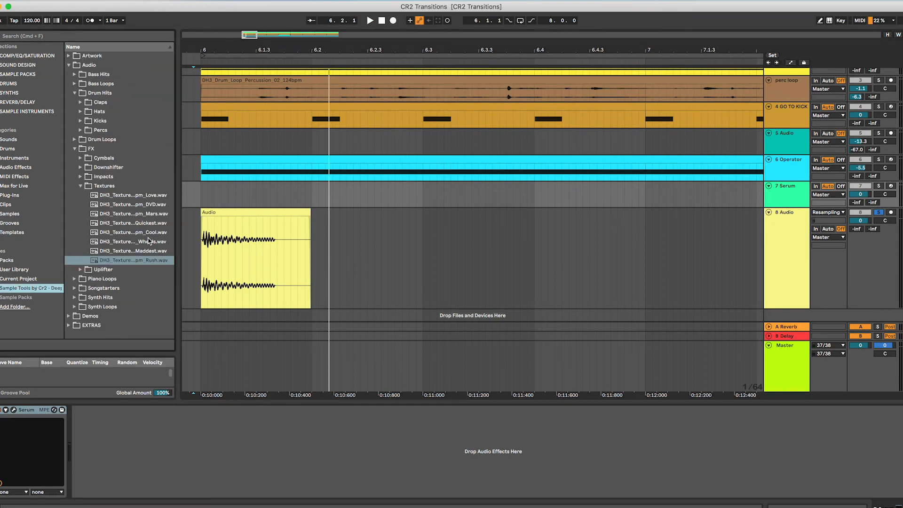
{"action": "left_click", "coordinate": [80, 121]}
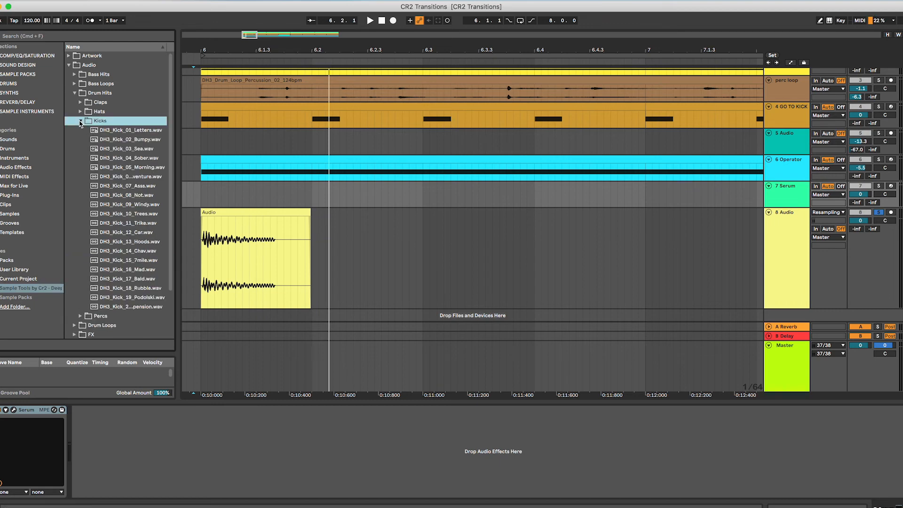
{"action": "left_click", "coordinate": [126, 133]}
{"action": "left_click", "coordinate": [121, 141]}
{"action": "left_click", "coordinate": [114, 149]}
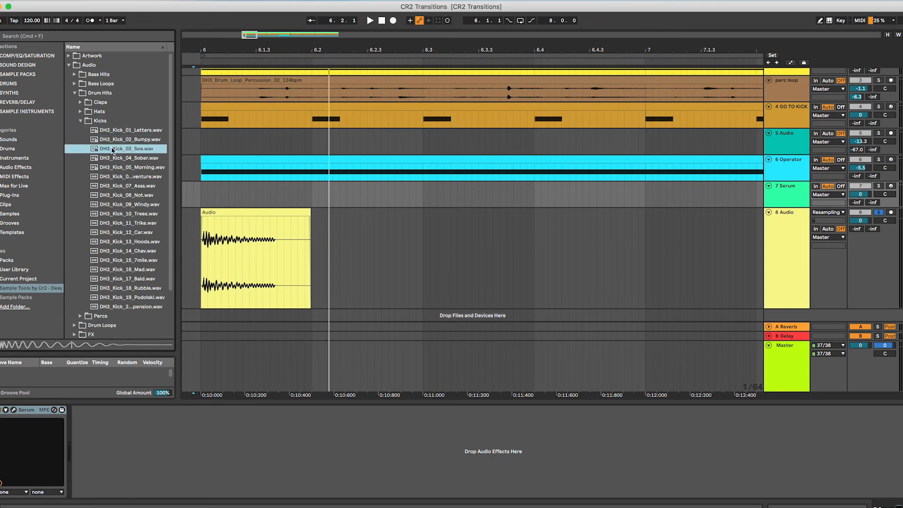
{"action": "left_click_drag", "start_coordinate": [114, 142], "coordinate": [211, 313]}
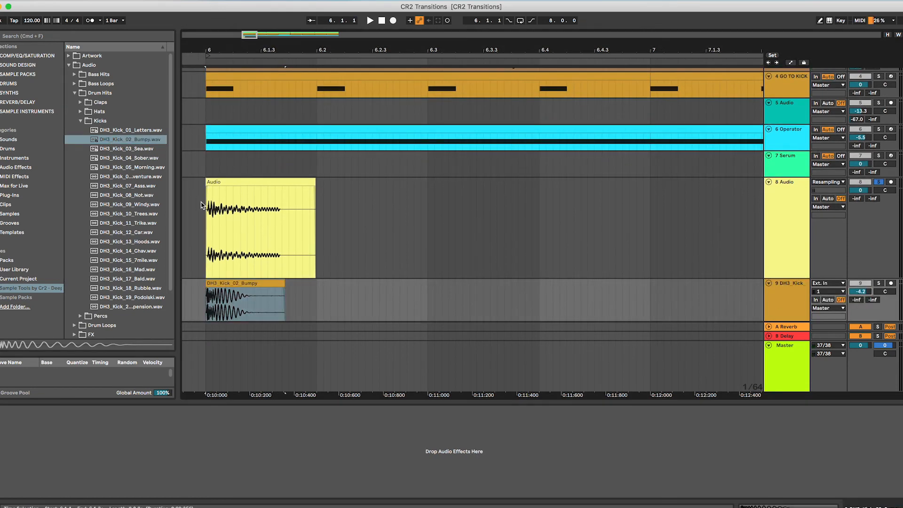
Step: Solo the new kick track with the impact, play both layers, and lower the kick's volume to -8.3 dB
{"action": "left_click", "coordinate": [201, 205]}
{"action": "left_click", "coordinate": [878, 283]}
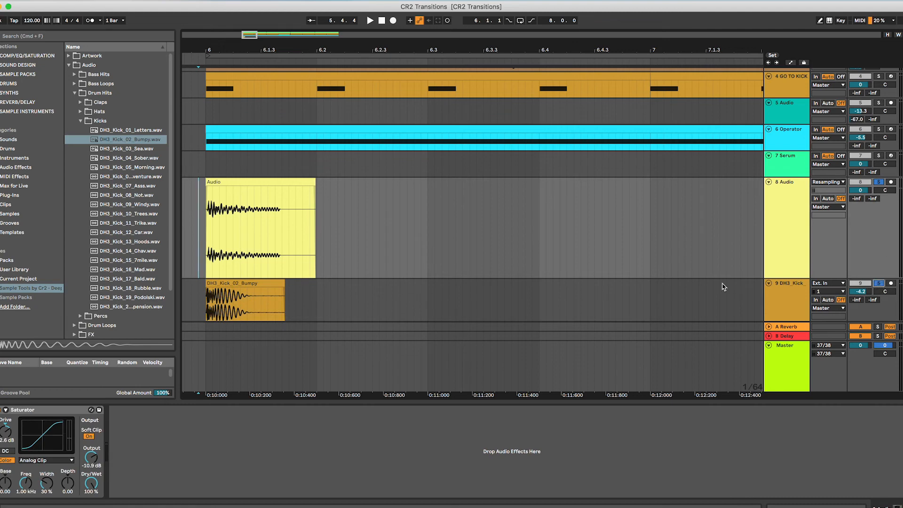
{"action": "key", "text": "space"}
{"action": "key", "text": "space"}
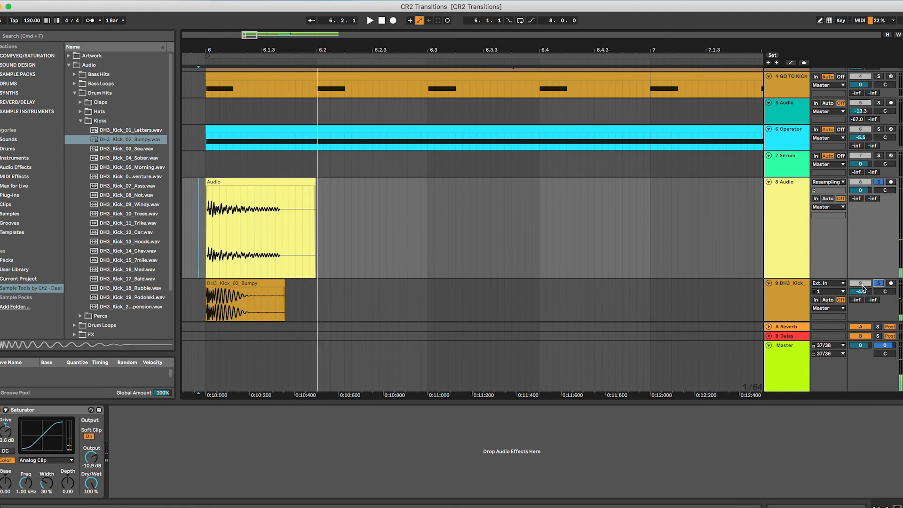
{"action": "left_click_drag", "start_coordinate": [862, 291], "coordinate": [863, 294]}
{"action": "key", "text": "space"}
{"action": "key", "text": "space"}
{"action": "key", "text": "space"}
{"action": "key", "text": "space"}
Step: Add Fog Convolver after Saturator on the 8 Audio track and show its Spaces impulse responses
{"action": "left_click", "coordinate": [303, 265]}
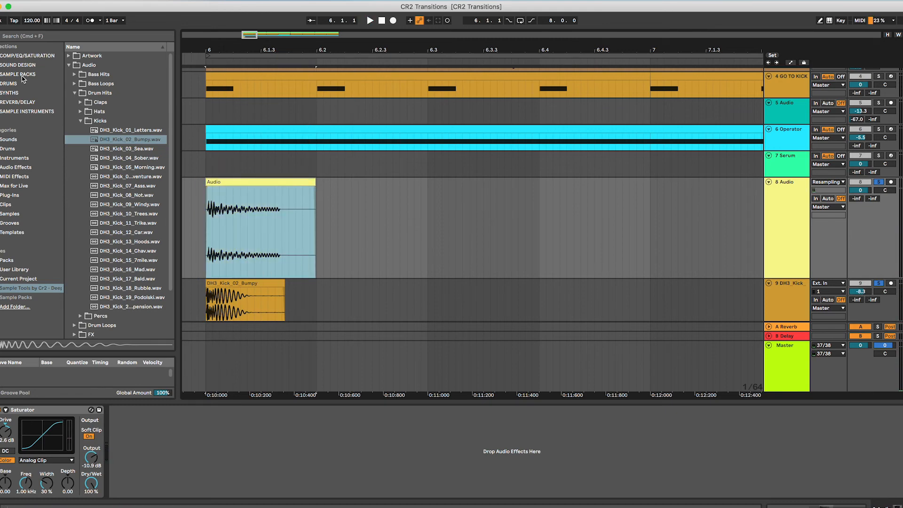
{"action": "left_click", "coordinate": [19, 102]}
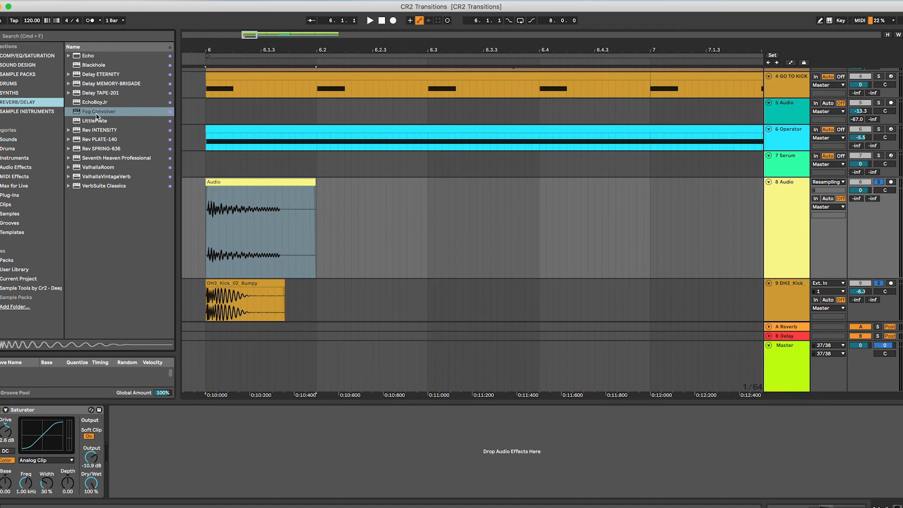
{"action": "left_click_drag", "start_coordinate": [98, 115], "coordinate": [796, 224]}
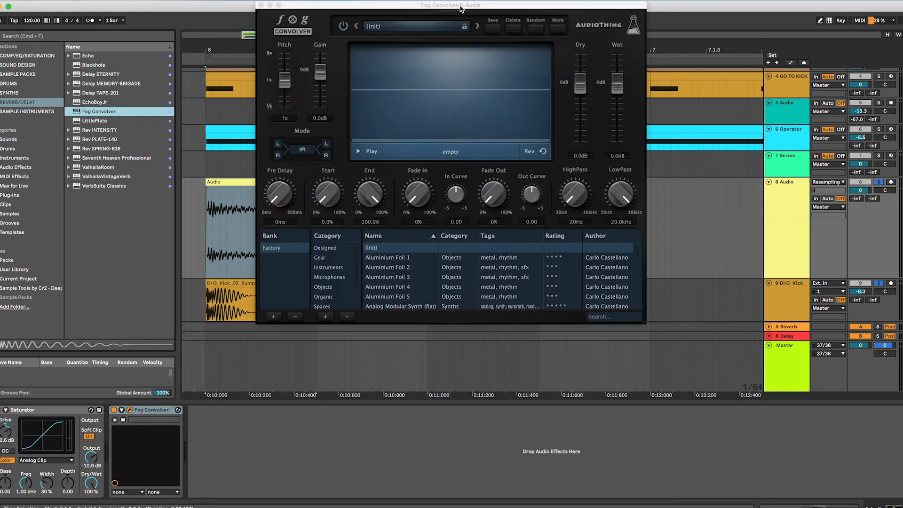
{"action": "left_click_drag", "start_coordinate": [461, 8], "coordinate": [465, 80]}
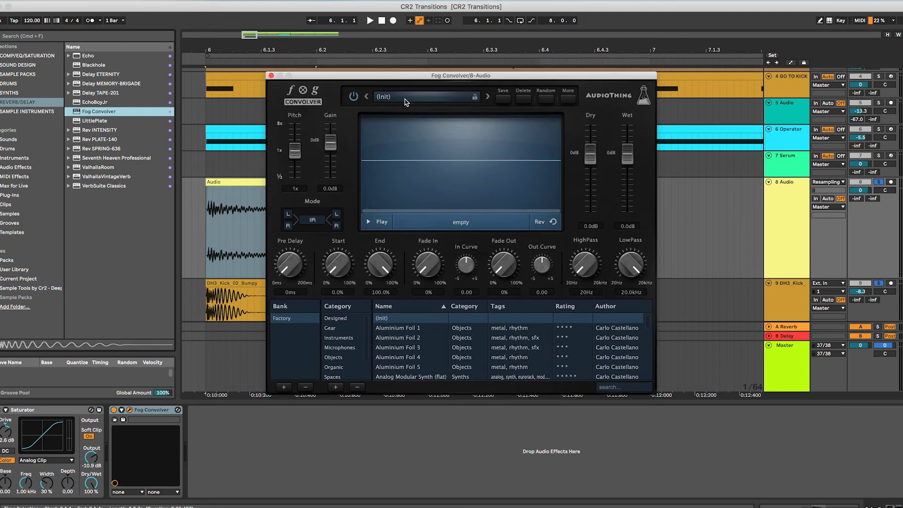
{"action": "scroll", "coordinate": [349, 359], "scroll_direction": "down", "scroll_amount": 2}
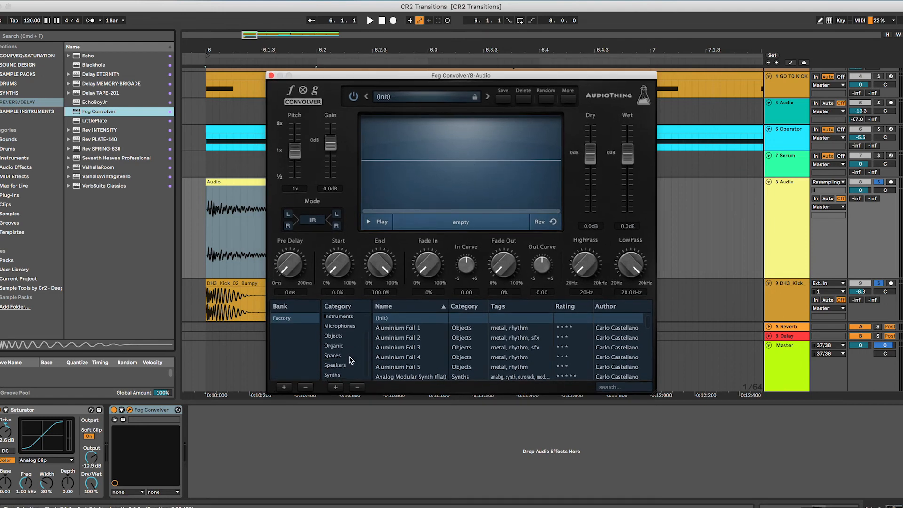
{"action": "left_click", "coordinate": [334, 355]}
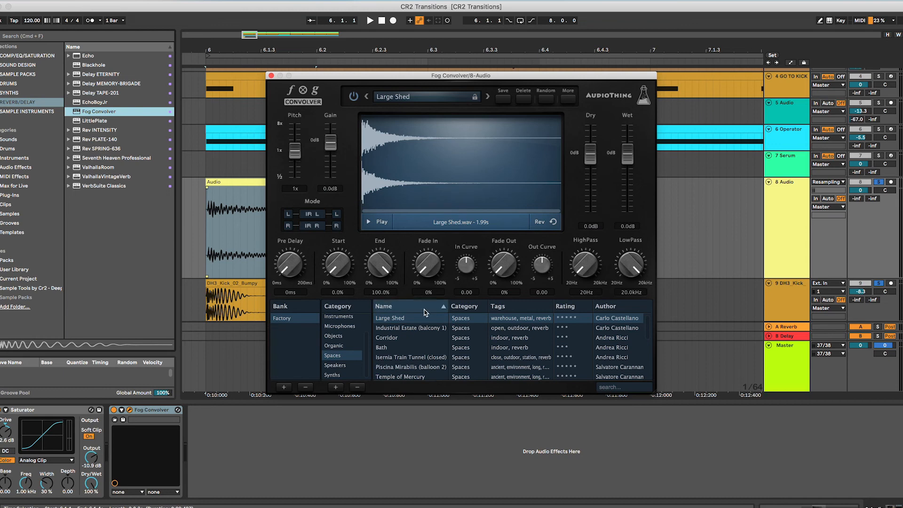
Step: Try the Industrial Estate (balcony 2) impulse response on the impact and play it from before bar 6
{"action": "scroll", "coordinate": [433, 352], "scroll_direction": "down", "scroll_amount": 3}
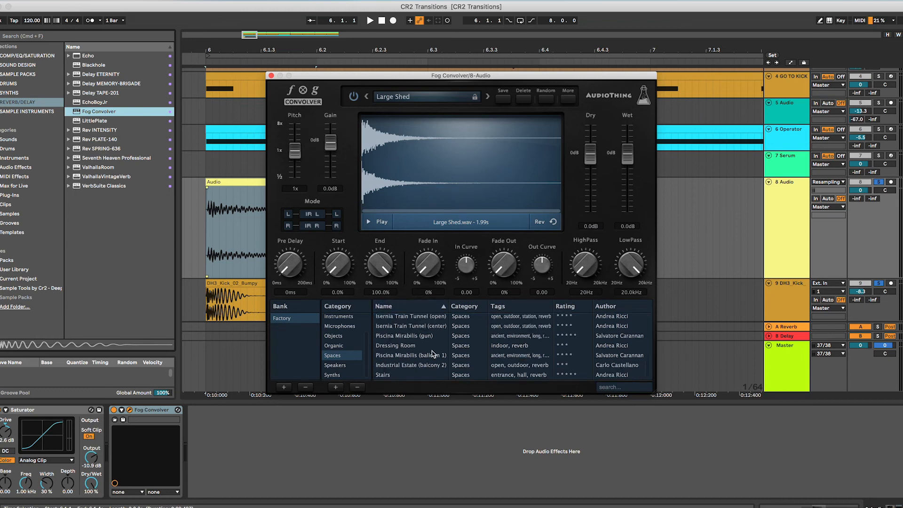
{"action": "left_click", "coordinate": [421, 367]}
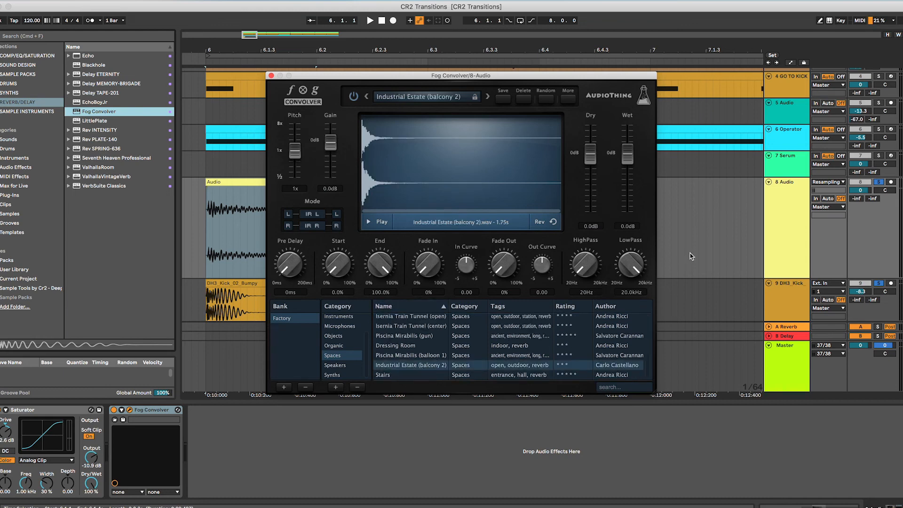
{"action": "left_click", "coordinate": [192, 213]}
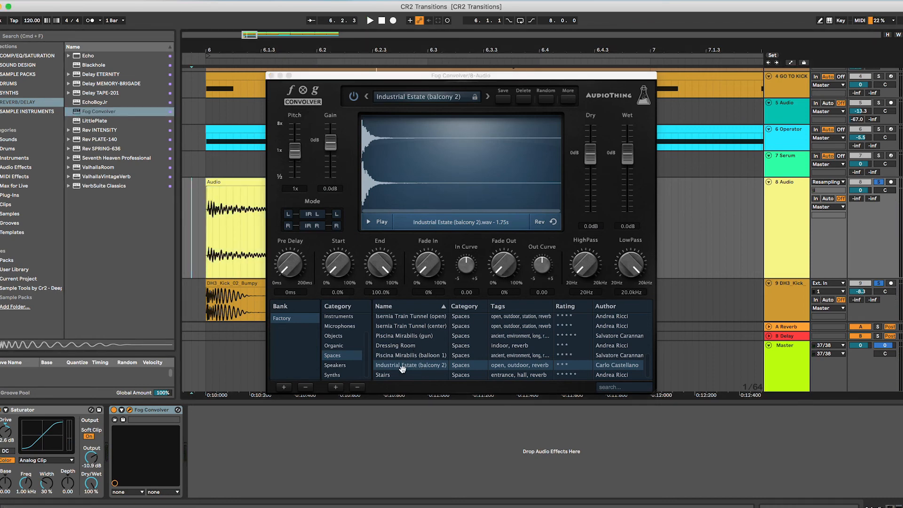
Step: Load the Large Hall impulse response in Fog Convolver and play the impact from just before bar 6
{"action": "scroll", "coordinate": [402, 369], "scroll_direction": "up", "scroll_amount": 5}
{"action": "scroll", "coordinate": [402, 353], "scroll_direction": "down", "scroll_amount": 1}
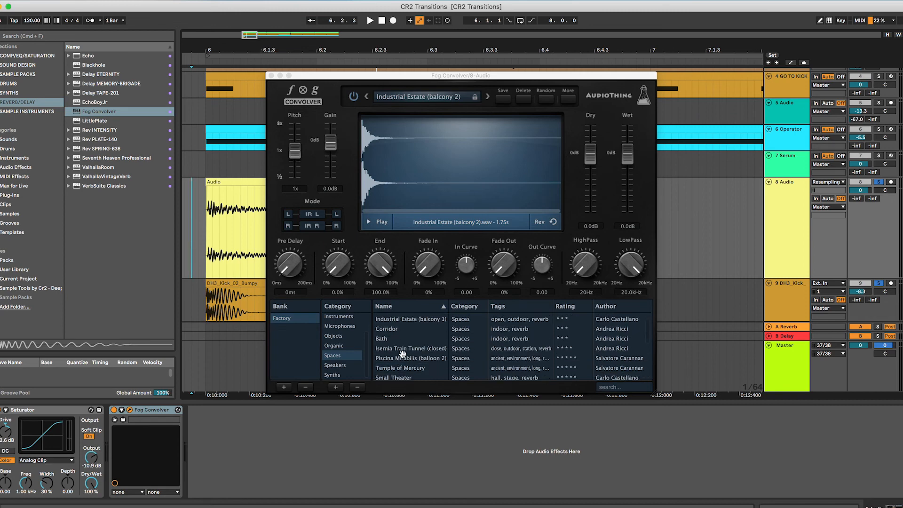
{"action": "scroll", "coordinate": [402, 354], "scroll_direction": "down", "scroll_amount": 3}
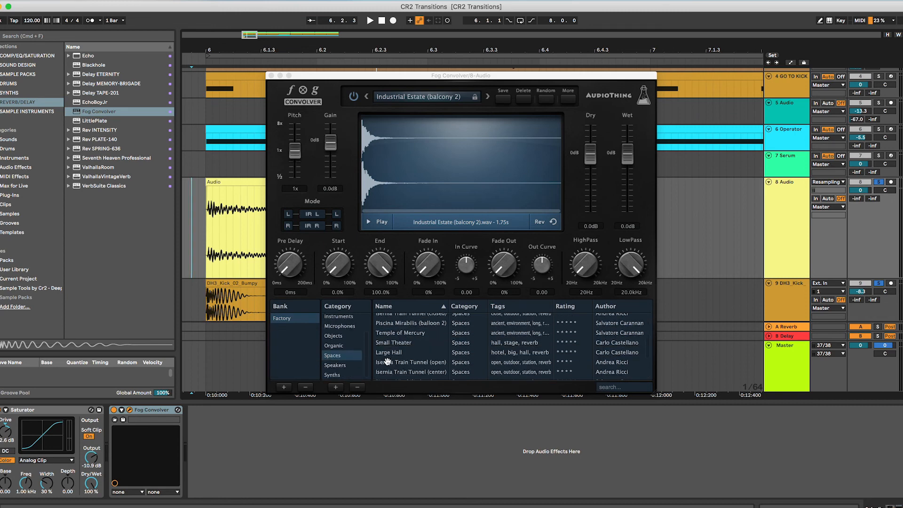
{"action": "left_click", "coordinate": [410, 354]}
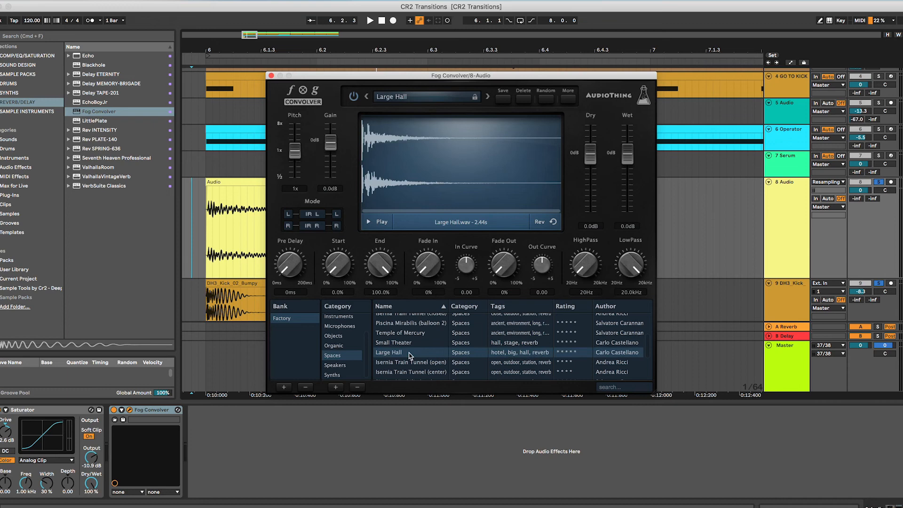
{"action": "left_click", "coordinate": [202, 235]}
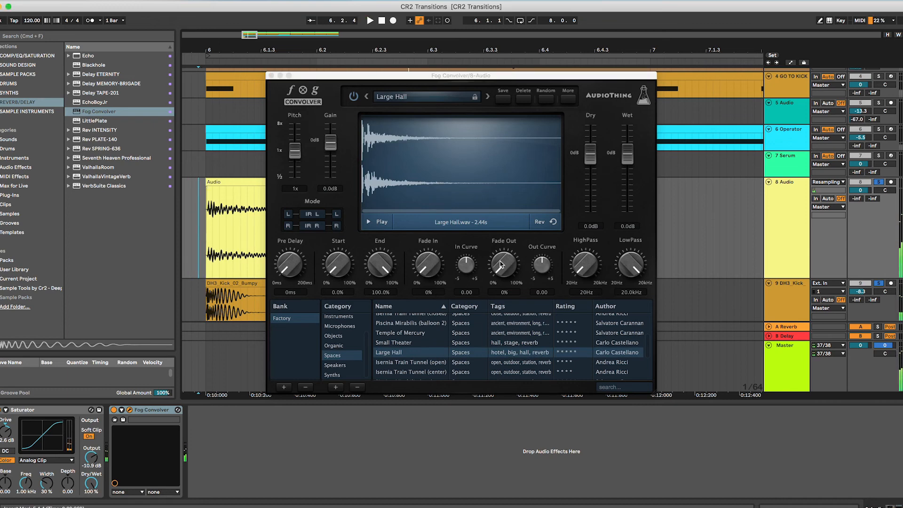
Step: Set the convolver's Fade Out to 68% and HighPass to 130 Hz, and close the plug-in window
{"action": "left_click_drag", "start_coordinate": [511, 261], "coordinate": [539, 212]}
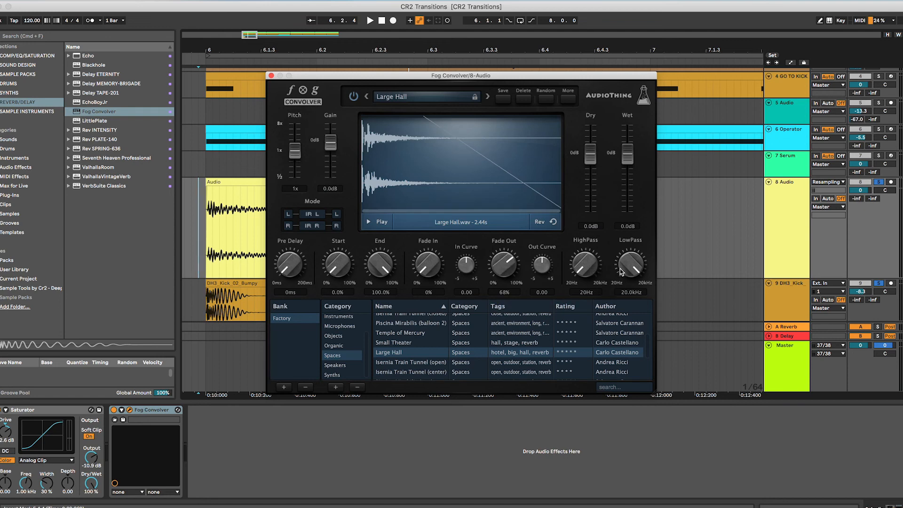
{"action": "left_click_drag", "start_coordinate": [591, 267], "coordinate": [595, 239]}
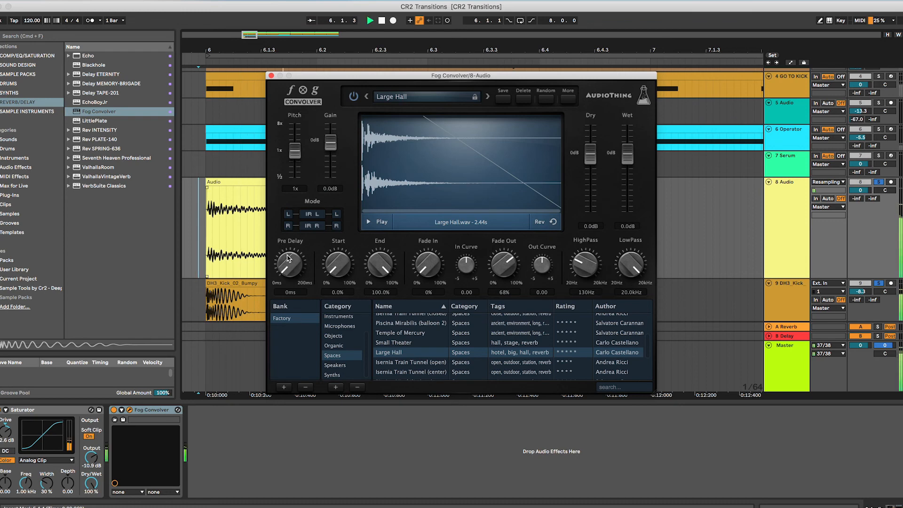
{"action": "left_click", "coordinate": [271, 75]}
Step: Raise the DH3_Kick track's volume to -6.8 dB and fold the 8 Audio track
{"action": "left_click", "coordinate": [266, 214]}
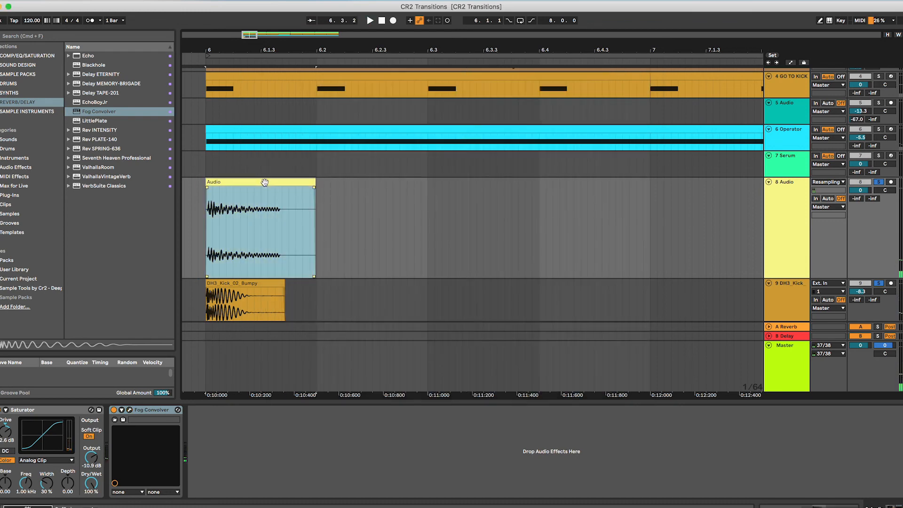
{"action": "left_click", "coordinate": [266, 286]}
{"action": "left_click_drag", "start_coordinate": [860, 291], "coordinate": [860, 284]}
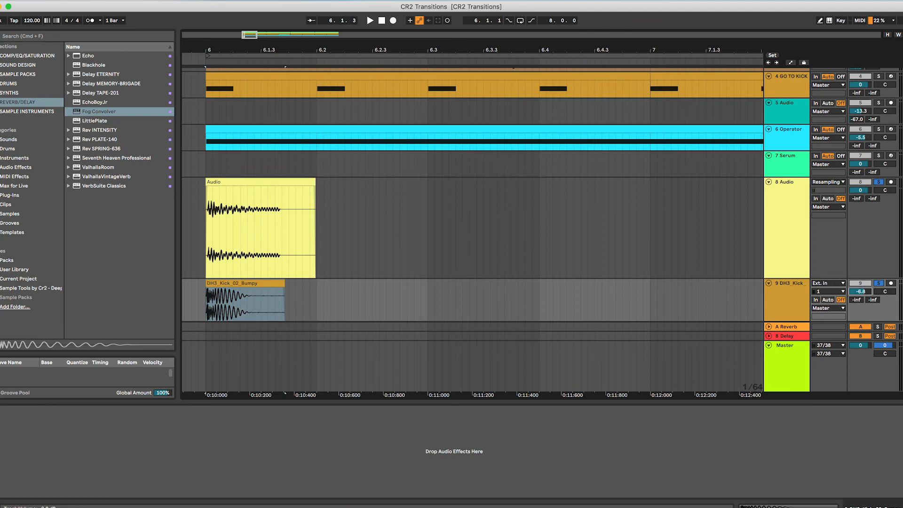
{"action": "left_click", "coordinate": [804, 225]}
{"action": "left_click", "coordinate": [768, 182]}
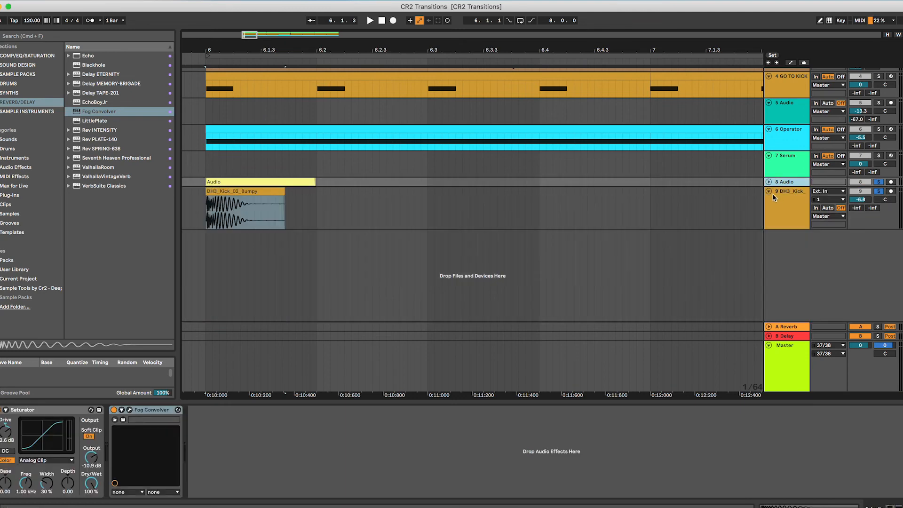
Step: Insert a new audio track below the DH3_Kick track and unfold the impact and kick tracks
{"action": "left_click", "coordinate": [771, 192]}
{"action": "left_click", "coordinate": [788, 268]}
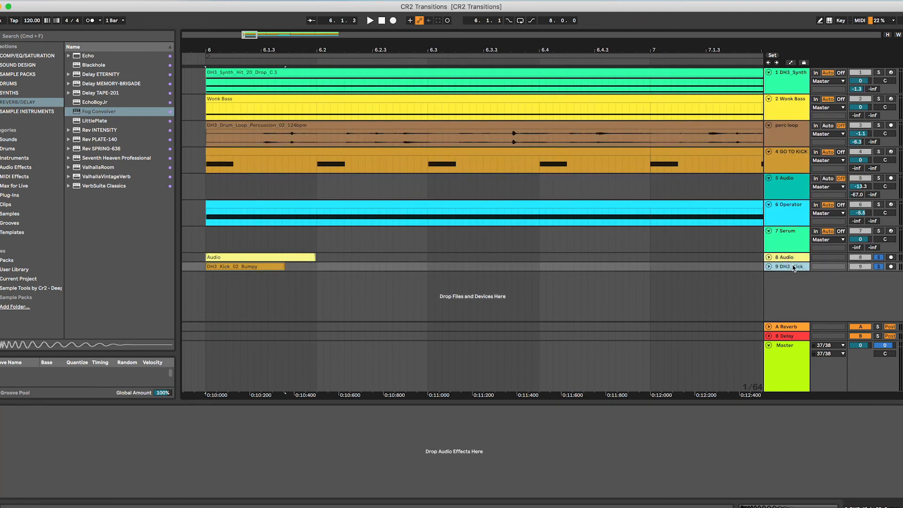
{"action": "right_click", "coordinate": [839, 296]}
{"action": "left_click", "coordinate": [851, 299]}
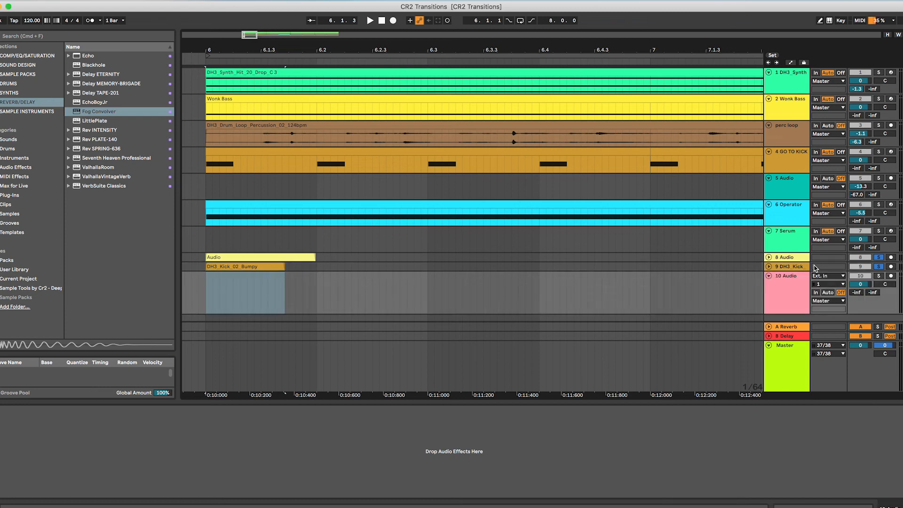
{"action": "left_click", "coordinate": [768, 266]}
{"action": "left_click", "coordinate": [768, 257]}
{"action": "scroll", "coordinate": [809, 266], "scroll_direction": "down", "scroll_amount": 5}
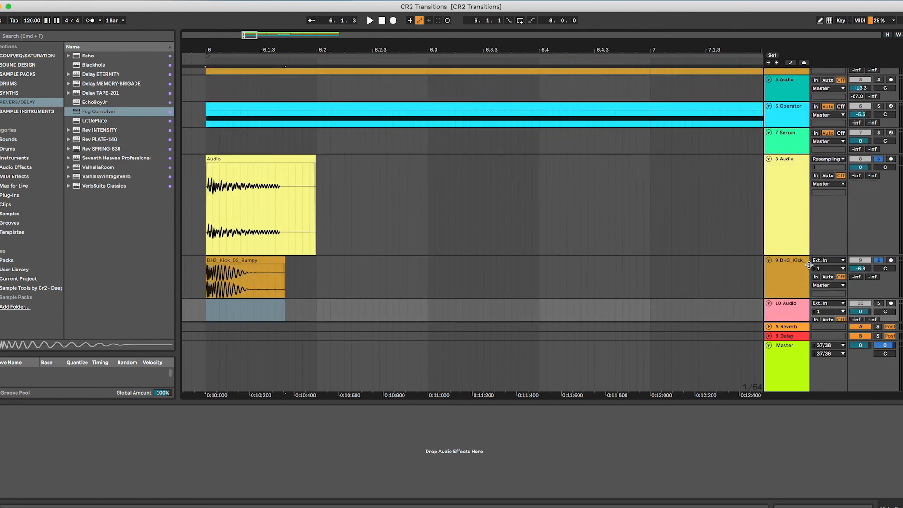
{"action": "left_click", "coordinate": [820, 250]}
{"action": "left_click", "coordinate": [820, 249]}
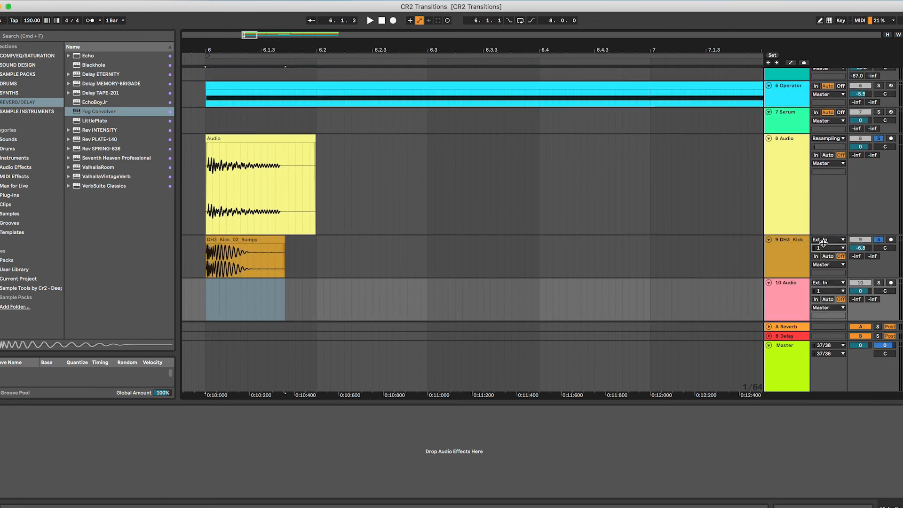
{"action": "scroll", "coordinate": [822, 310], "scroll_direction": "down", "scroll_amount": 1}
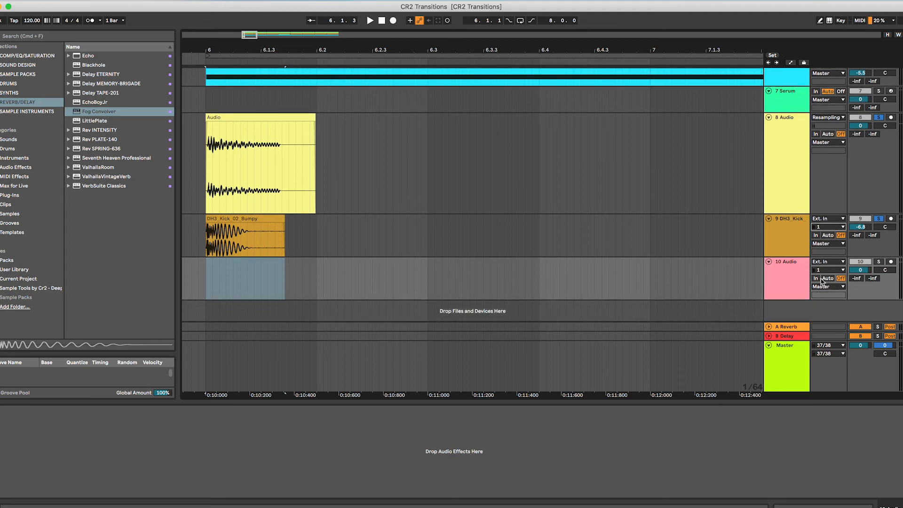
Step: Set the input of the 10 Audio track to Resampling
{"action": "left_click", "coordinate": [825, 270]}
{"action": "left_click", "coordinate": [825, 272]}
{"action": "left_click", "coordinate": [826, 262]}
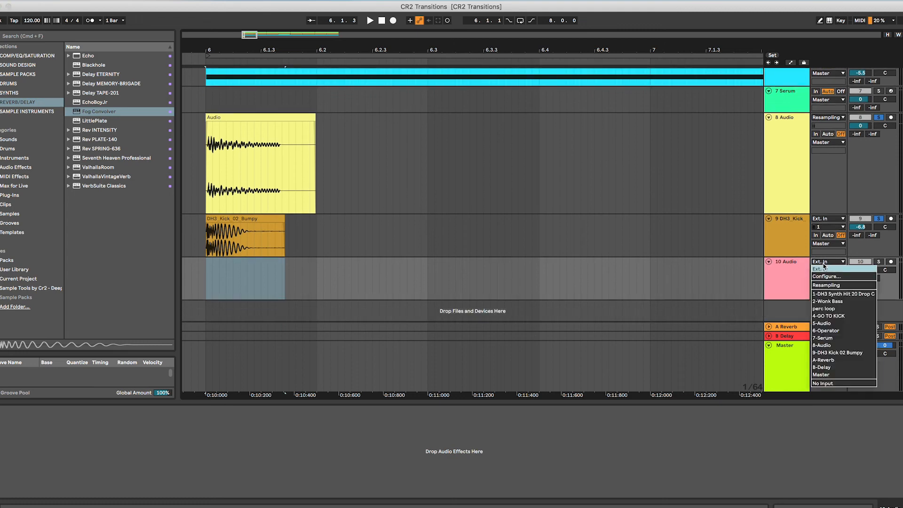
{"action": "left_click", "coordinate": [827, 285]}
Step: Route the outputs of the DH3_Kick and 8 Audio tracks to 10-Audio
{"action": "left_click", "coordinate": [823, 229]}
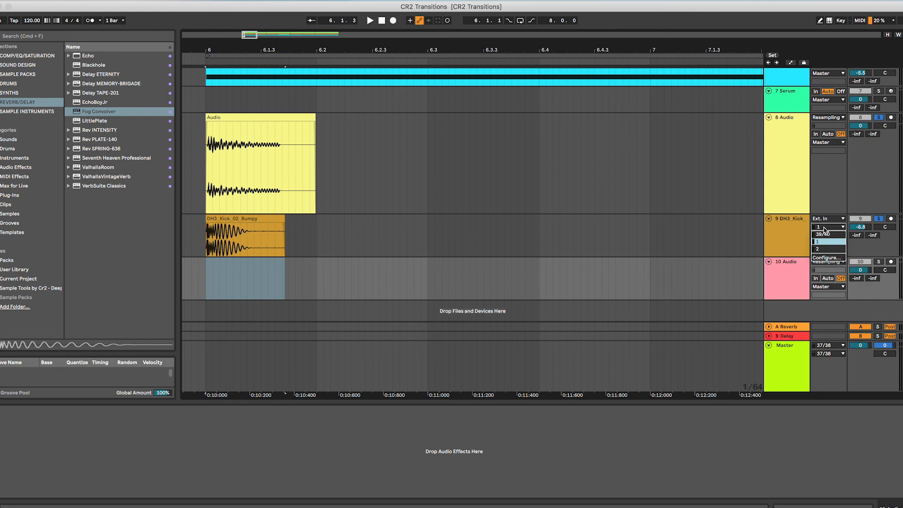
{"action": "left_click", "coordinate": [827, 221]}
{"action": "left_click", "coordinate": [824, 242]}
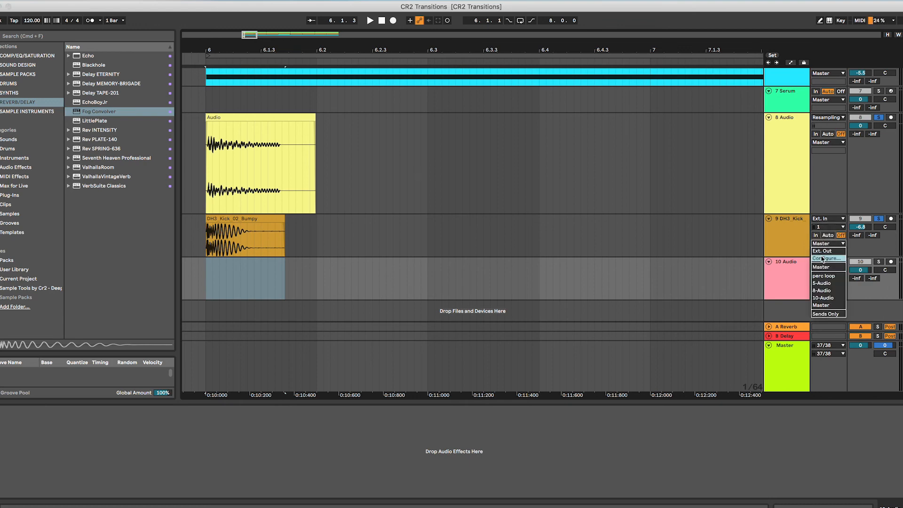
{"action": "left_click", "coordinate": [827, 299]}
{"action": "left_click", "coordinate": [827, 143]}
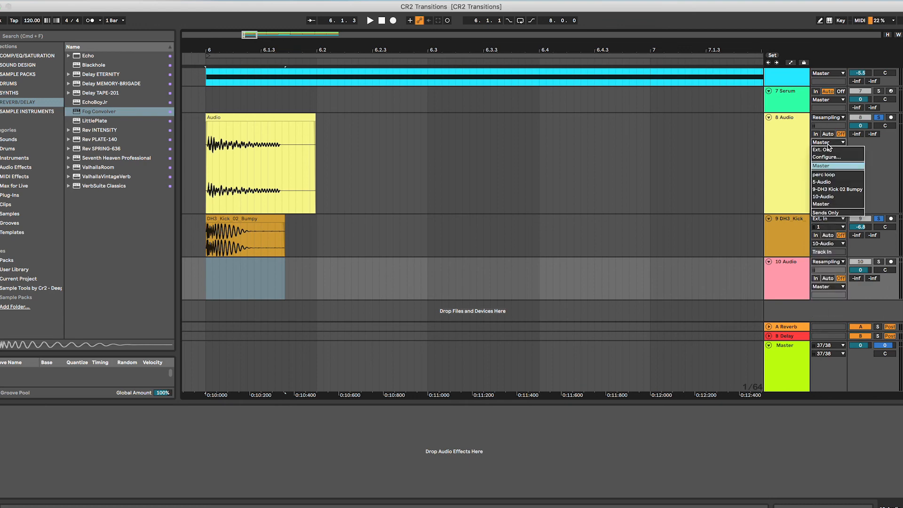
{"action": "left_click", "coordinate": [831, 193]}
Step: Arm the 10 Audio track and record the layered impact from just before bar 6 until its tail ends
{"action": "left_click", "coordinate": [188, 138]}
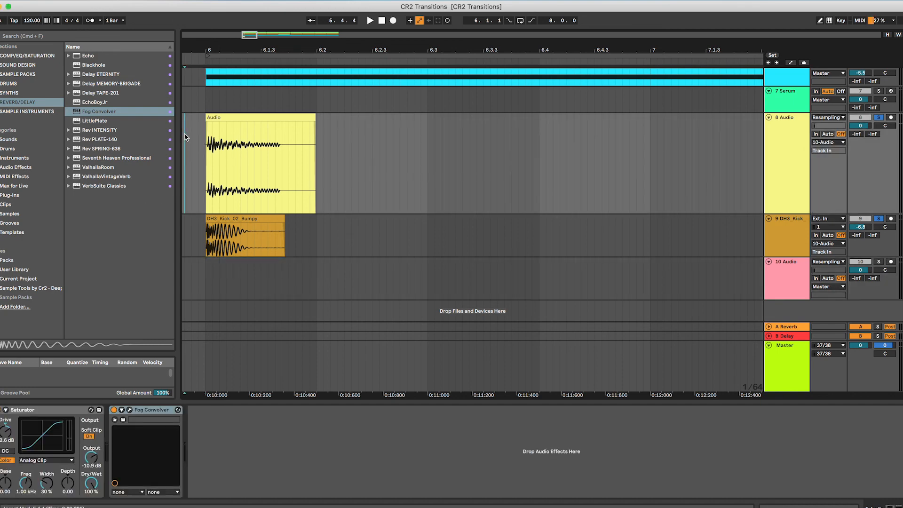
{"action": "left_click", "coordinate": [891, 261]}
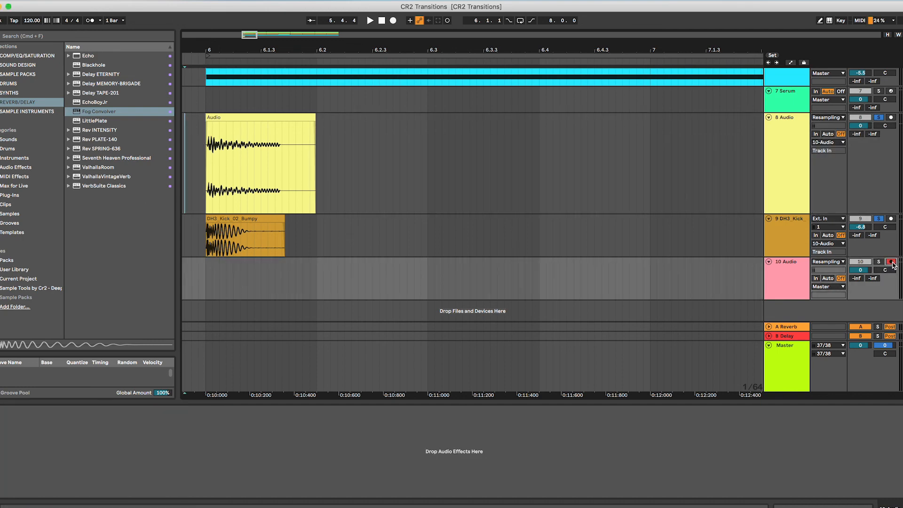
{"action": "key", "text": "F9"}
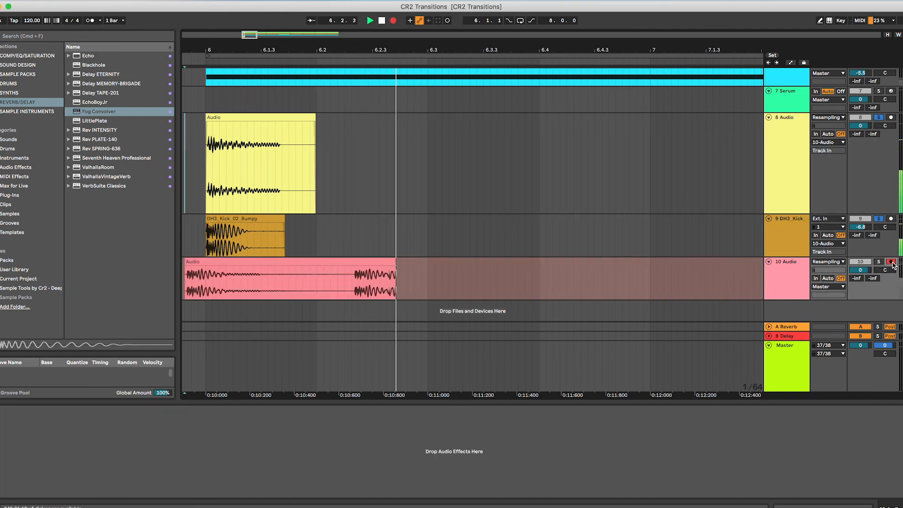
{"action": "scroll", "coordinate": [447, 329], "scroll_direction": "down", "scroll_amount": 5}
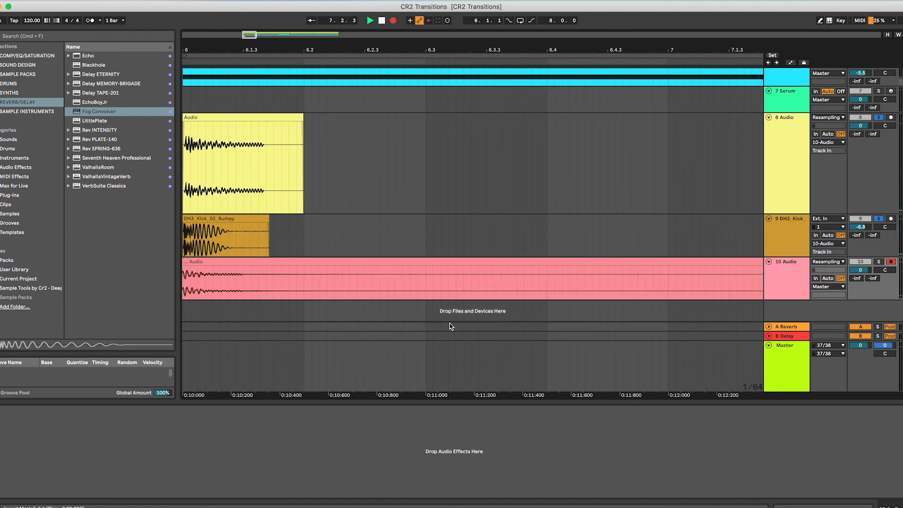
{"action": "key", "text": "space"}
Step: Delete the DH3_Kick track and the original impact track, and disarm the resampled audio track
{"action": "left_click", "coordinate": [809, 242]}
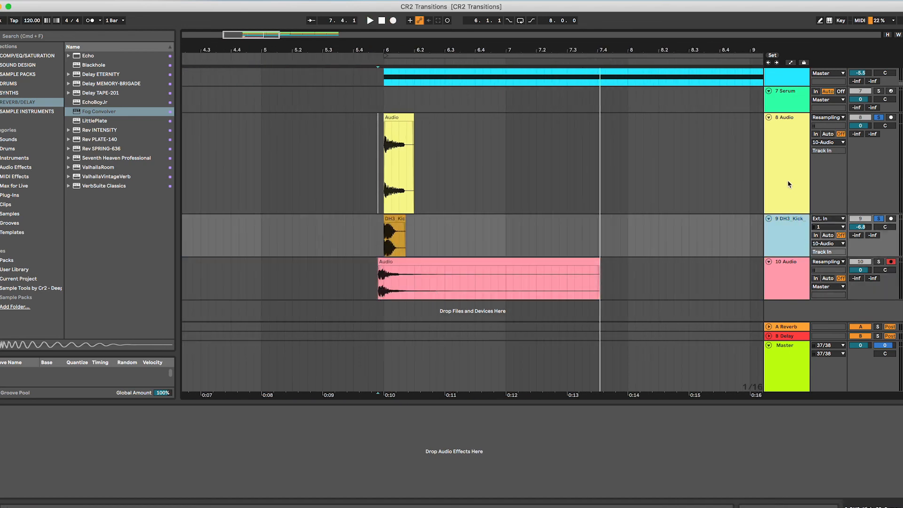
{"action": "key", "text": "Delete"}
{"action": "left_click", "coordinate": [786, 163]}
{"action": "key", "text": "Delete"}
{"action": "left_click", "coordinate": [890, 257]}
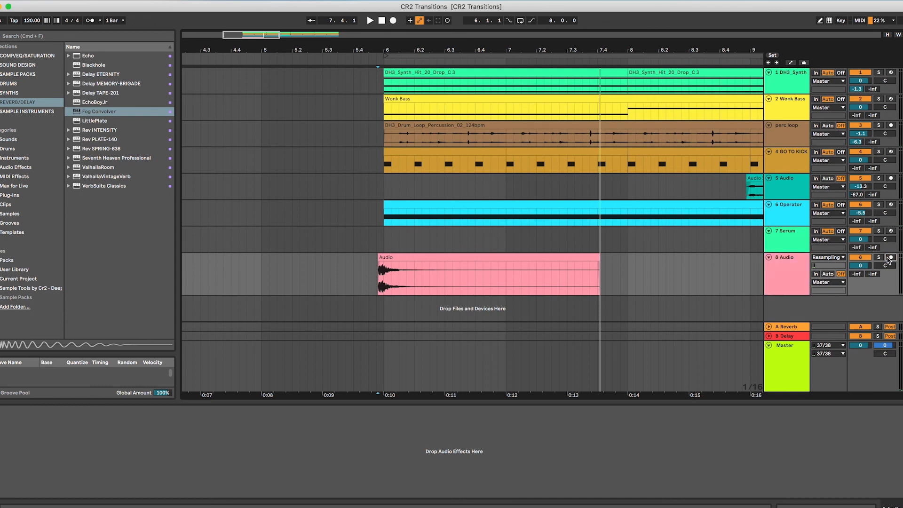
Step: Solo the resampled impact track and play it from beat 5.4
{"action": "left_click", "coordinate": [879, 257]}
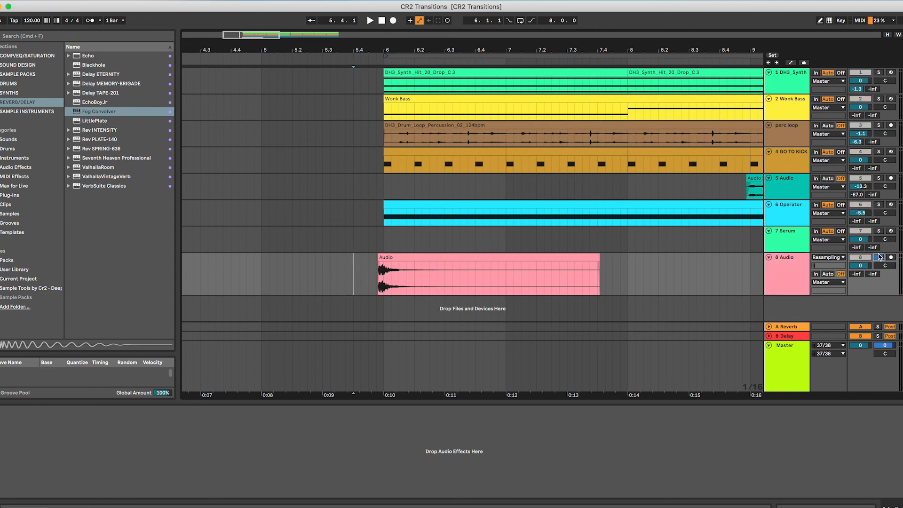
{"action": "key", "text": "space"}
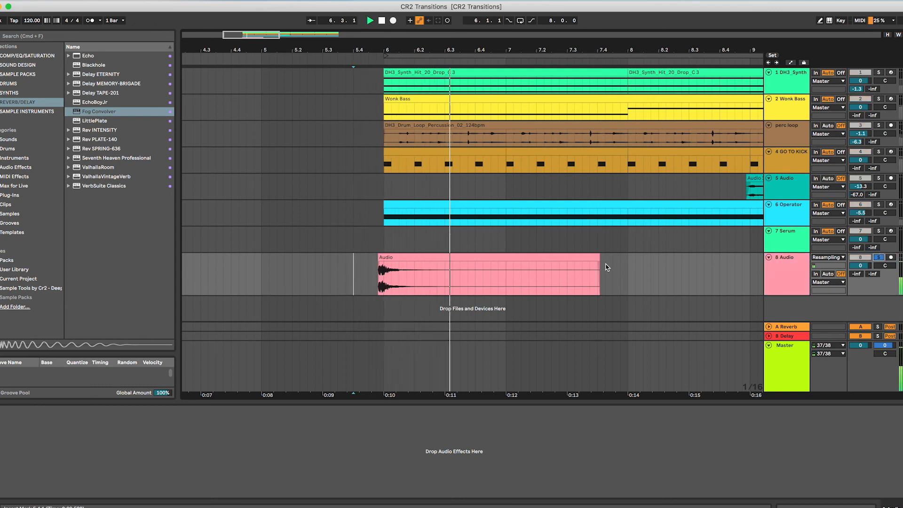
{"action": "key", "text": "space"}
Step: Move the resampled impact clip to bar 6 and remove the silence before its attack so it hits on the bar line
{"action": "scroll", "coordinate": [412, 268], "scroll_direction": "up", "scroll_amount": 2}
{"action": "scroll", "coordinate": [413, 267], "scroll_direction": "up", "scroll_amount": 2}
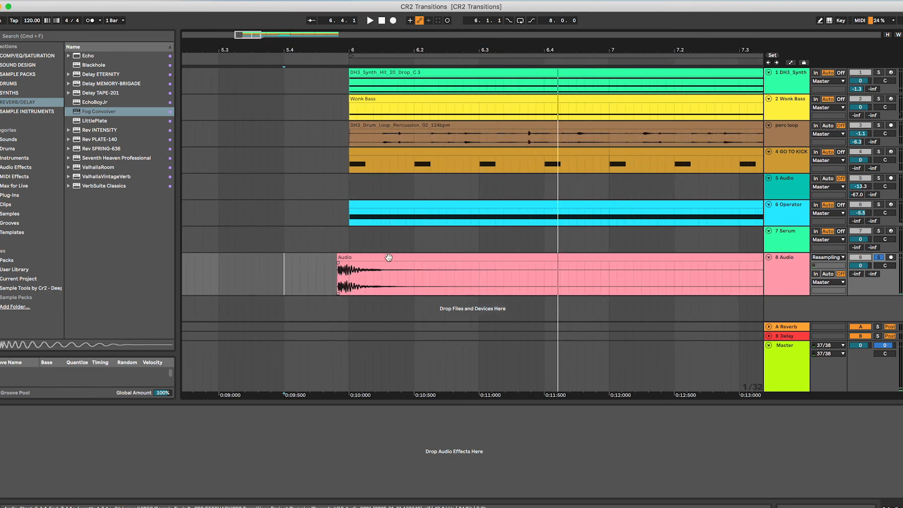
{"action": "left_click", "coordinate": [367, 260]}
{"action": "left_click_drag", "start_coordinate": [370, 266], "coordinate": [381, 264]}
{"action": "scroll", "coordinate": [335, 262], "scroll_direction": "up", "scroll_amount": 3}
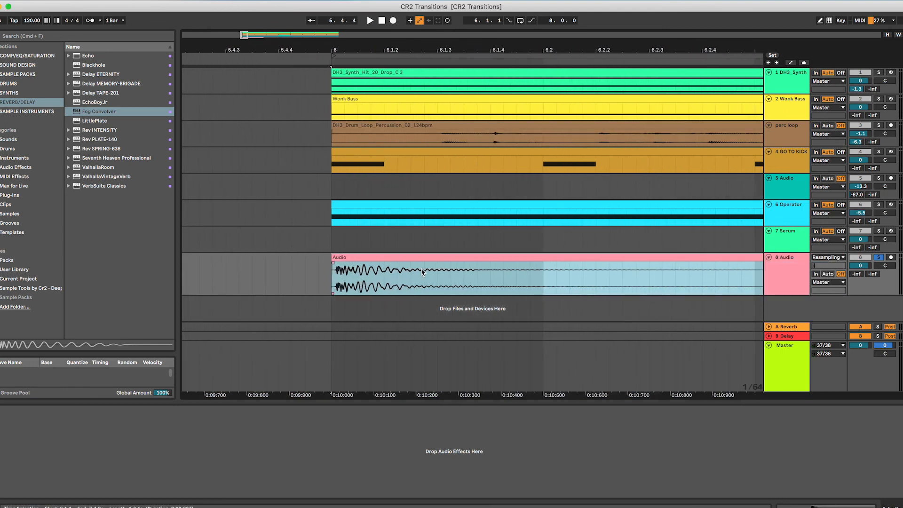
{"action": "scroll", "coordinate": [422, 272], "scroll_direction": "up", "scroll_amount": 3}
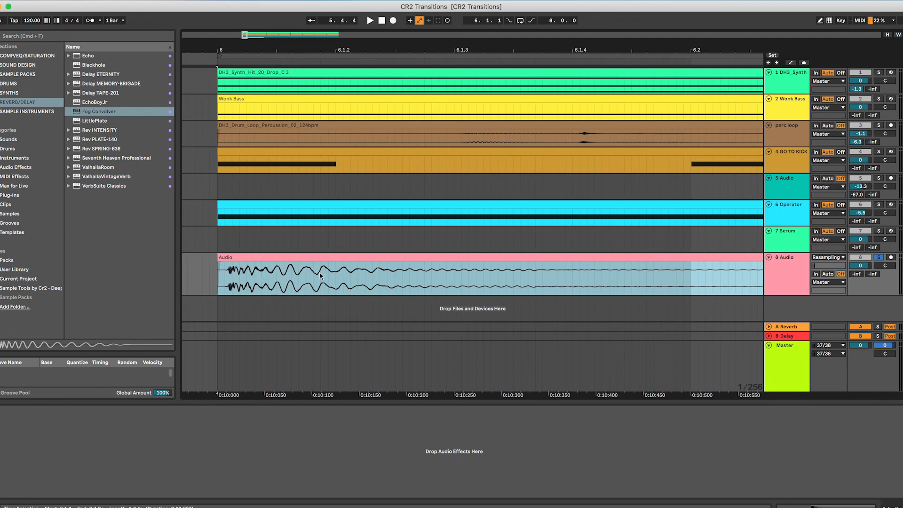
{"action": "scroll", "coordinate": [229, 279], "scroll_direction": "up", "scroll_amount": 2}
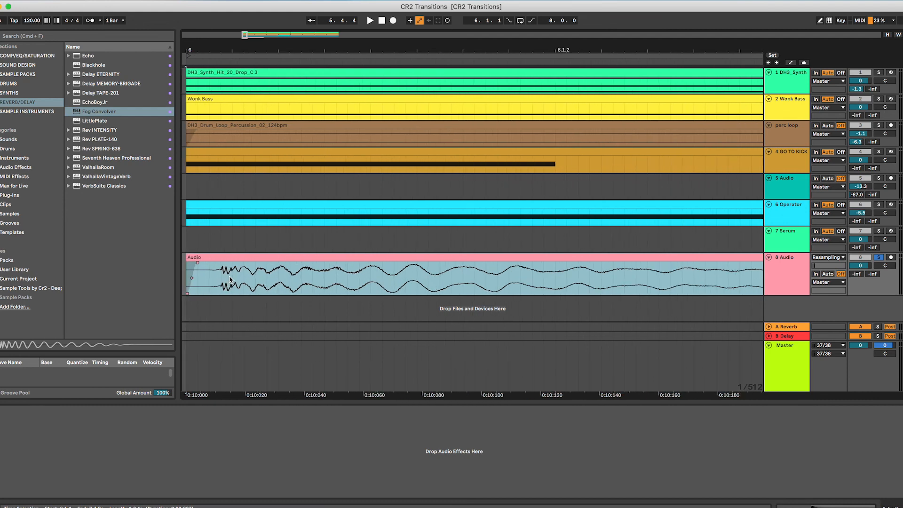
{"action": "scroll", "coordinate": [242, 278], "scroll_direction": "down", "scroll_amount": 2}
{"action": "left_click_drag", "start_coordinate": [246, 258], "coordinate": [218, 263]}
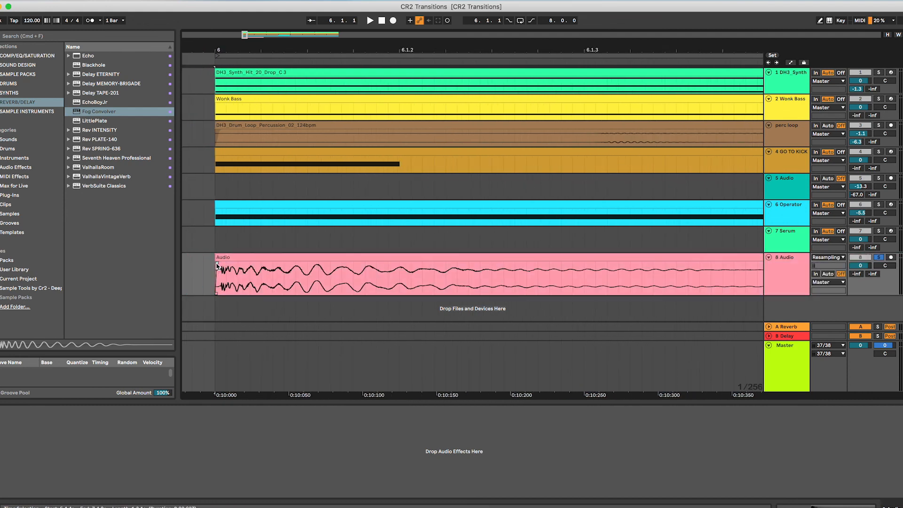
{"action": "scroll", "coordinate": [231, 266], "scroll_direction": "up", "scroll_amount": 2}
{"action": "scroll", "coordinate": [232, 267], "scroll_direction": "down", "scroll_amount": 6}
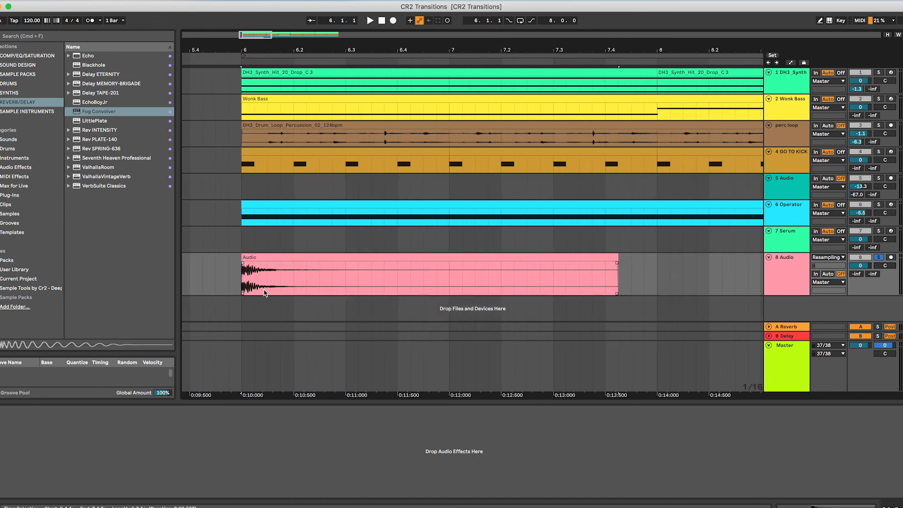
Step: Add a long fade-out to the impact clip, starting shortly after its attack and running to the clip's end
{"action": "left_click_drag", "start_coordinate": [599, 263], "coordinate": [288, 262]}
{"action": "scroll", "coordinate": [409, 242], "scroll_direction": "down", "scroll_amount": 3}
{"action": "scroll", "coordinate": [464, 248], "scroll_direction": "down", "scroll_amount": 2}
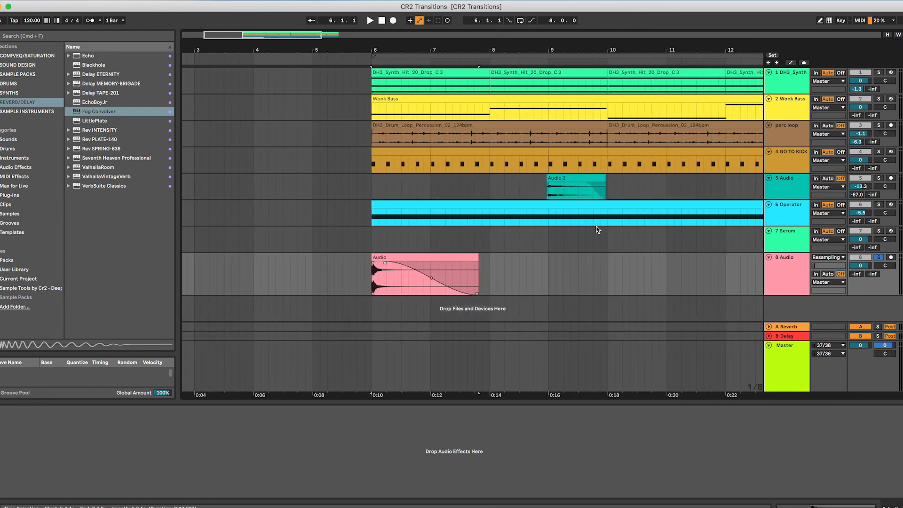
Step: Unsolo the 8 Audio track, mute the Operator, Serum and 8 Audio tracks, and fit the arrangement to the view
{"action": "left_click", "coordinate": [878, 257]}
{"action": "left_click", "coordinate": [861, 205]}
{"action": "left_click", "coordinate": [860, 231]}
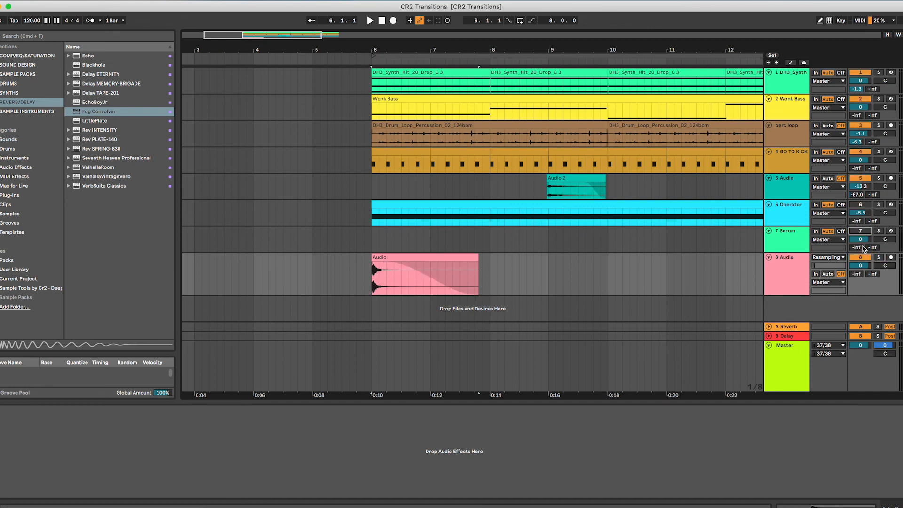
{"action": "left_click", "coordinate": [861, 257]}
{"action": "key", "text": "h"}
{"action": "key", "text": "w"}
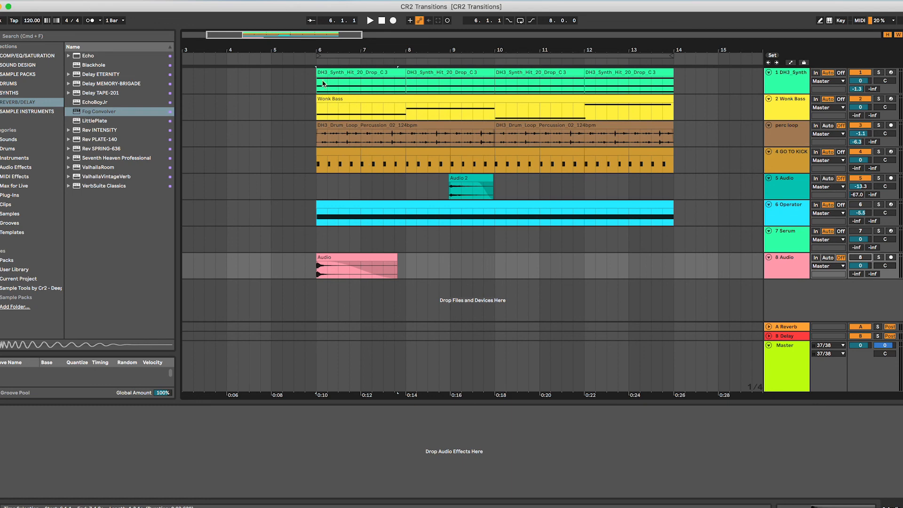
Step: Play the loop from bar 6 and lower the 8 Audio track's volume to -5.8 dB
{"action": "key", "text": "space"}
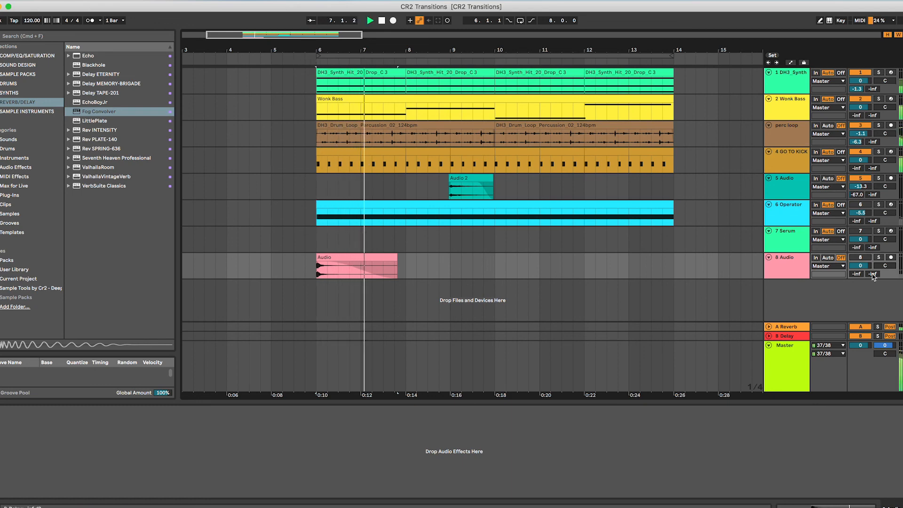
{"action": "left_click_drag", "start_coordinate": [861, 266], "coordinate": [861, 278]}
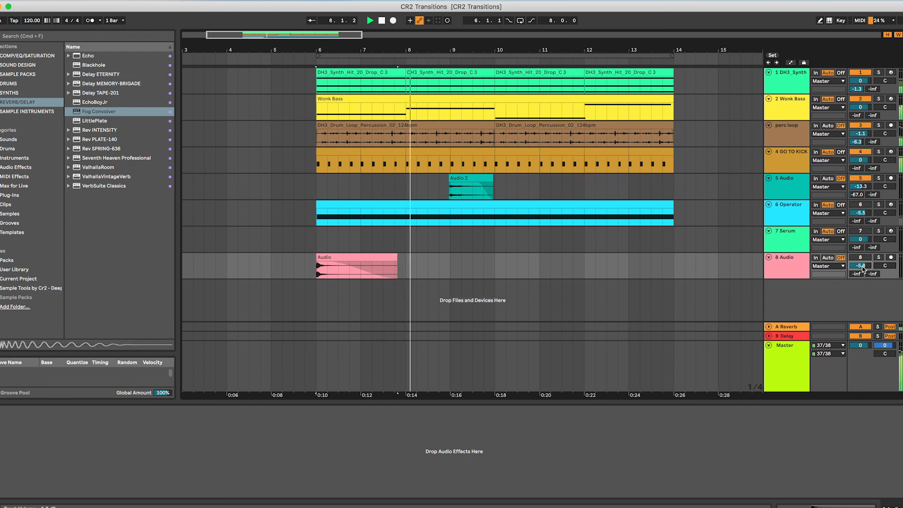
{"action": "key", "text": "space"}
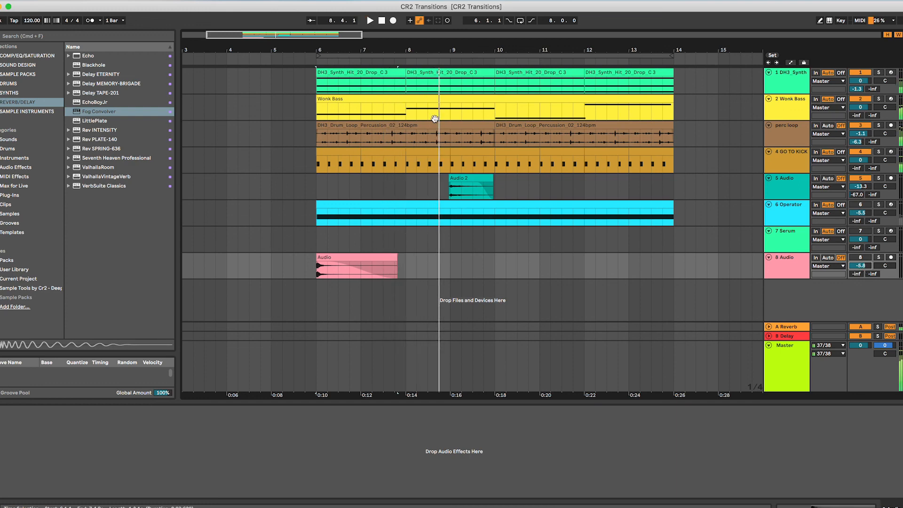
{"action": "left_click", "coordinate": [310, 64]}
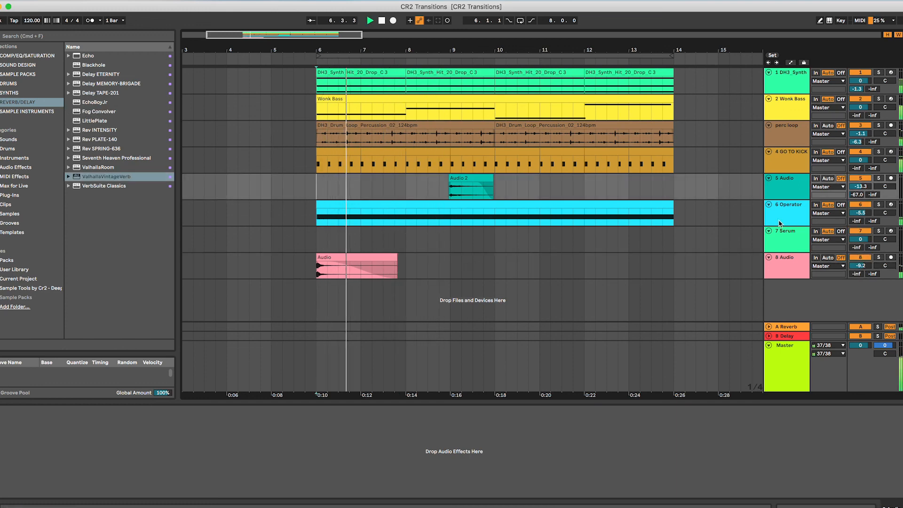
Step: Stop playback and move the impact clip to bar 14, directly after the loop's end
{"action": "left_click", "coordinate": [345, 258]}
{"action": "key", "text": "space"}
{"action": "left_click", "coordinate": [346, 258]}
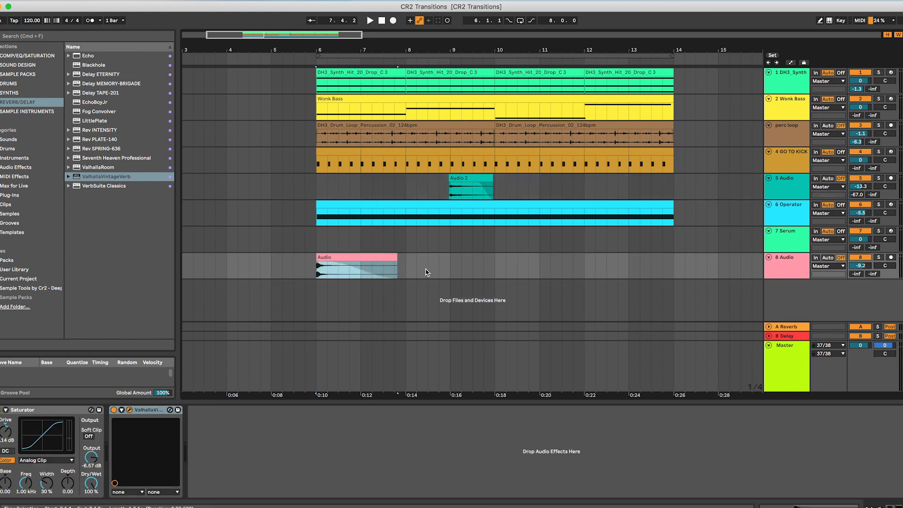
{"action": "left_click_drag", "start_coordinate": [364, 257], "coordinate": [713, 258]}
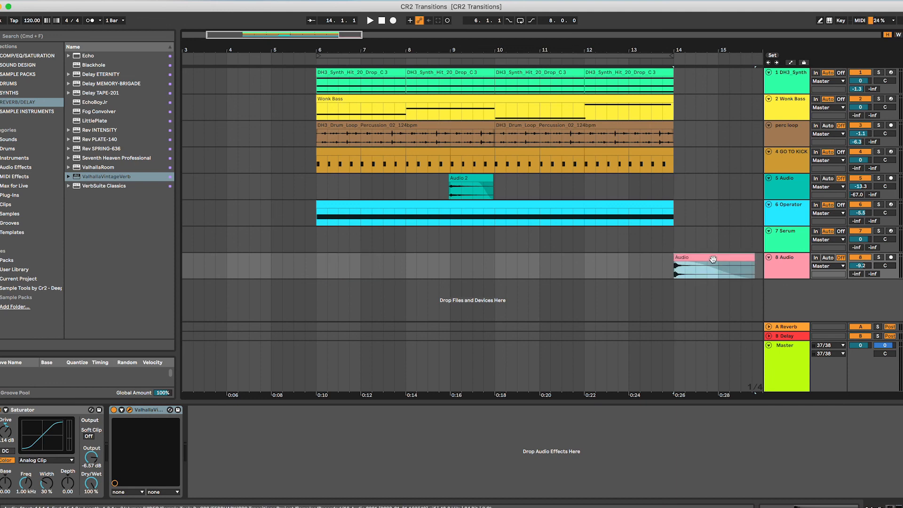
Step: Duplicate the impact track, reverse the duplicated clip and place it ahead of bar 14
{"action": "key", "text": "super+d"}
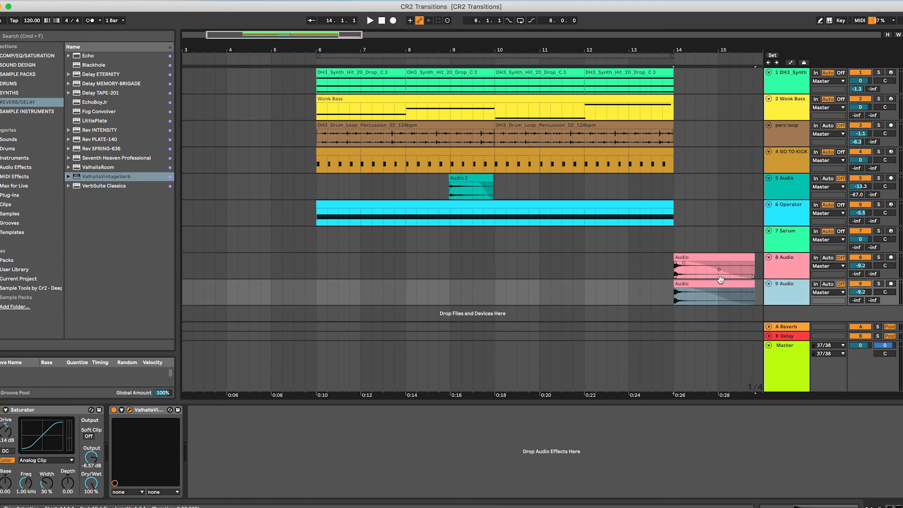
{"action": "key", "text": "r"}
{"action": "left_click_drag", "start_coordinate": [733, 283], "coordinate": [655, 292]}
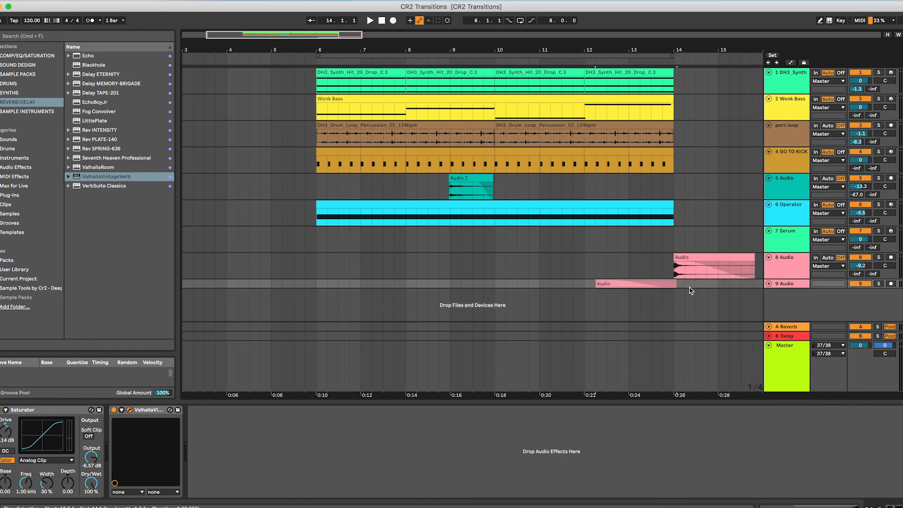
Step: Align the peak of the reversed impact on the 9 Audio track with the bar 14 line
{"action": "scroll", "coordinate": [691, 290], "scroll_direction": "up", "scroll_amount": 1}
{"action": "scroll", "coordinate": [690, 290], "scroll_direction": "down", "scroll_amount": 3}
{"action": "scroll", "coordinate": [539, 304], "scroll_direction": "up", "scroll_amount": 6}
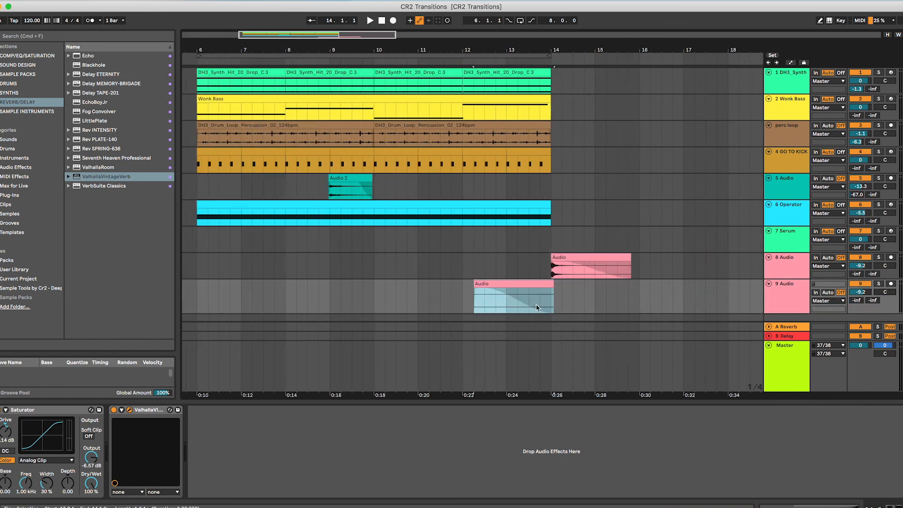
{"action": "scroll", "coordinate": [585, 302], "scroll_direction": "up", "scroll_amount": 10}
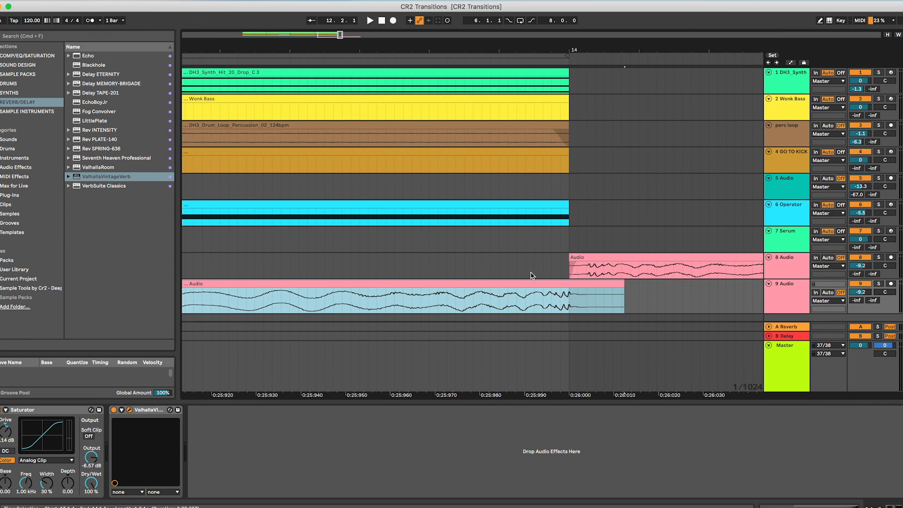
{"action": "scroll", "coordinate": [522, 273], "scroll_direction": "up", "scroll_amount": 3}
{"action": "scroll", "coordinate": [522, 273], "scroll_direction": "up", "scroll_amount": 4}
{"action": "scroll", "coordinate": [522, 273], "scroll_direction": "down", "scroll_amount": 3}
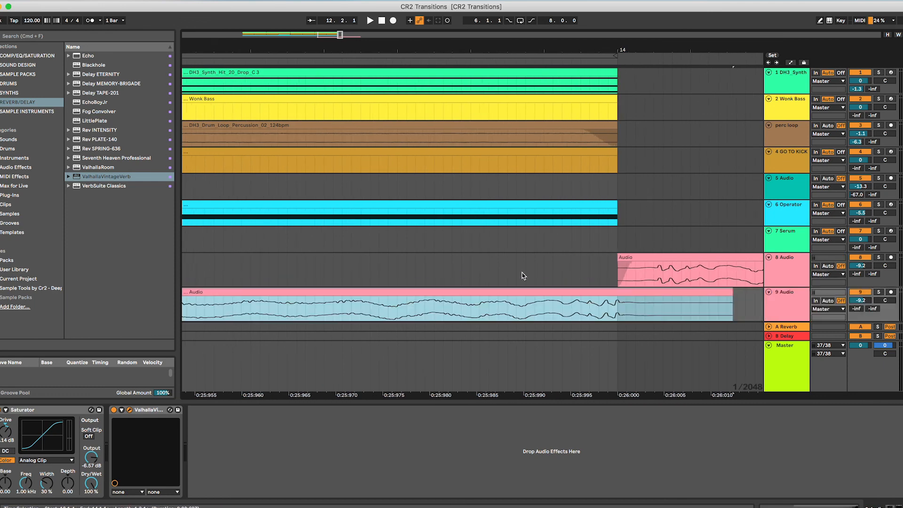
{"action": "scroll", "coordinate": [522, 273], "scroll_direction": "up", "scroll_amount": 5}
{"action": "scroll", "coordinate": [522, 275], "scroll_direction": "down", "scroll_amount": 12}
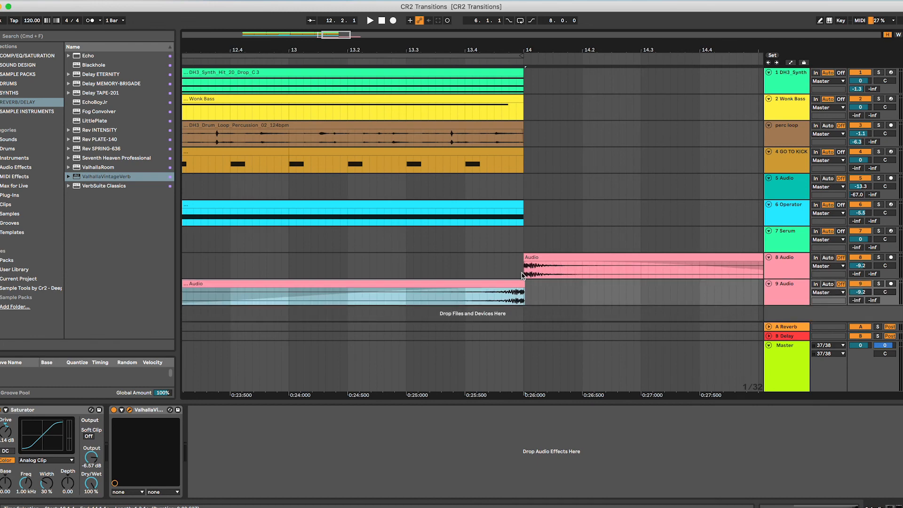
Step: Play the arrangement from bar 12 to hear the reversed impact leading into the hit
{"action": "left_click", "coordinate": [551, 248]}
{"action": "key", "text": "space"}
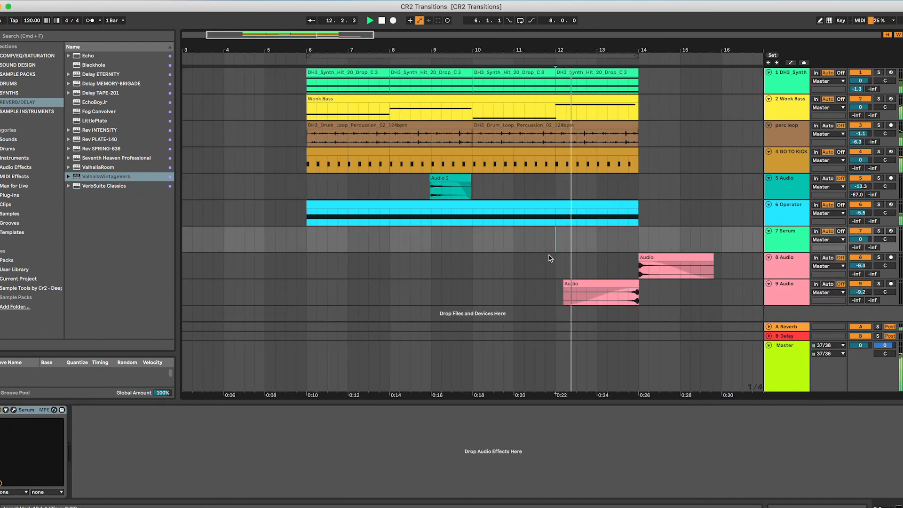